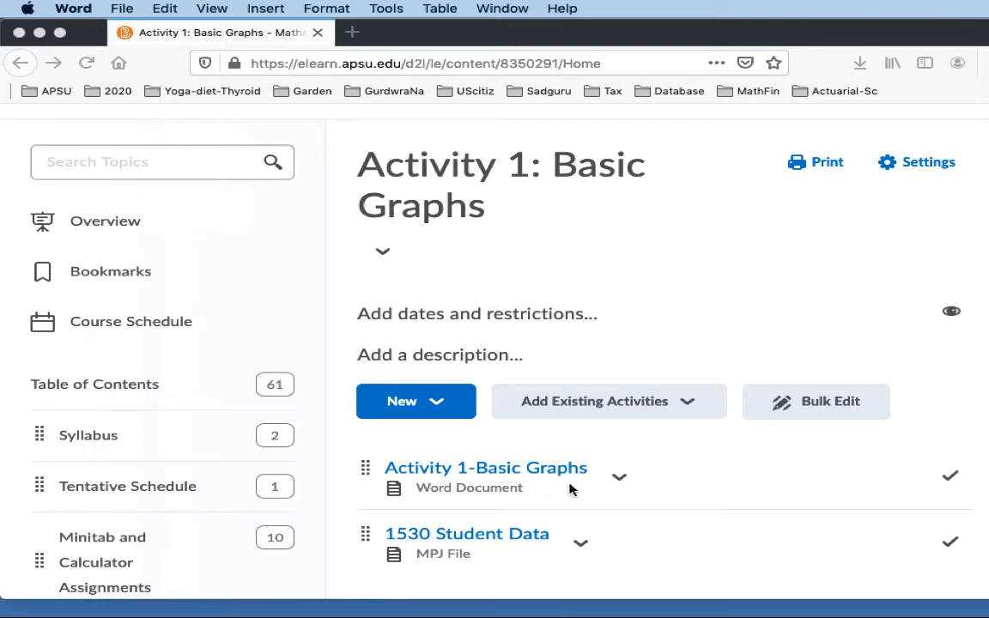
Check the available file actions, including the download option, for the Activity 1-Basic Graphs document on the course page.
click(618, 483)
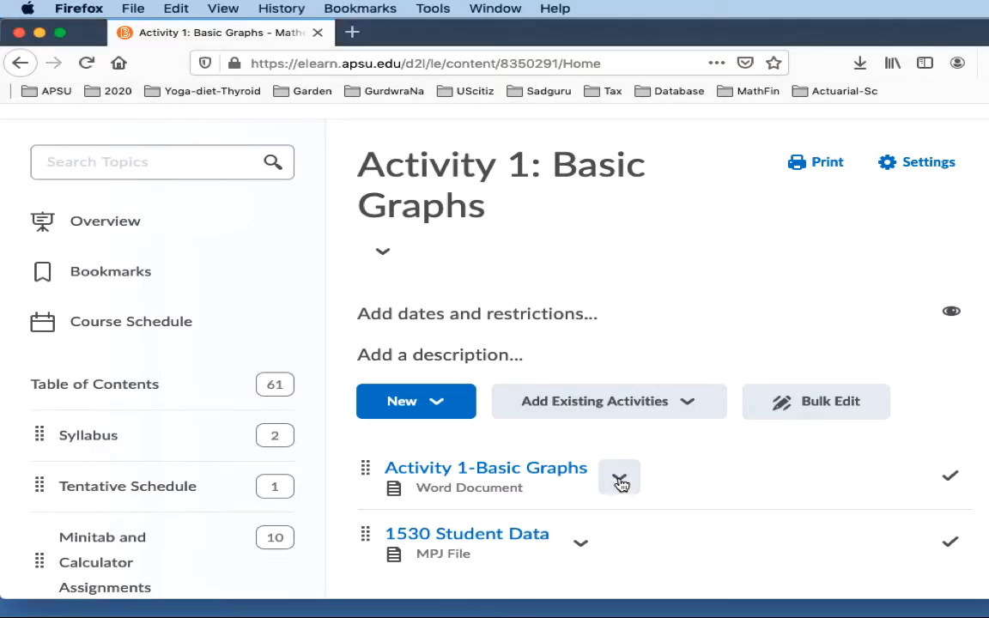
click(620, 483)
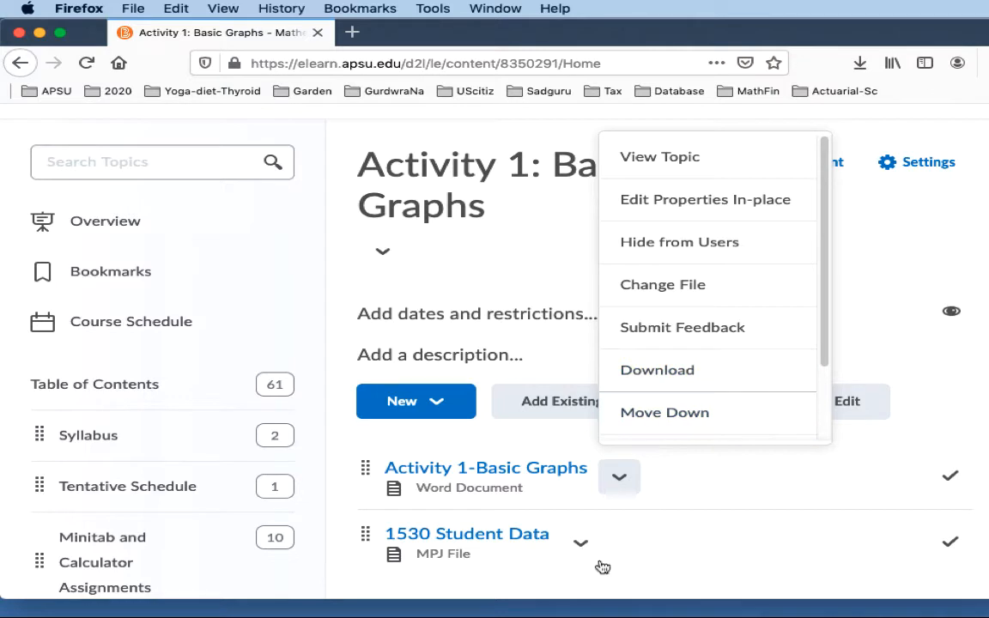
click(773, 560)
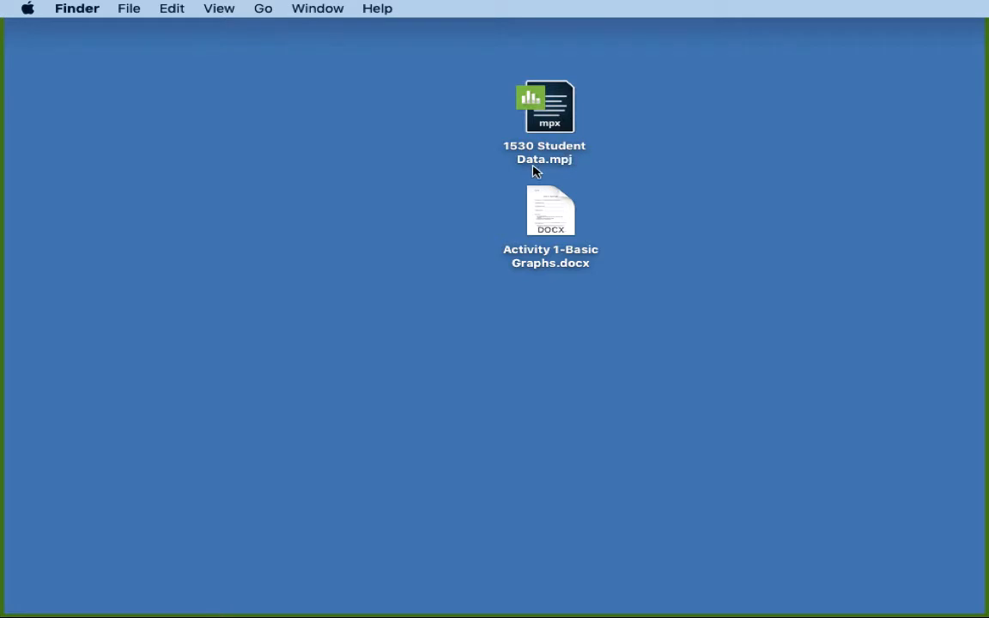
Open 1530 Student Data.mpj in Minitab and consult the histogram instructions in the Activity 1-Basic Graphs Word document.
double_click(559, 111)
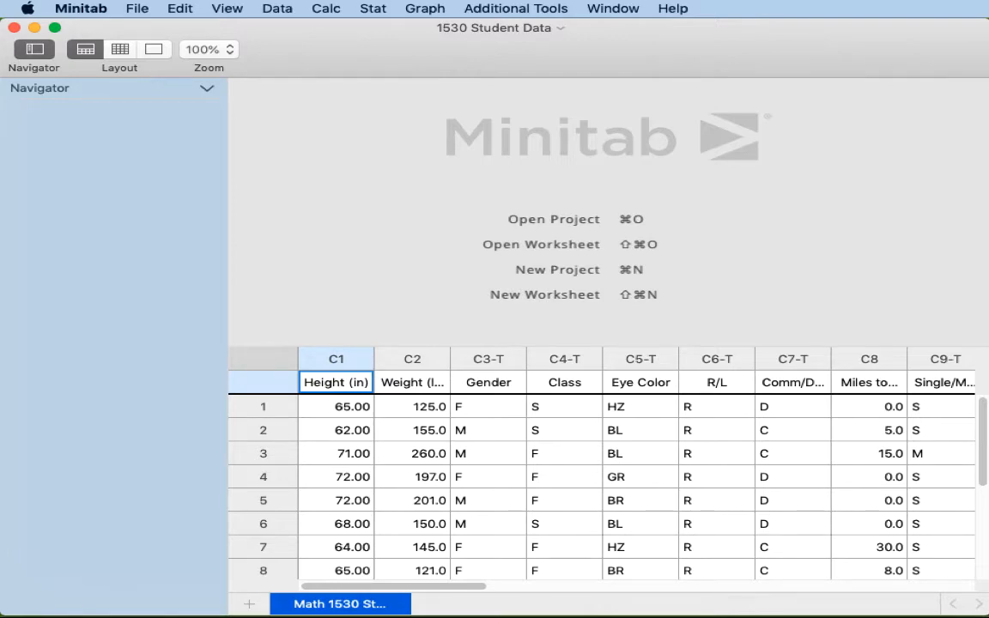
drag(988, 52, 366, 46)
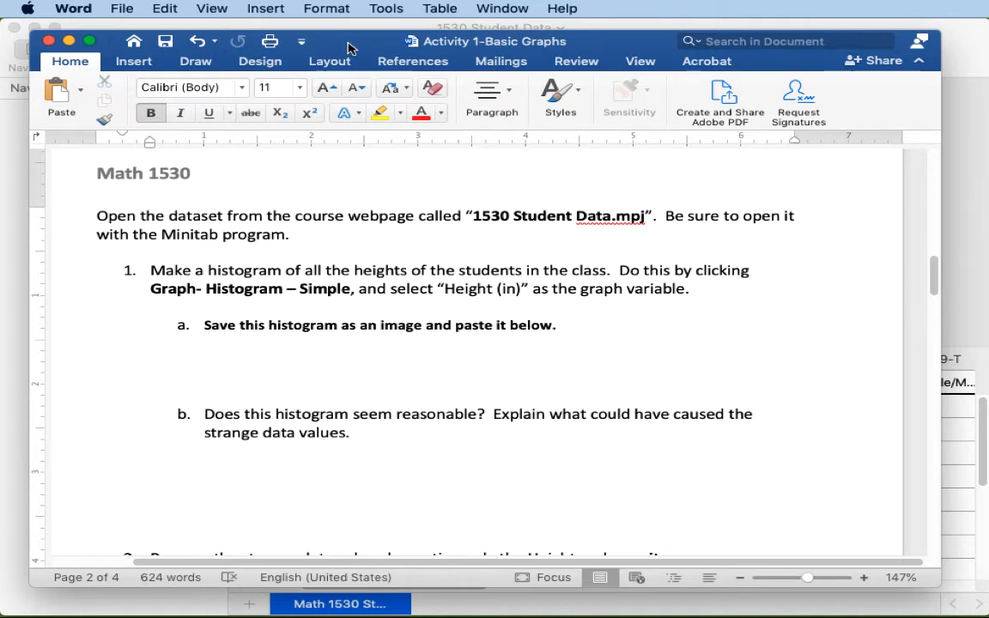
drag(349, 49, 988, 43)
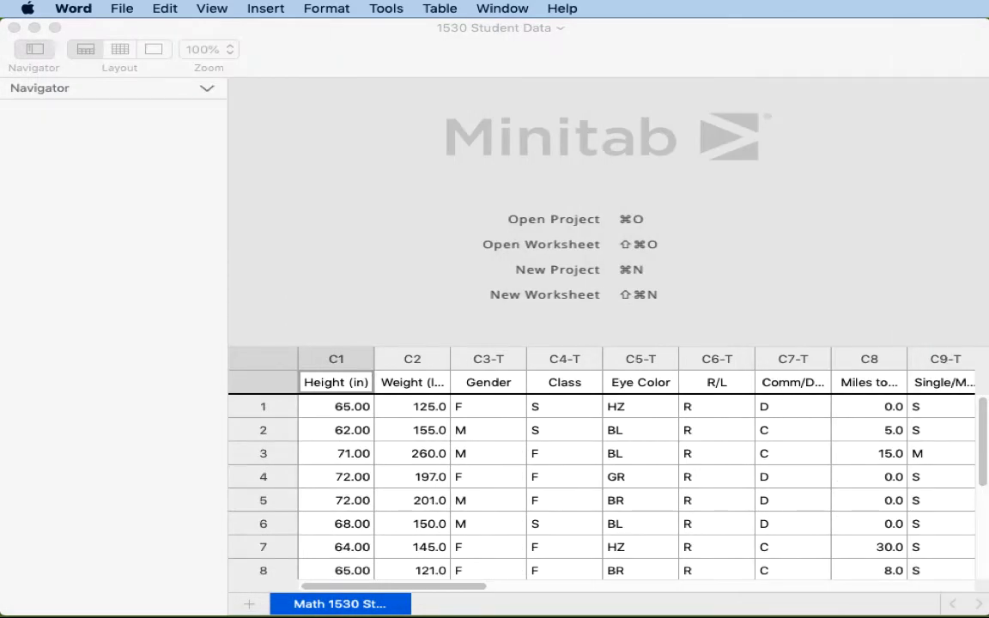
click(629, 62)
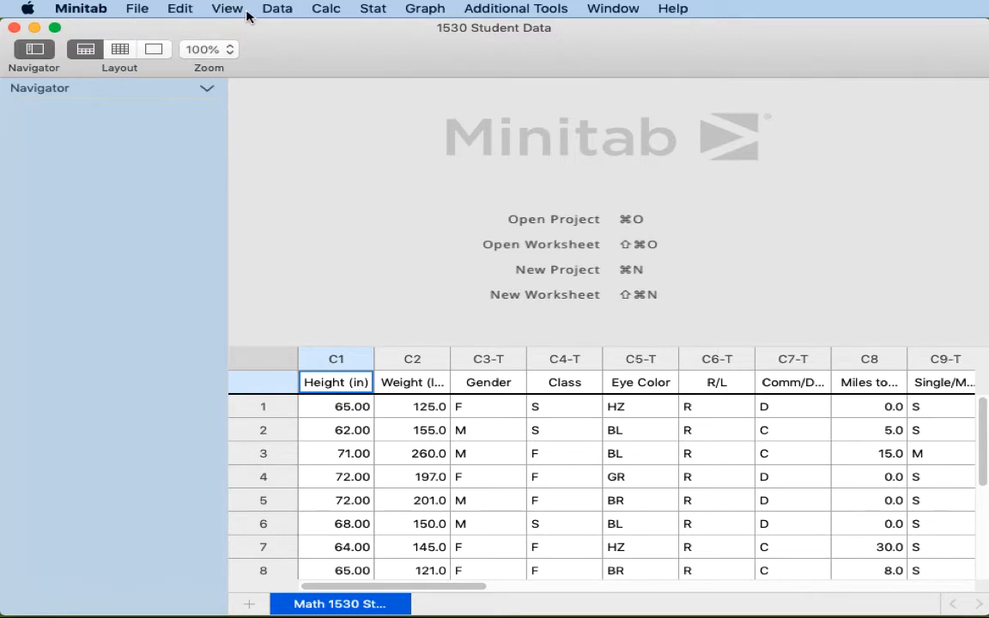
Create a simple histogram with Height (in) as the Y-variable and enlarge the output area to show the whole graph.
click(427, 13)
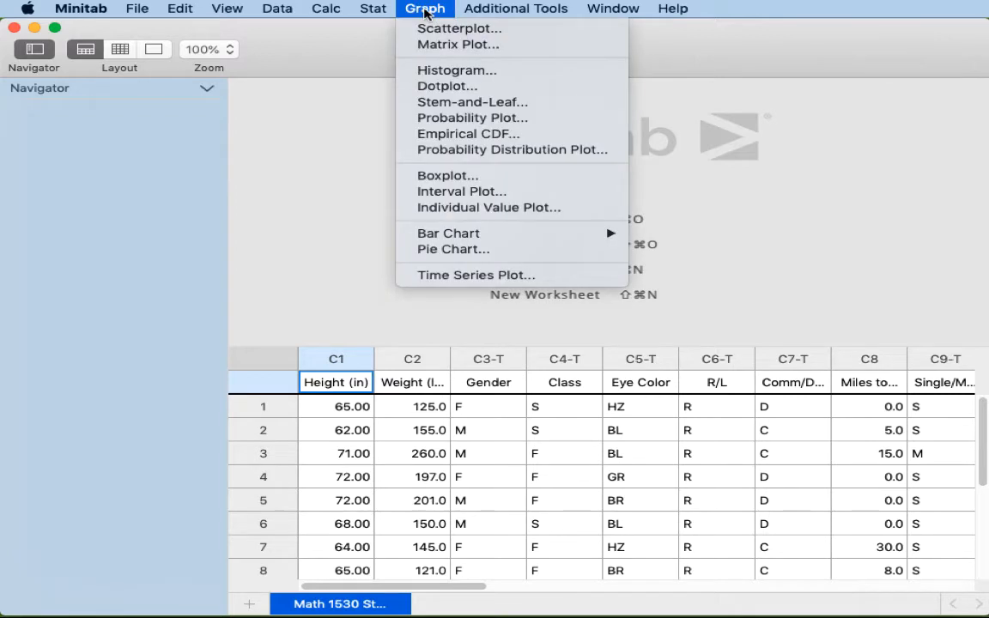
click(429, 73)
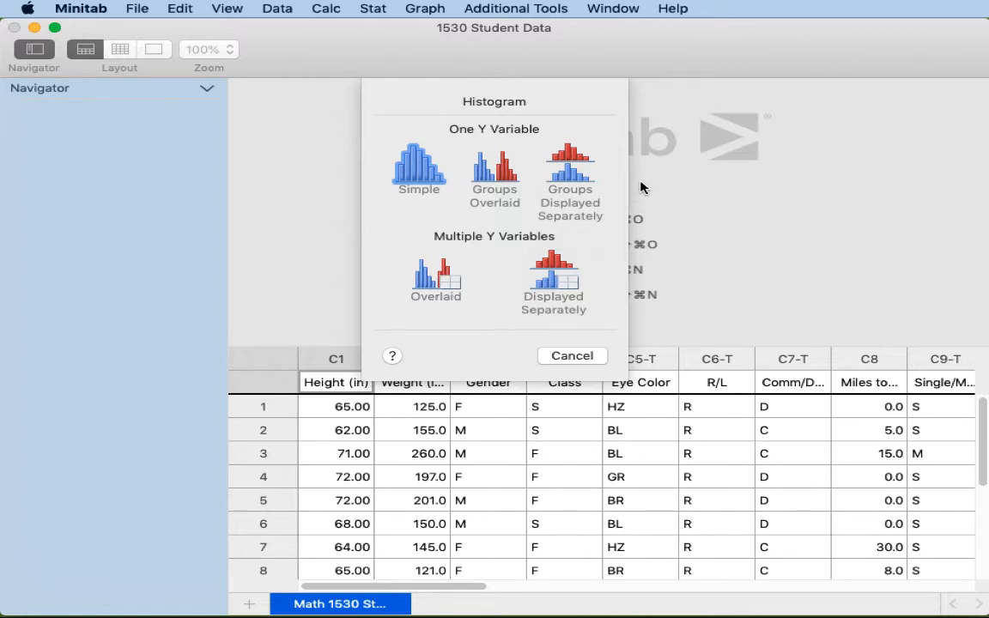
click(418, 165)
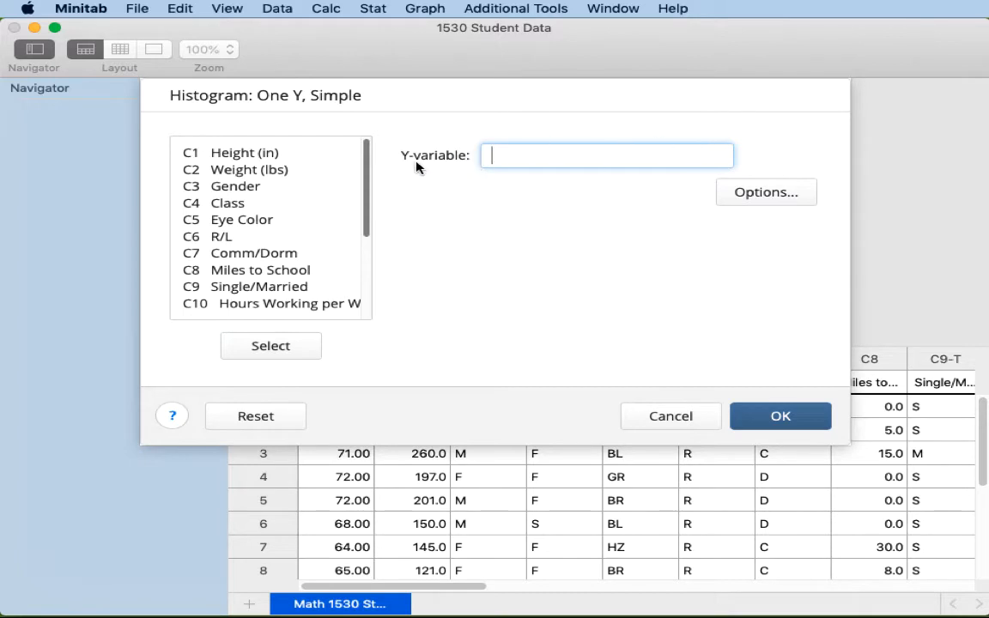
double_click(238, 157)
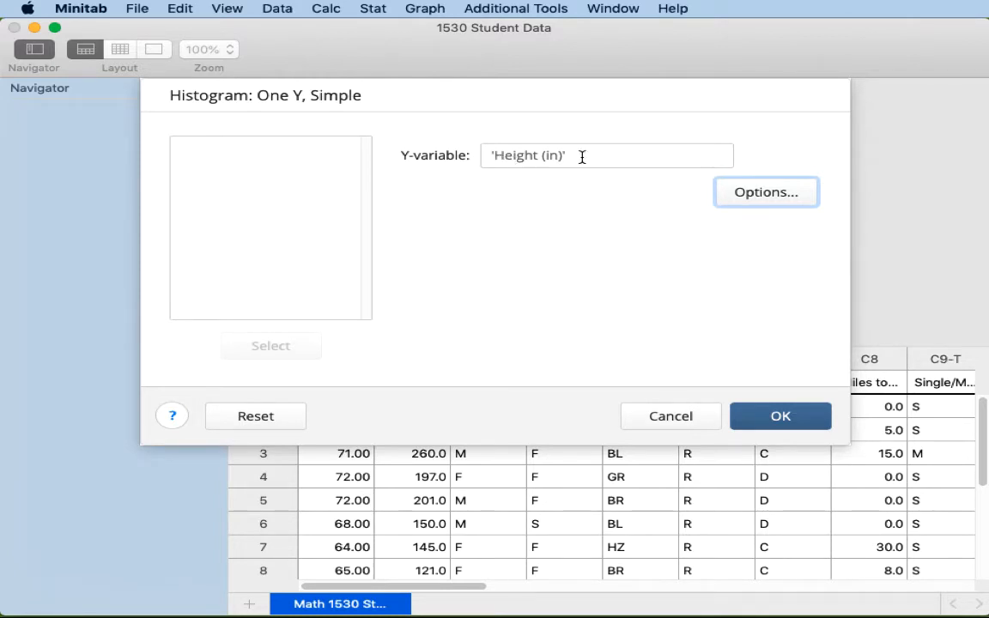
click(780, 417)
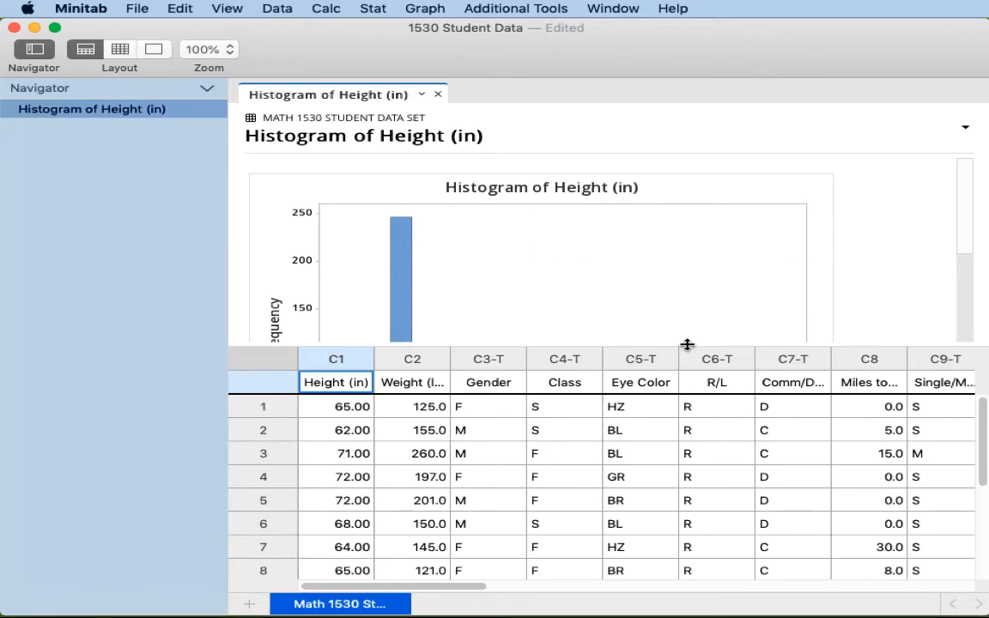
drag(687, 343, 708, 488)
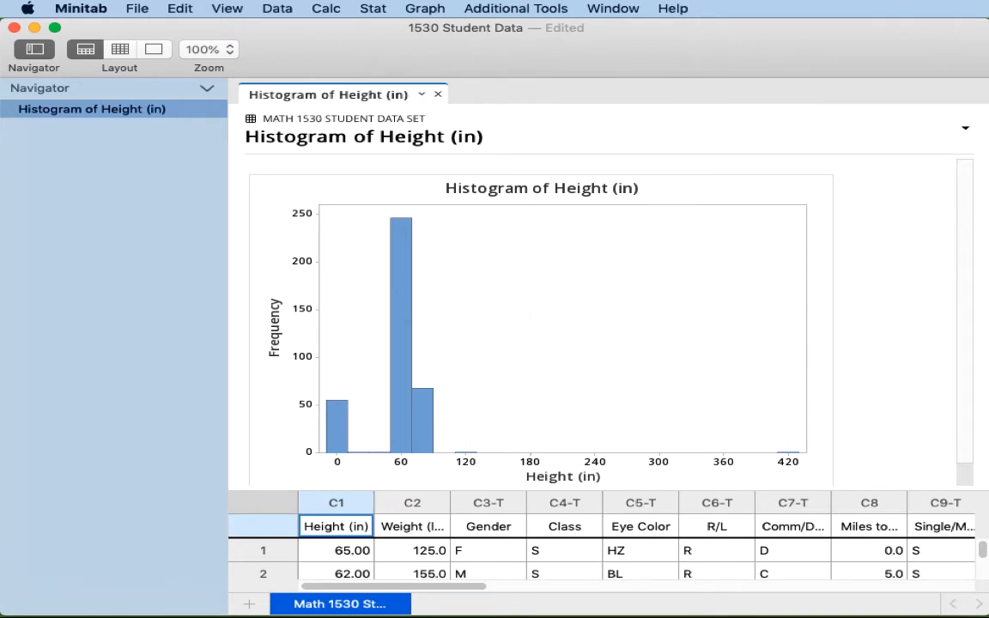
Check question 1a in the Word document, return to Minitab and copy the Height (in) histogram as a picture.
drag(988, 67, 400, 55)
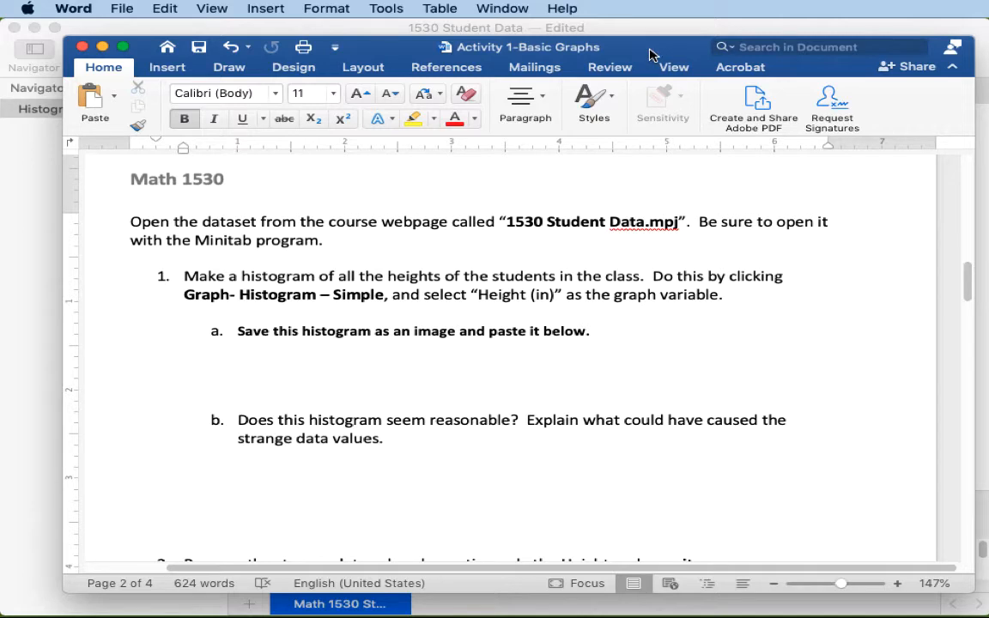
drag(645, 49, 988, 47)
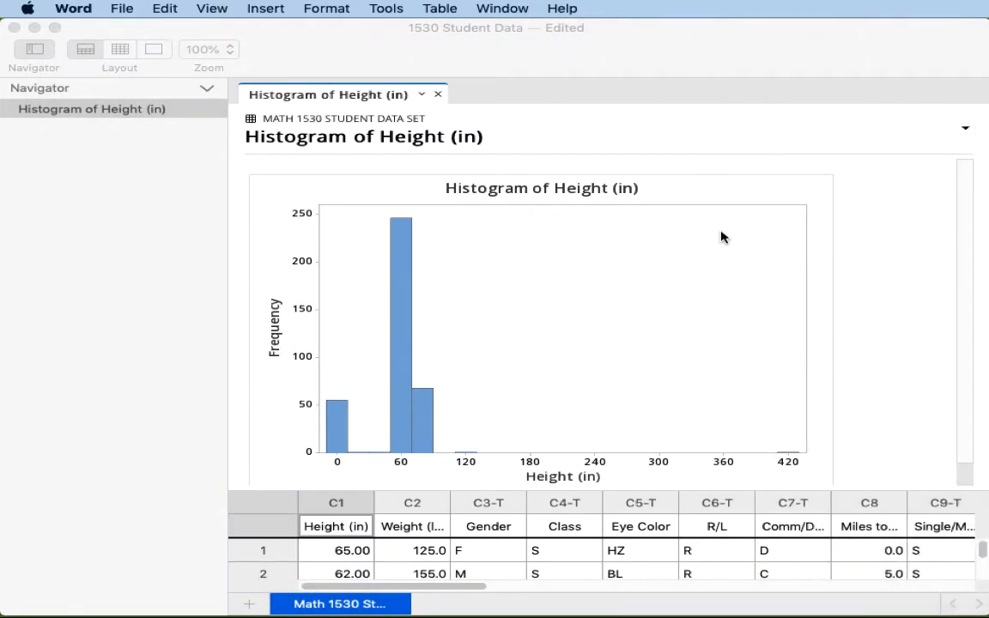
click(878, 230)
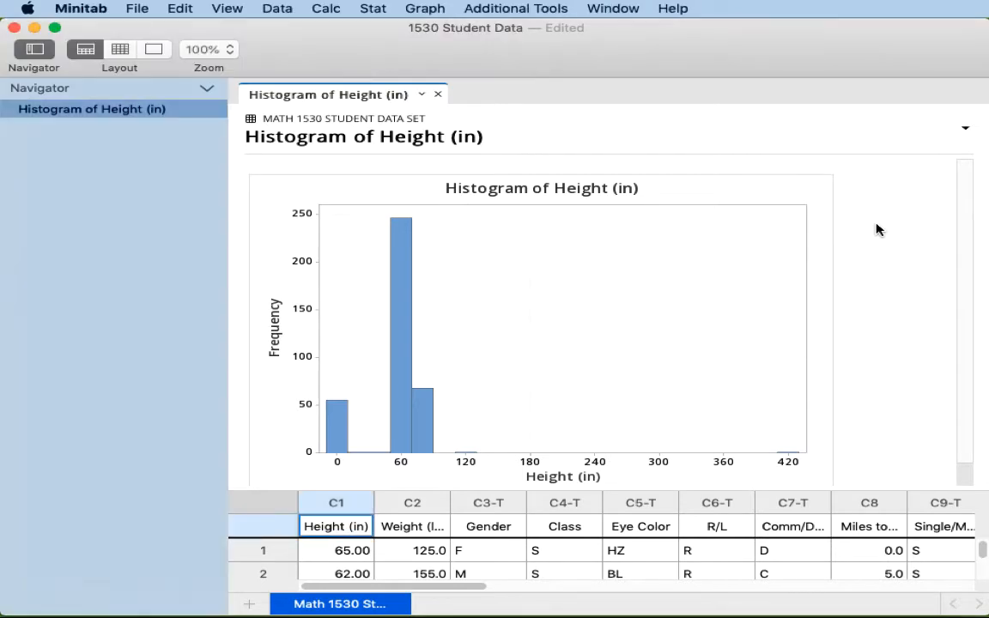
click(804, 226)
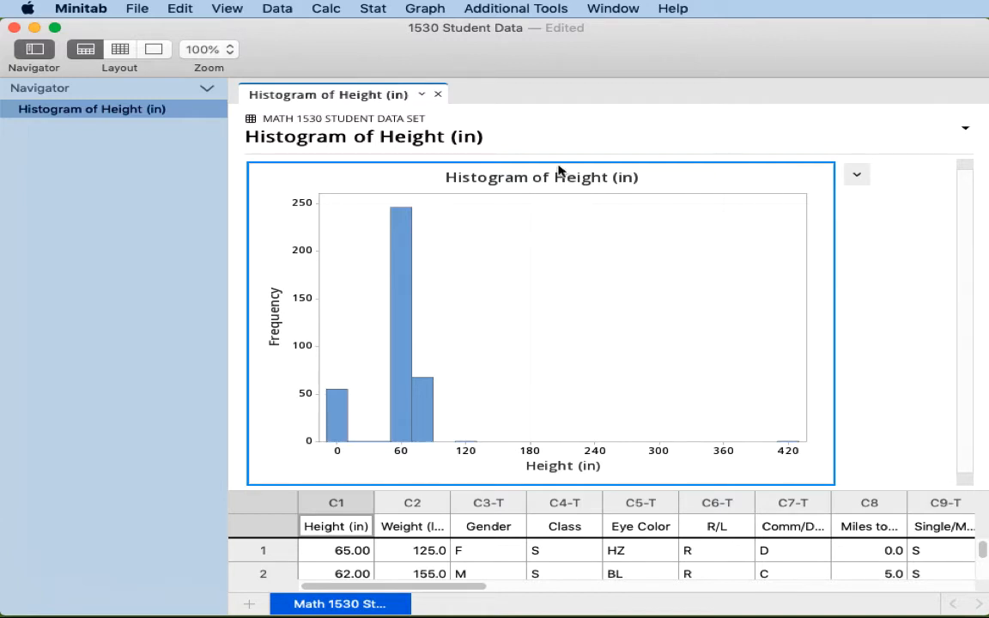
click(858, 177)
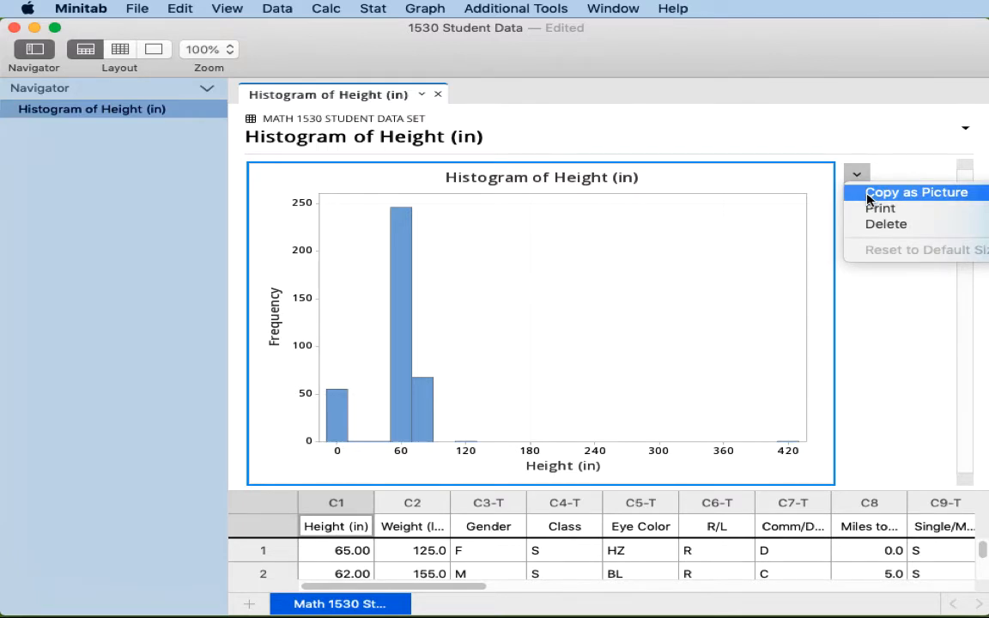
click(869, 196)
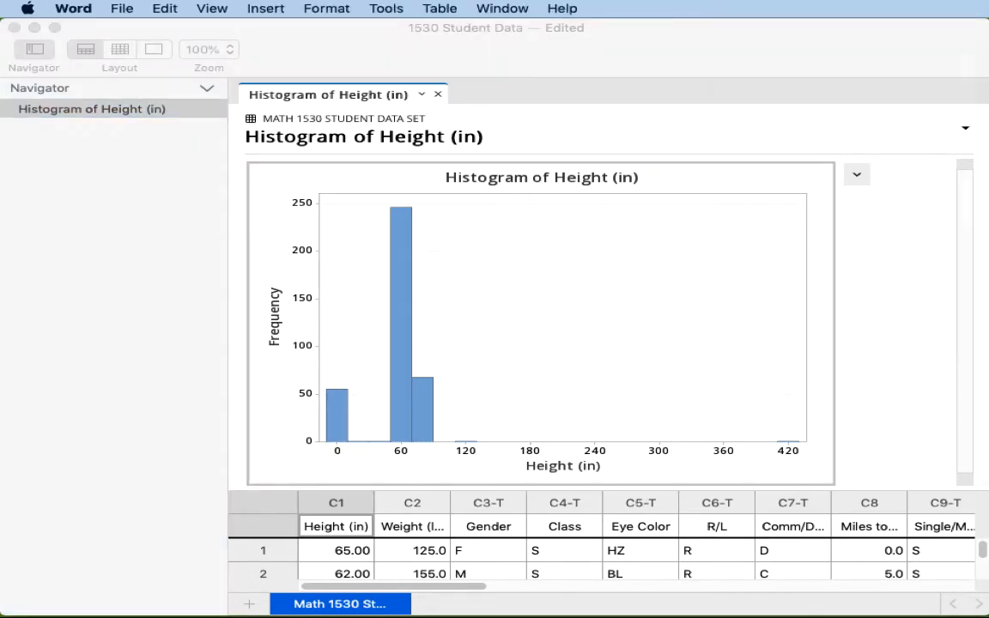
Switch to the Word document and paste the copied histogram below question 1a.
drag(988, 72, 359, 57)
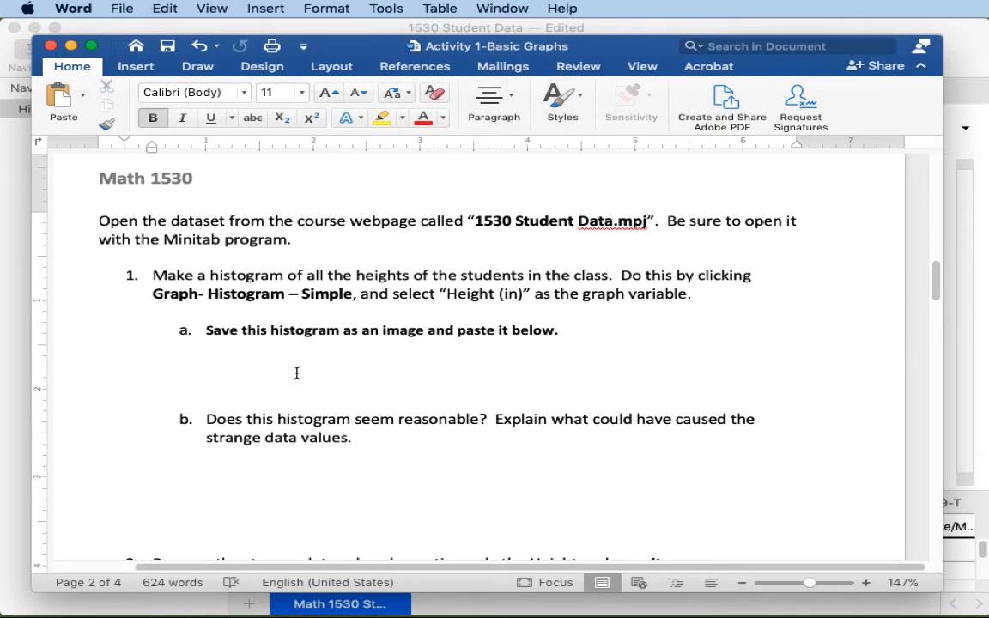
click(215, 353)
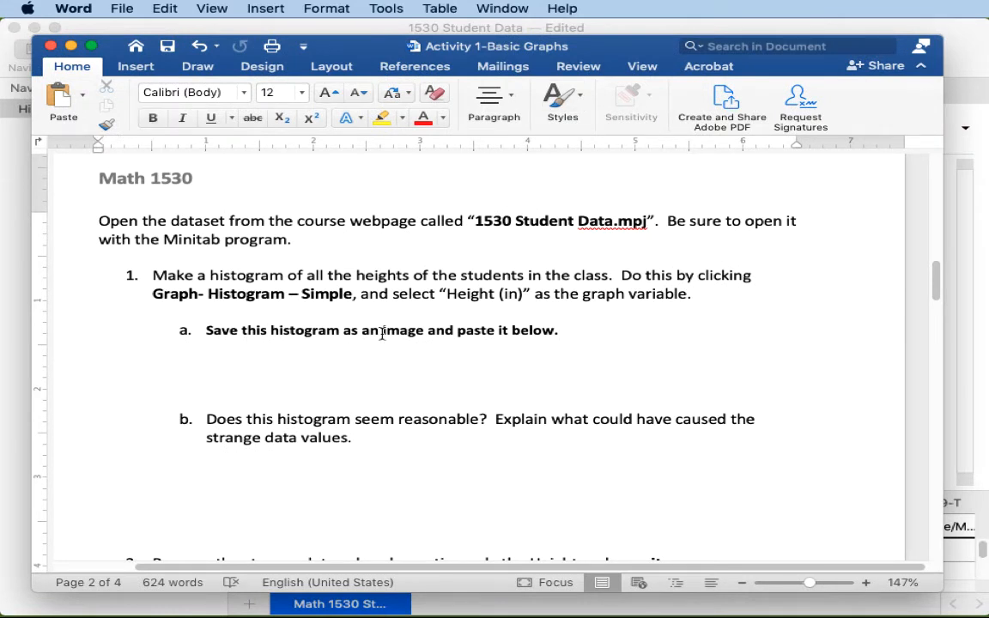
click(596, 332)
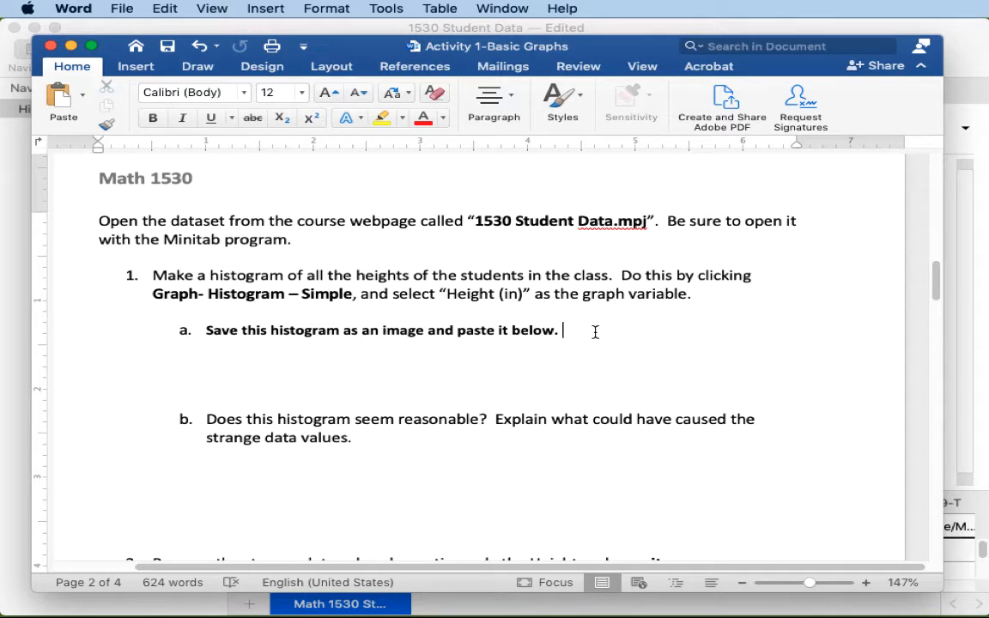
click(224, 357)
click(165, 11)
click(185, 112)
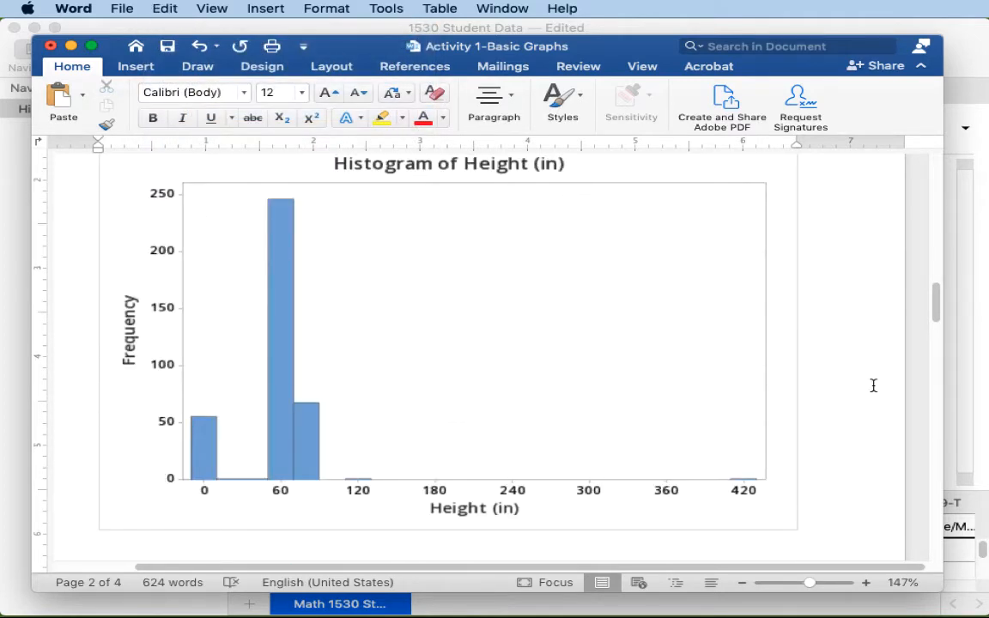
Shrink the pasted histogram proportionally to about 4.4 inches wide.
scroll(743, 416, up, 3)
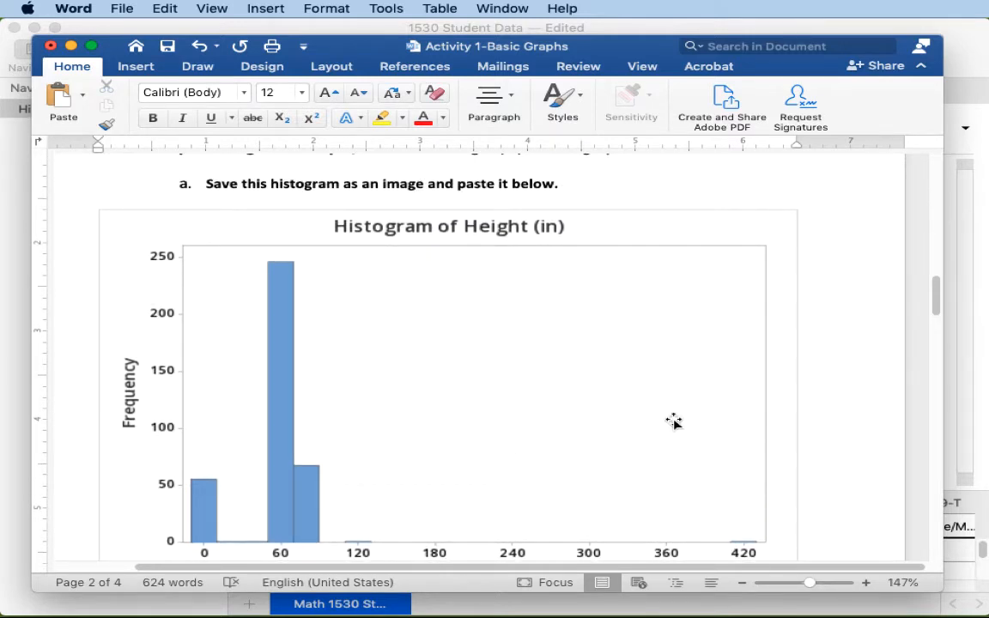
scroll(675, 419, down, 3)
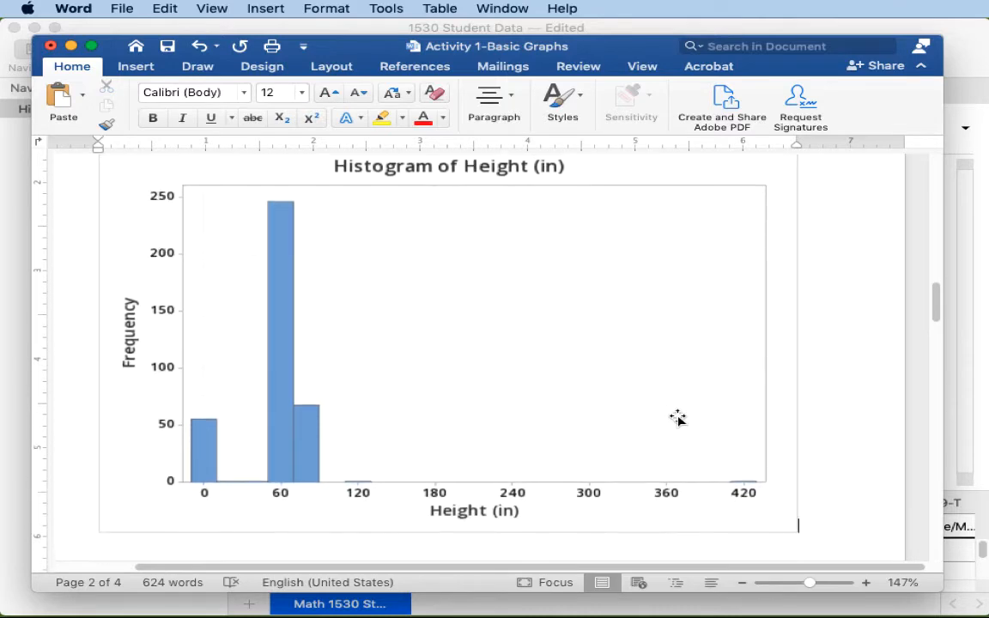
click(672, 438)
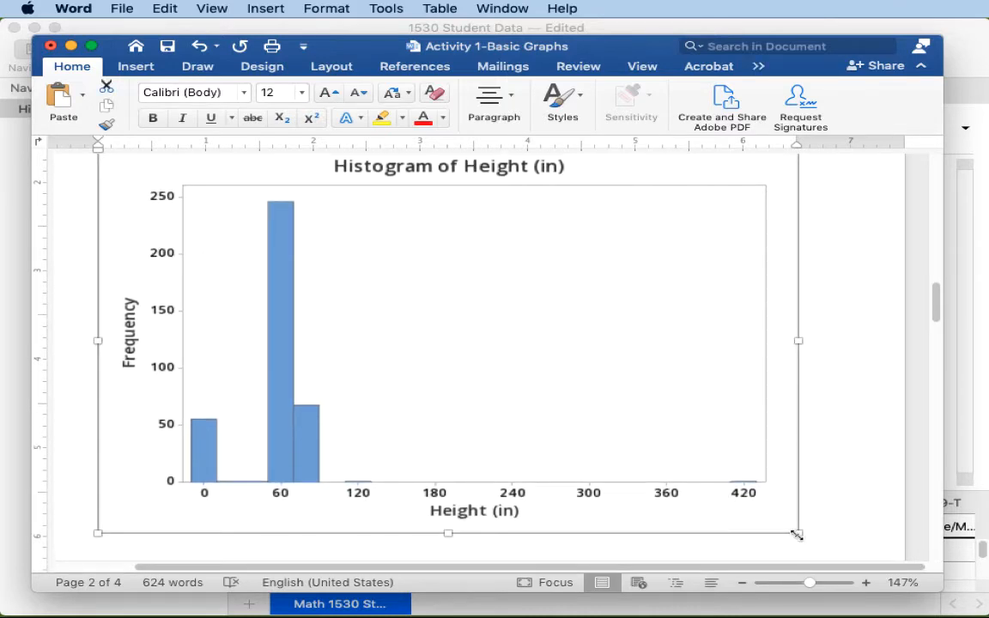
drag(797, 535, 584, 419)
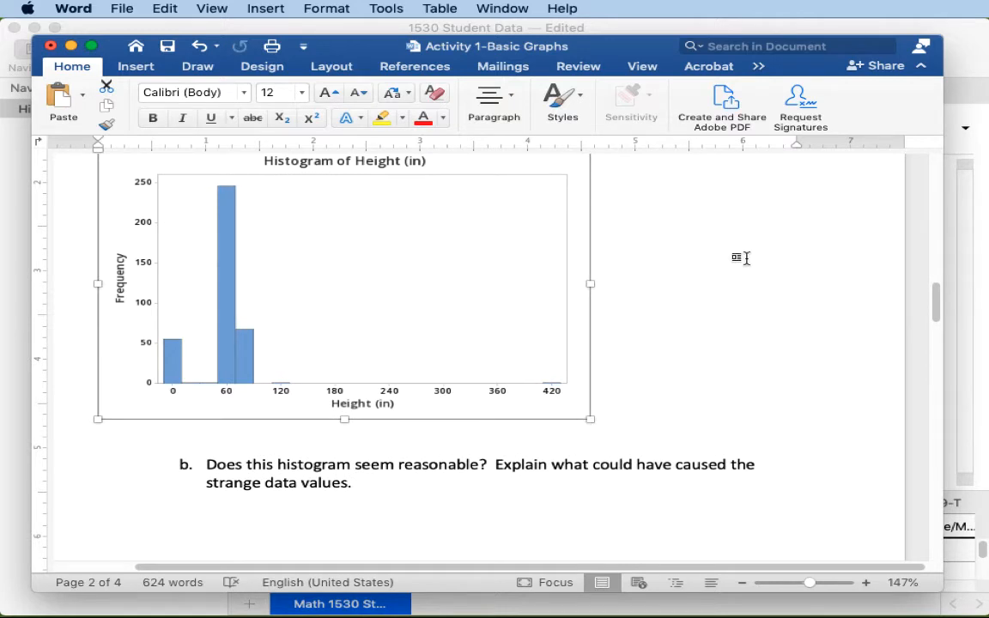
scroll(737, 260, up, 3)
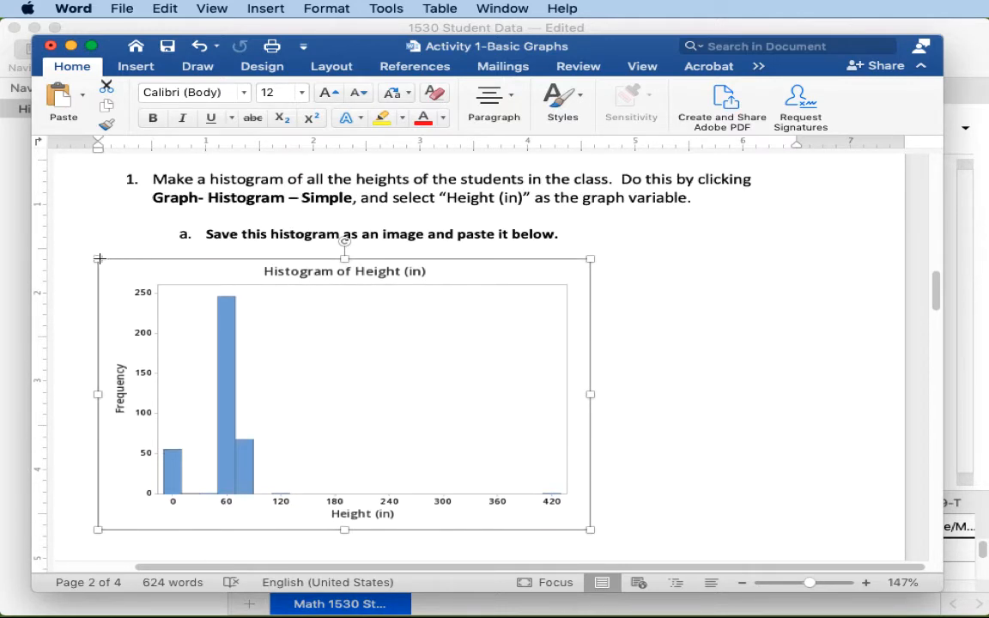
drag(100, 259, 123, 271)
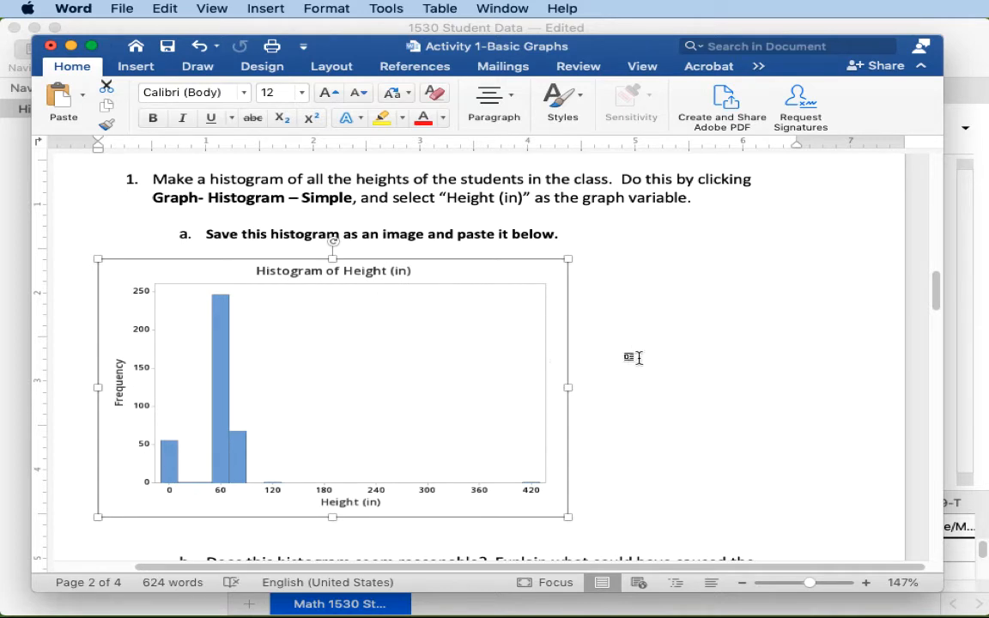
Read questions 1b and 2 in the Word document, including the sorting instructions, and return to Minitab.
scroll(638, 357, down, 2)
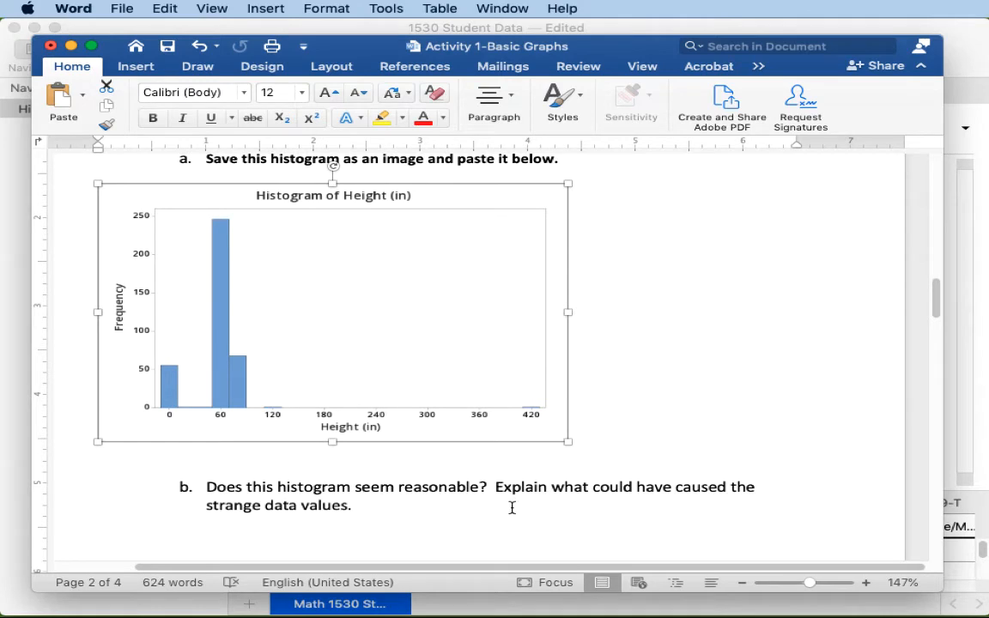
scroll(512, 508, down, 2)
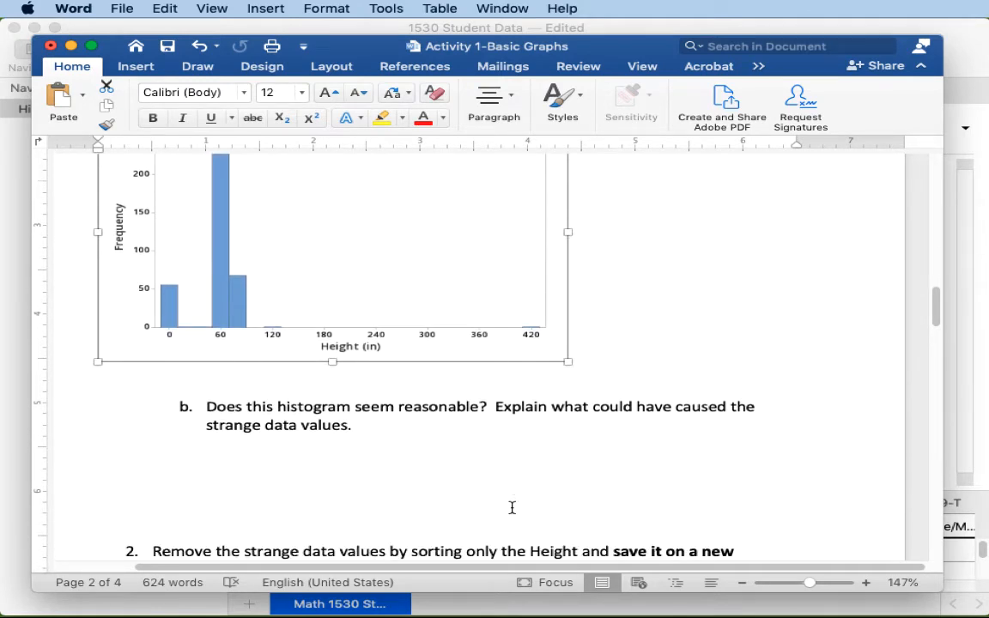
scroll(512, 507, down, 4)
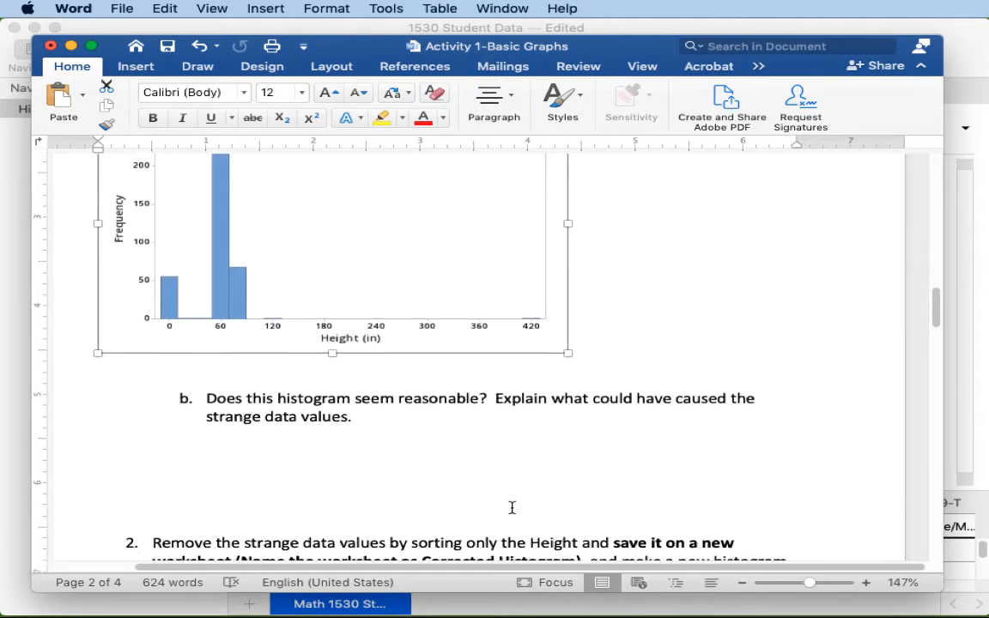
scroll(511, 508, down, 3)
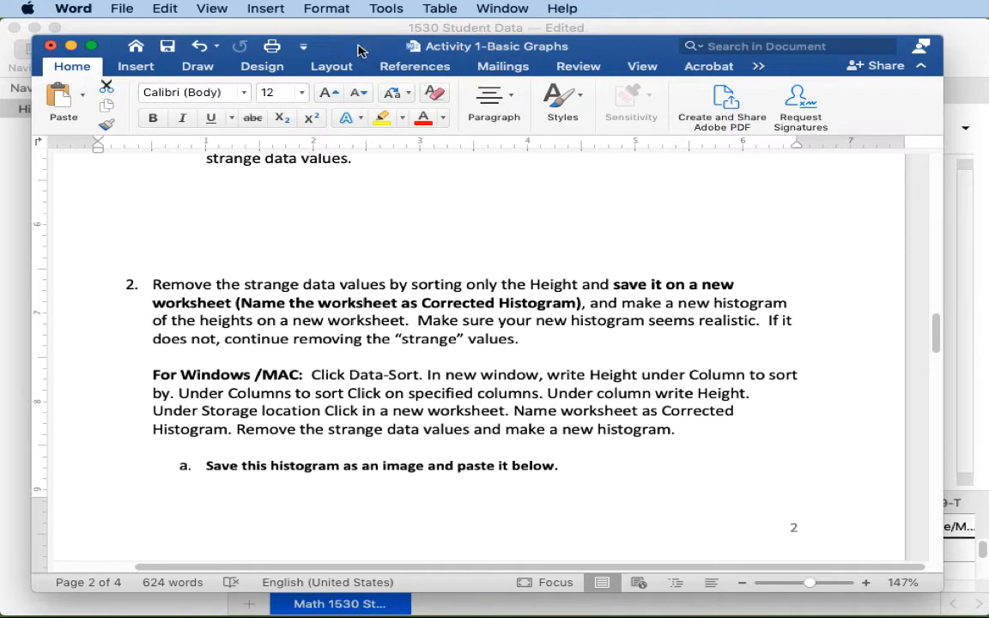
drag(359, 50, 988, 49)
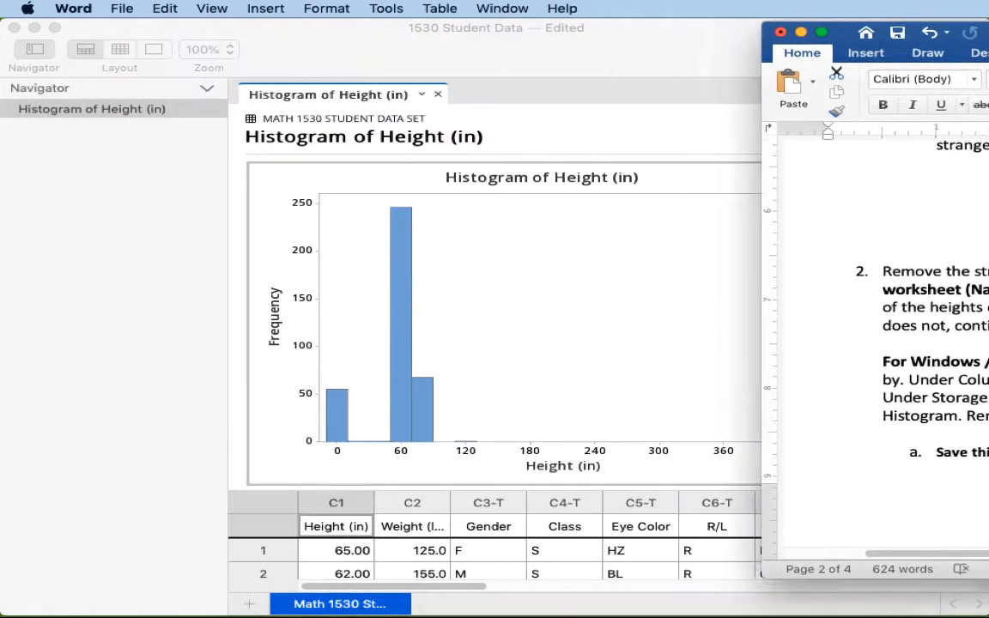
click(893, 292)
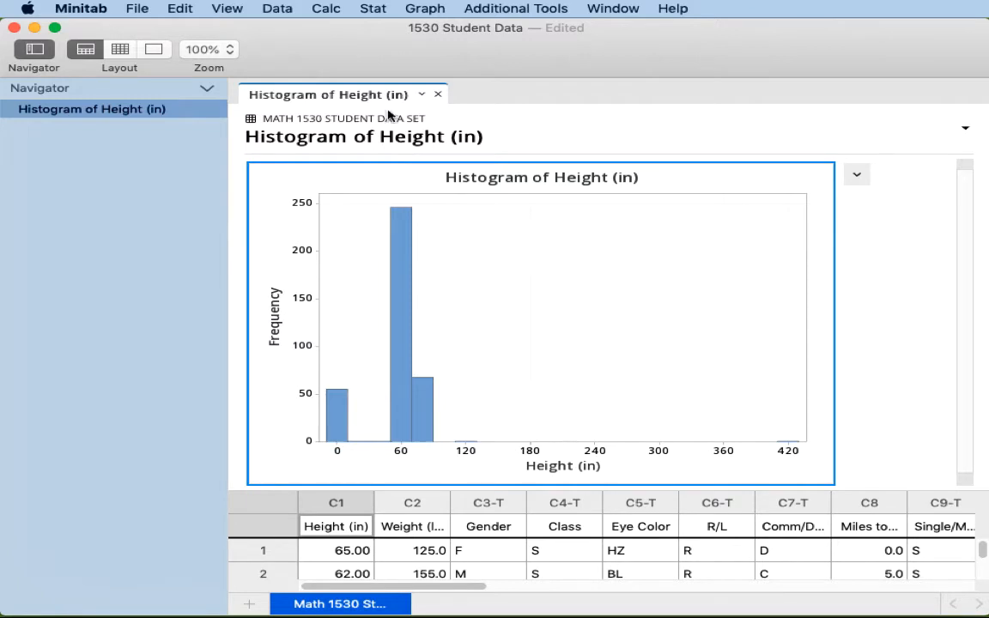
Set up a sort by Height (in) in increasing order, with the sorted columns limited to the specified column Height (in).
click(278, 10)
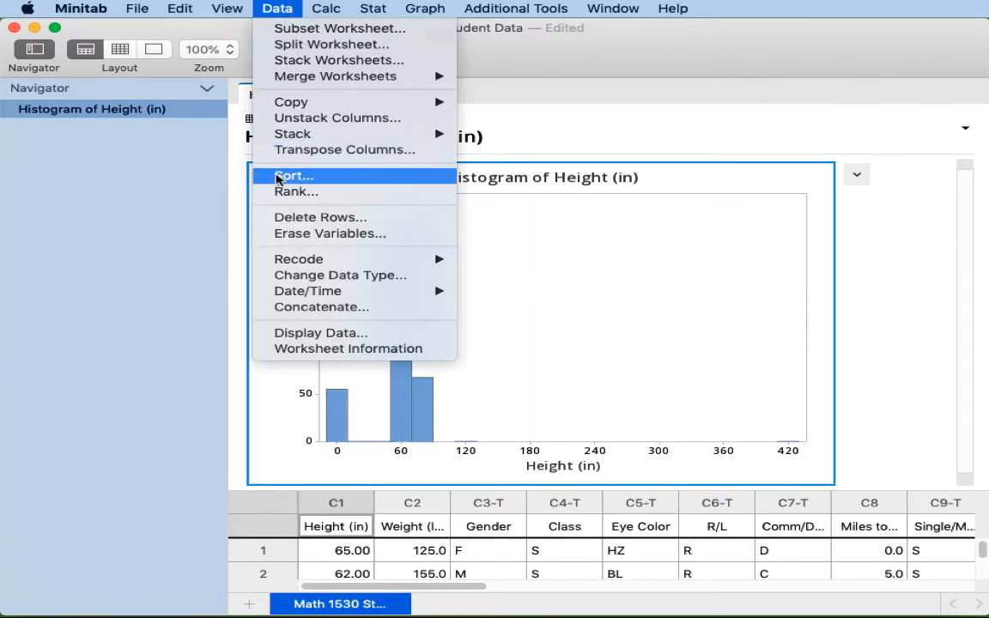
click(292, 176)
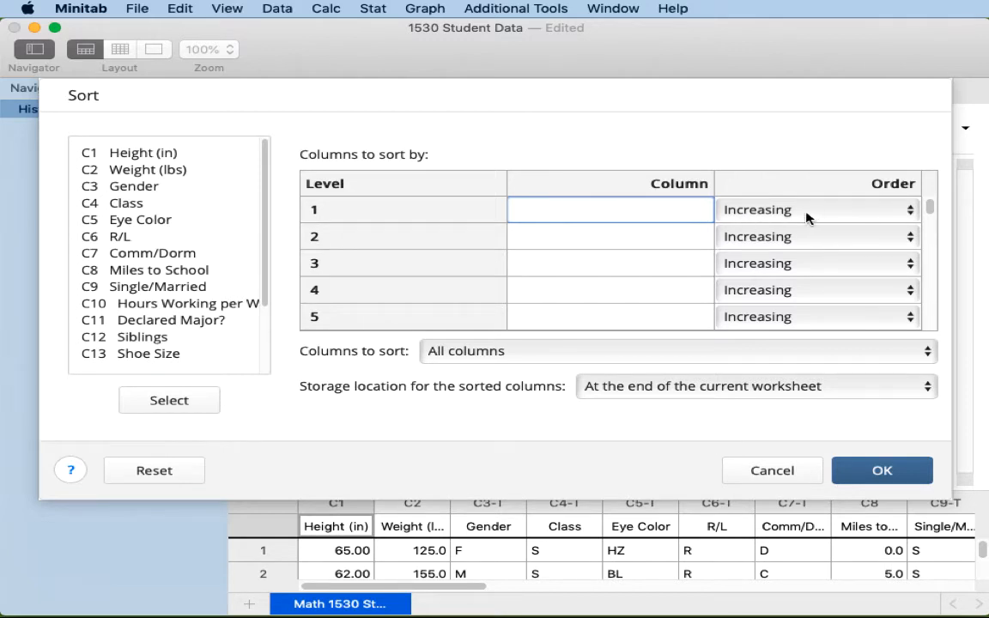
double_click(129, 155)
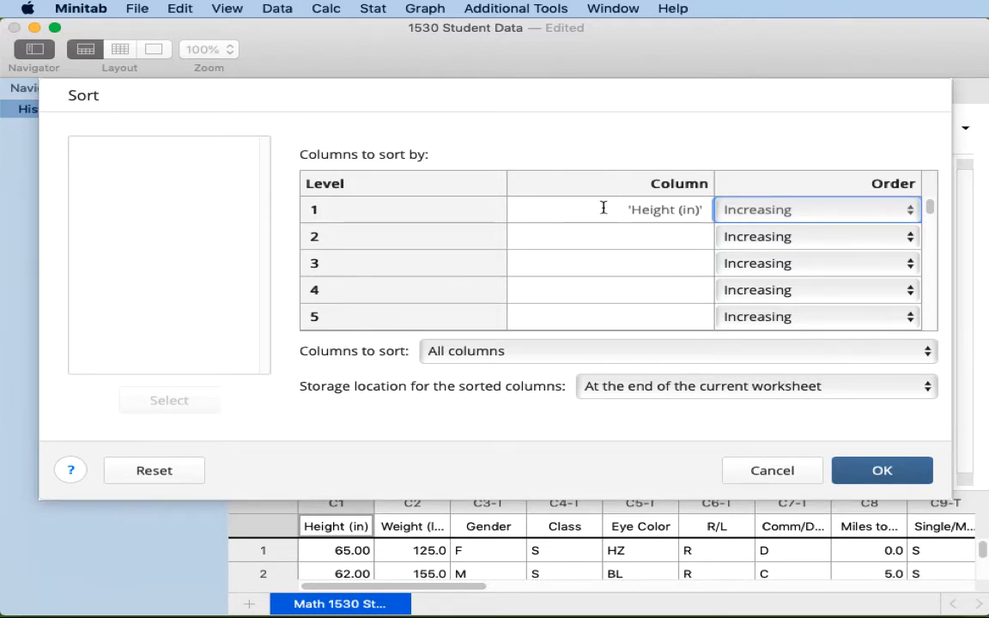
click(927, 353)
click(800, 367)
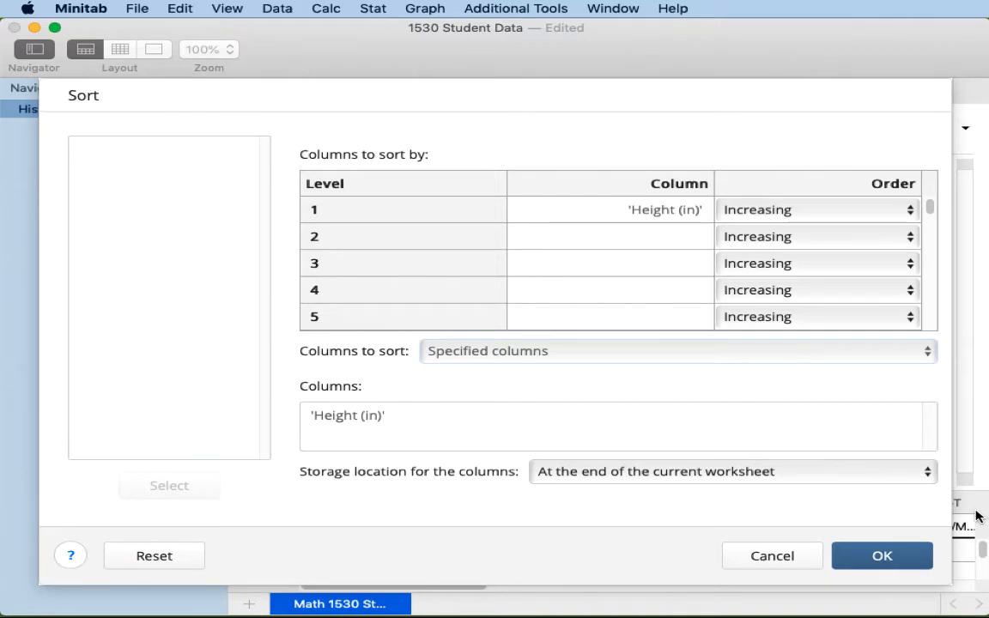
Store the sorted heights in a new worksheet named Corrected Histogram and run the sort.
click(930, 472)
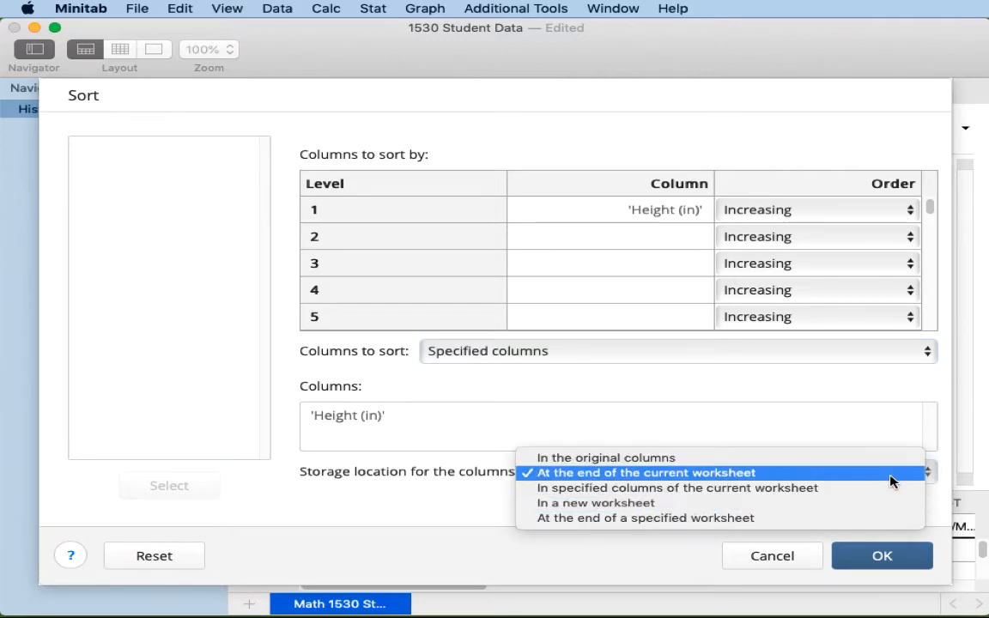
click(823, 505)
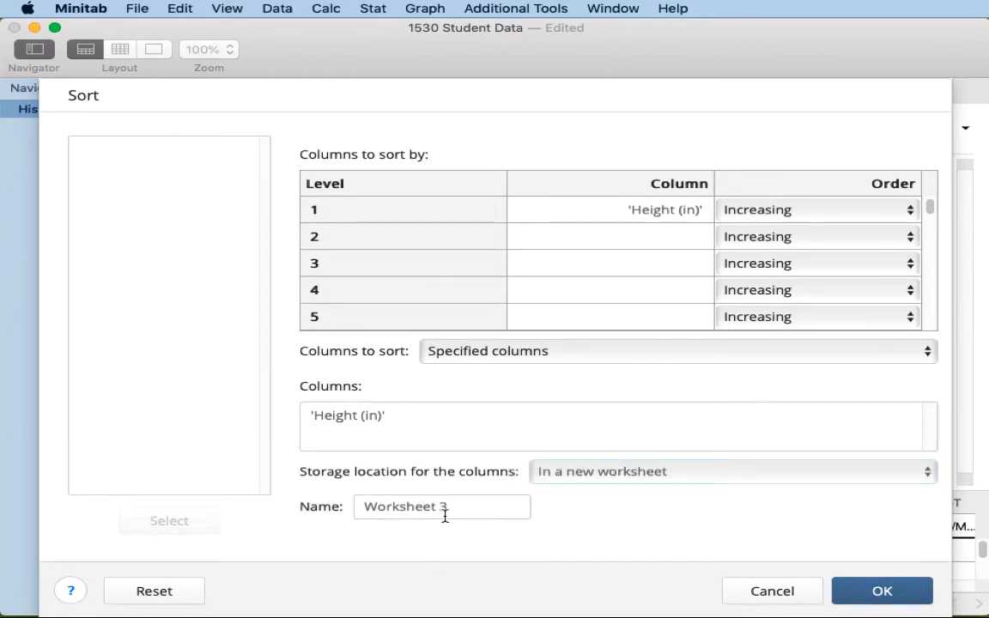
drag(460, 507, 294, 516)
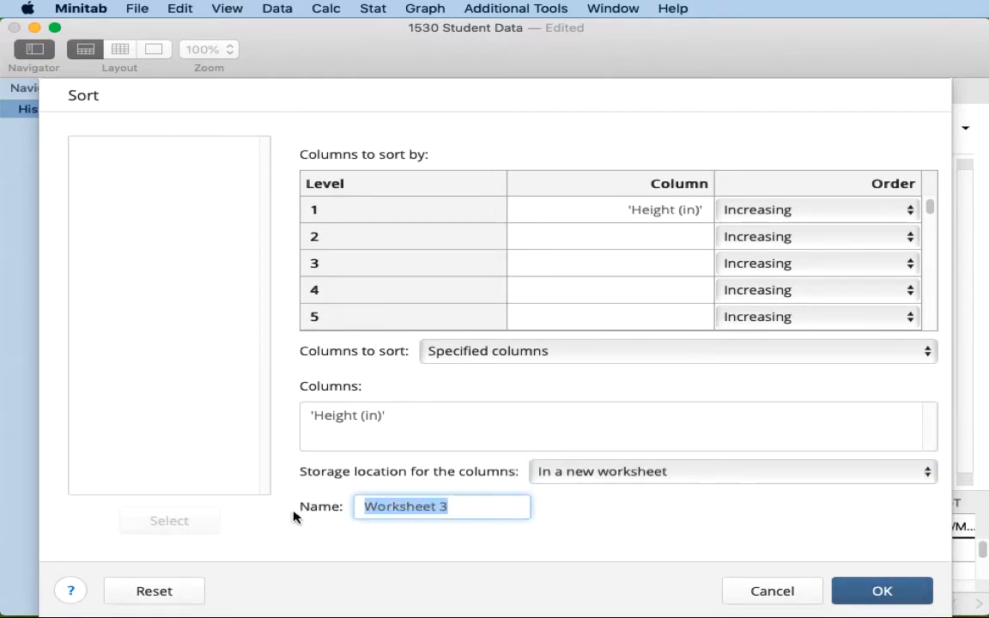
text(Coorected)
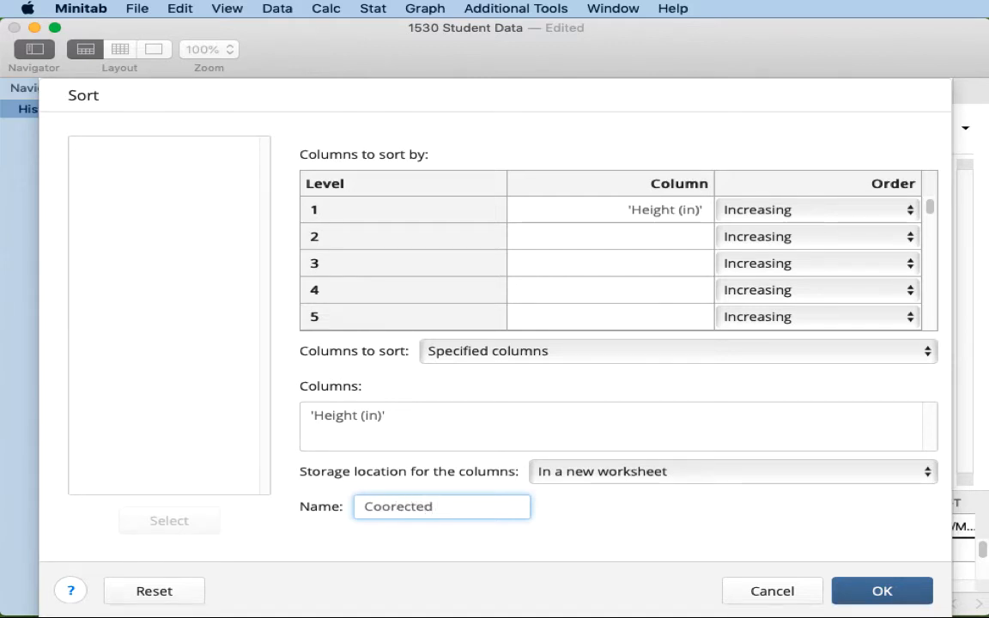
key(BackSpace)
key(BackSpace)
key(BackSpace)
key(BackSpace)
key(BackSpace)
key(BackSpace)
key(BackSpace)
text(rrec)
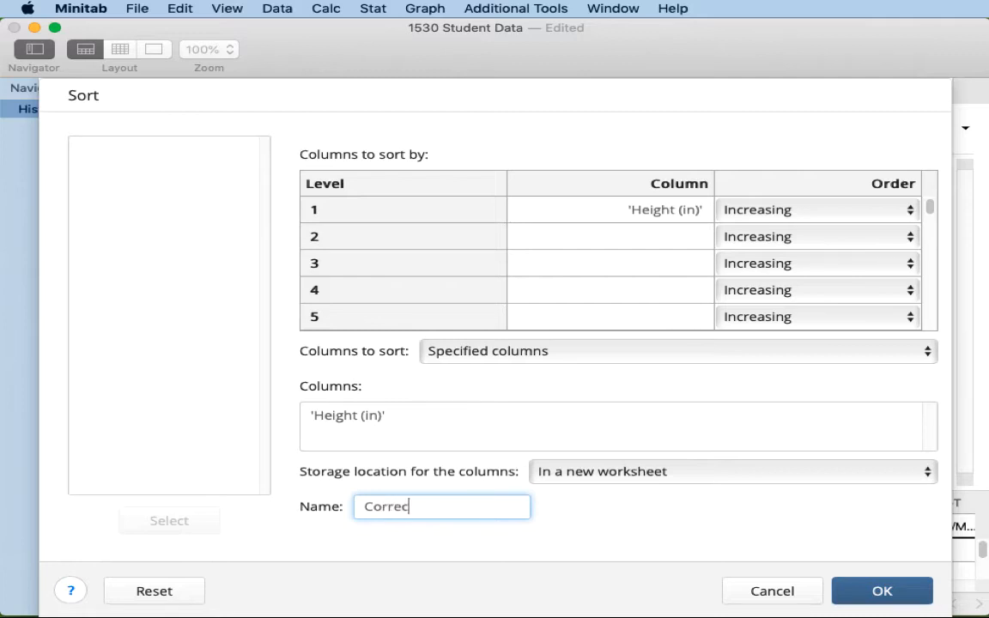
text(ted Histogram)
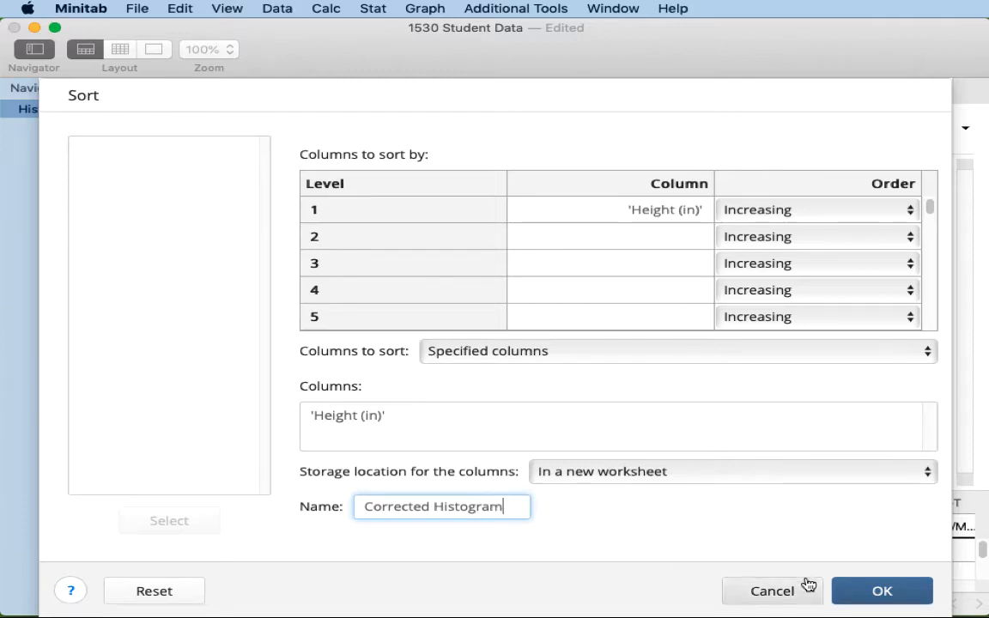
click(865, 592)
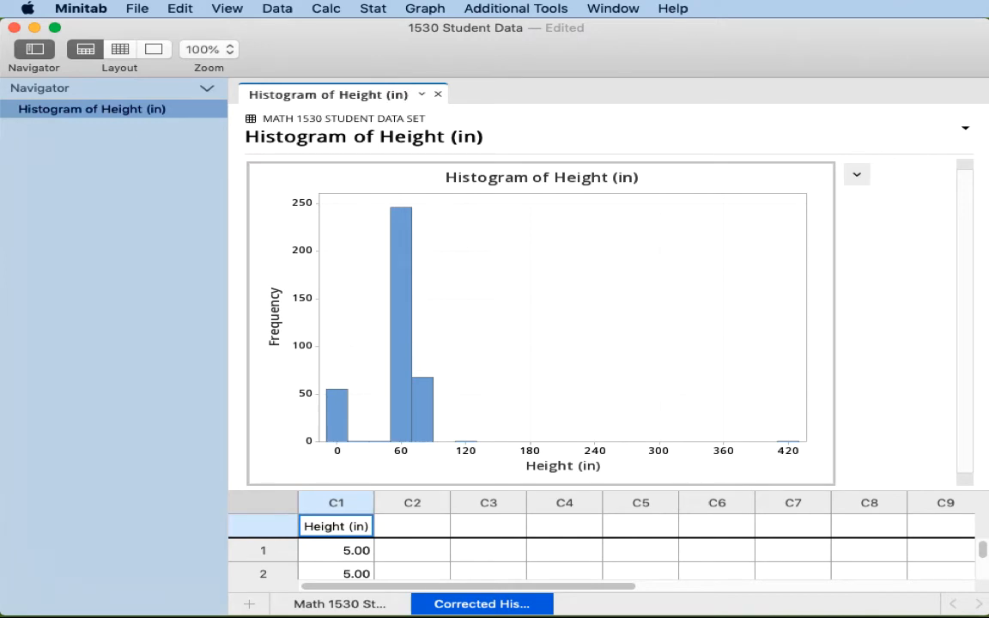
Enlarge the Corrected Histogram worksheet area and delete the Height (in) cells in rows 1 to 25.
double_click(503, 606)
drag(573, 492, 589, 208)
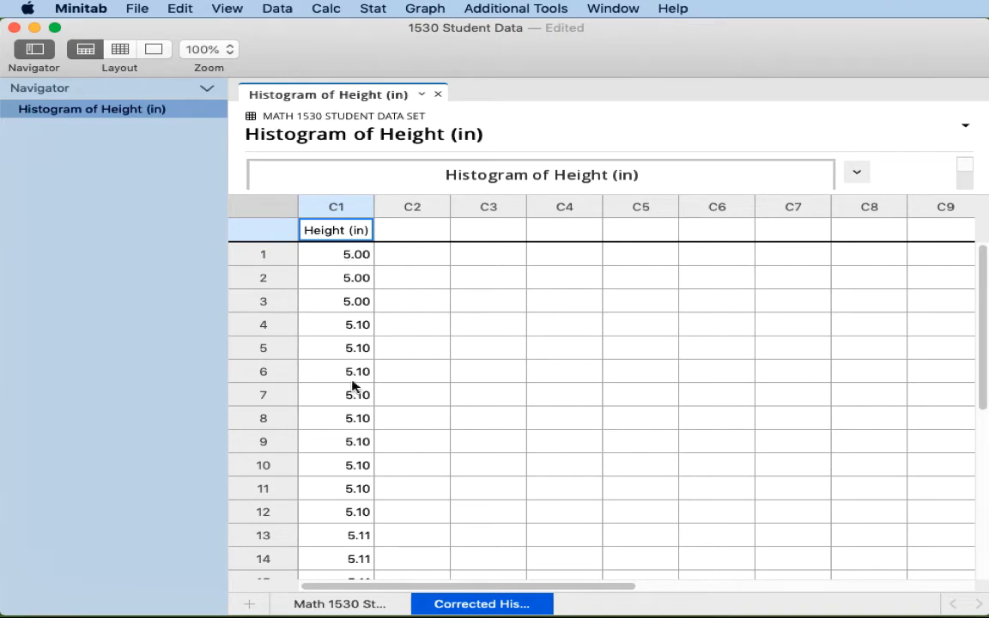
click(324, 257)
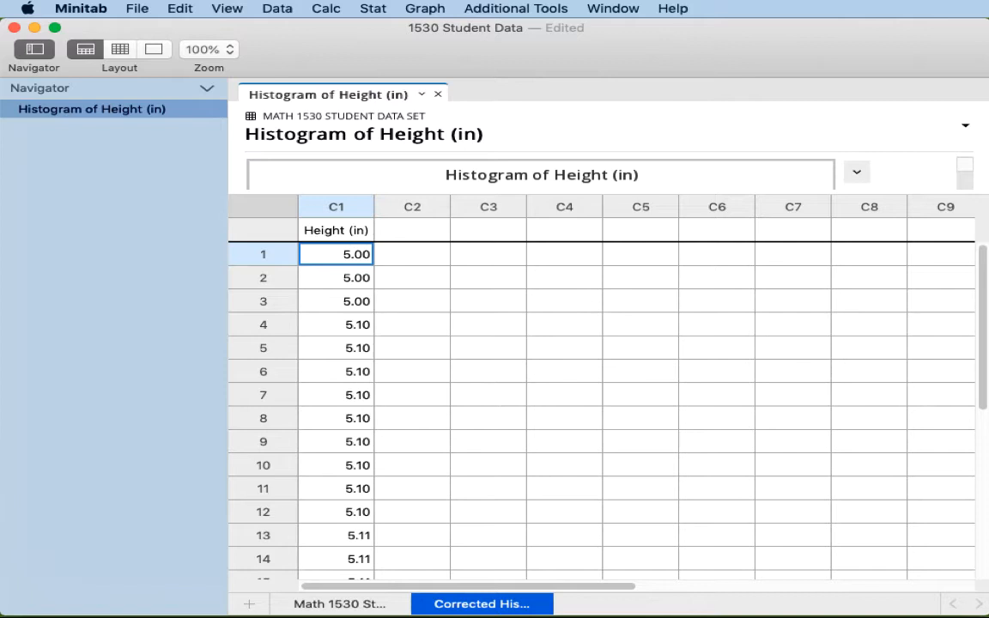
shift+click(325, 277)
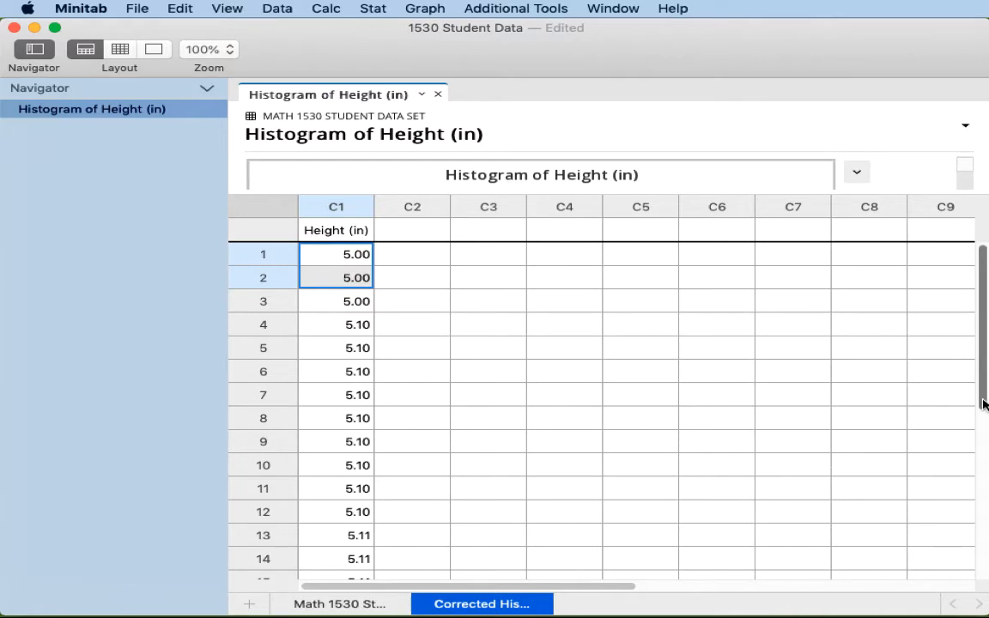
scroll(984, 404, down, 3)
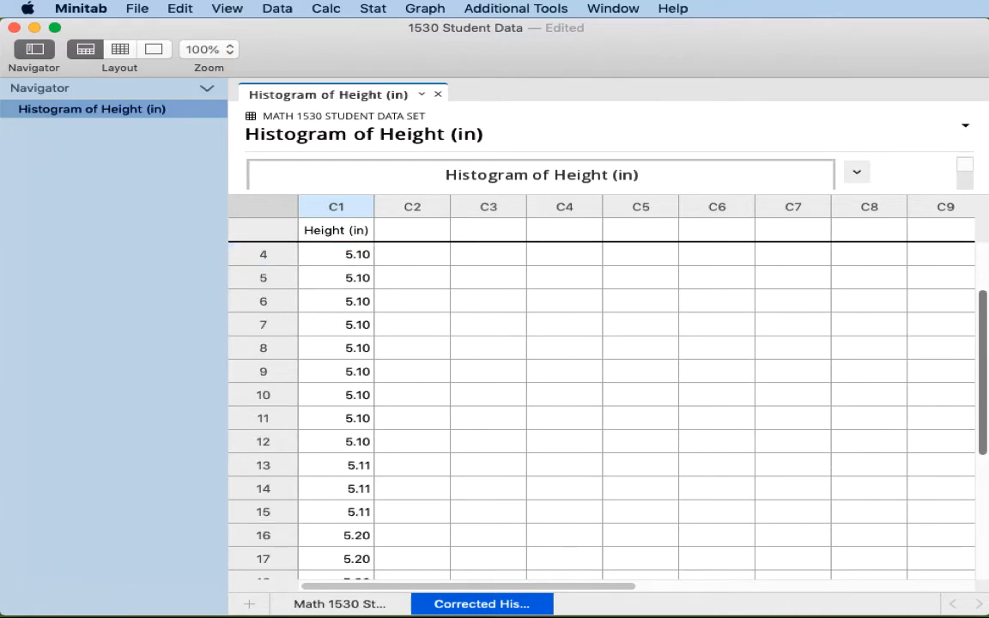
scroll(984, 404, down, 7)
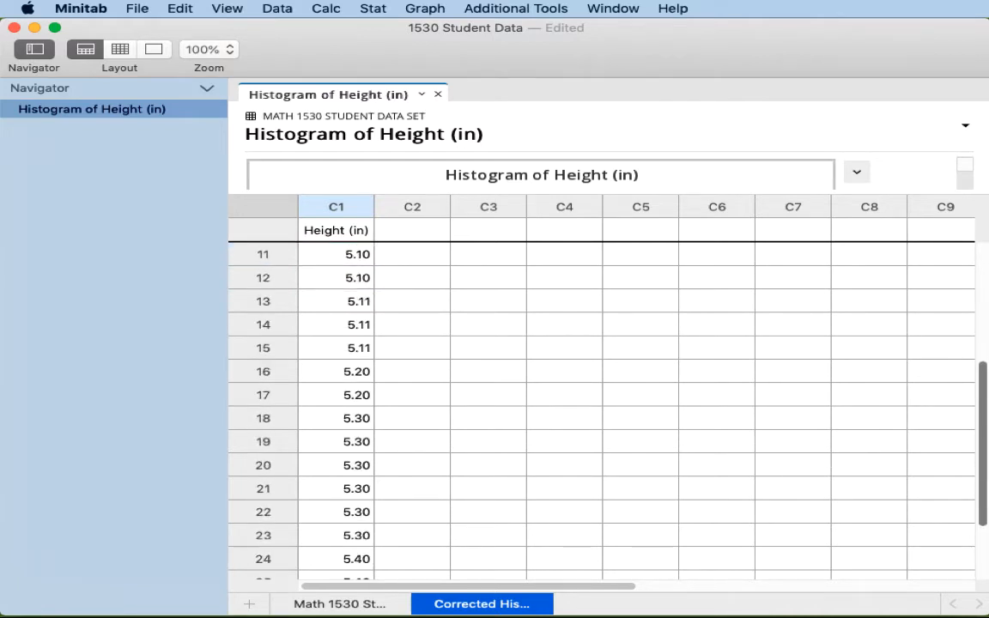
scroll(601, 404, down, 1)
shift+click(352, 559)
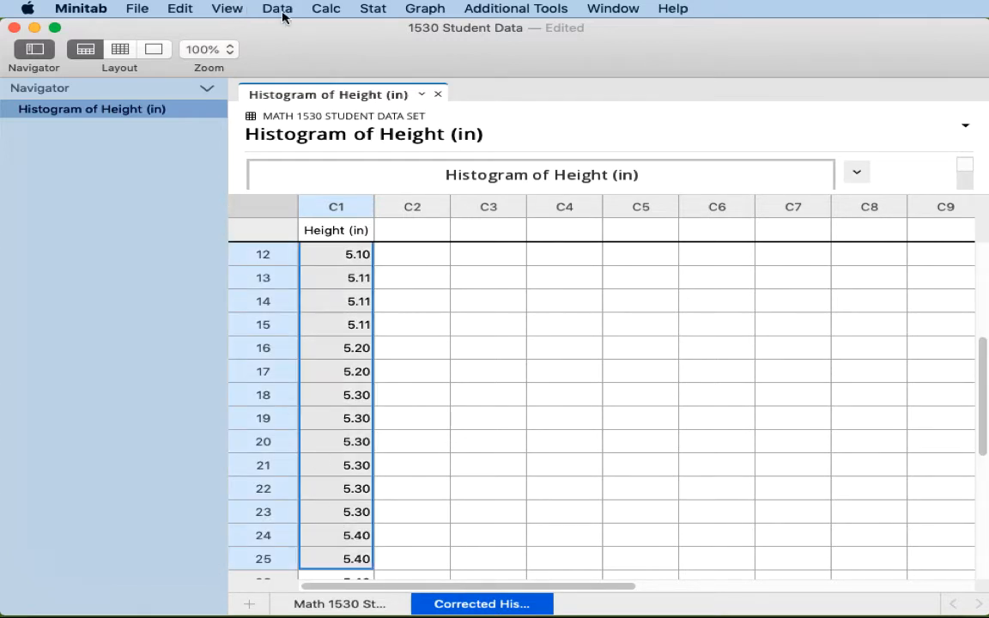
right_click(336, 286)
click(371, 304)
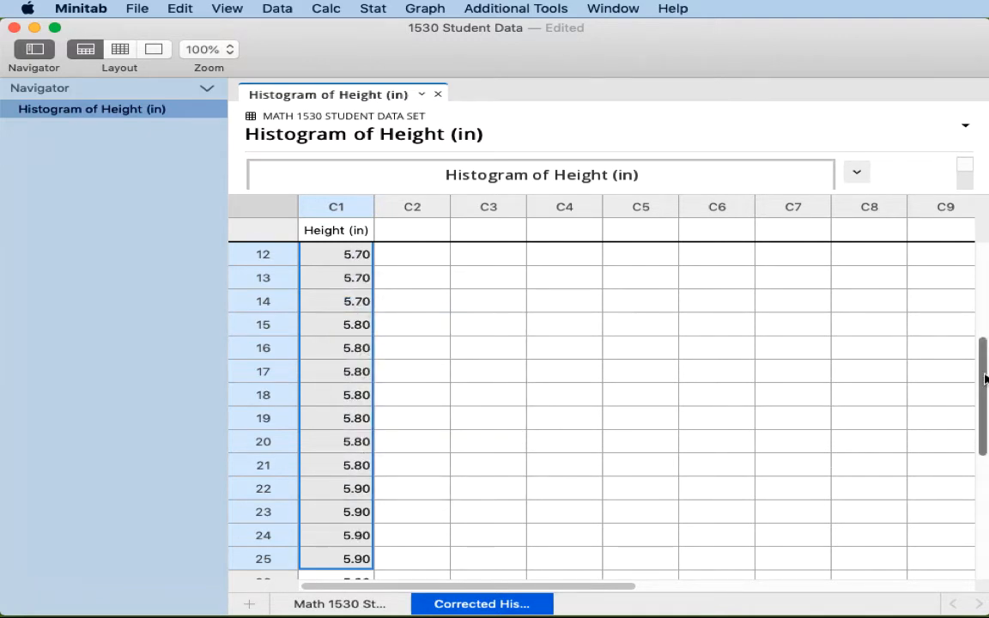
Delete the remaining unrealistically small heights, from 5.40 through 30.11, in rows 1 to 33 of the sorted column.
drag(985, 376, 985, 286)
click(325, 254)
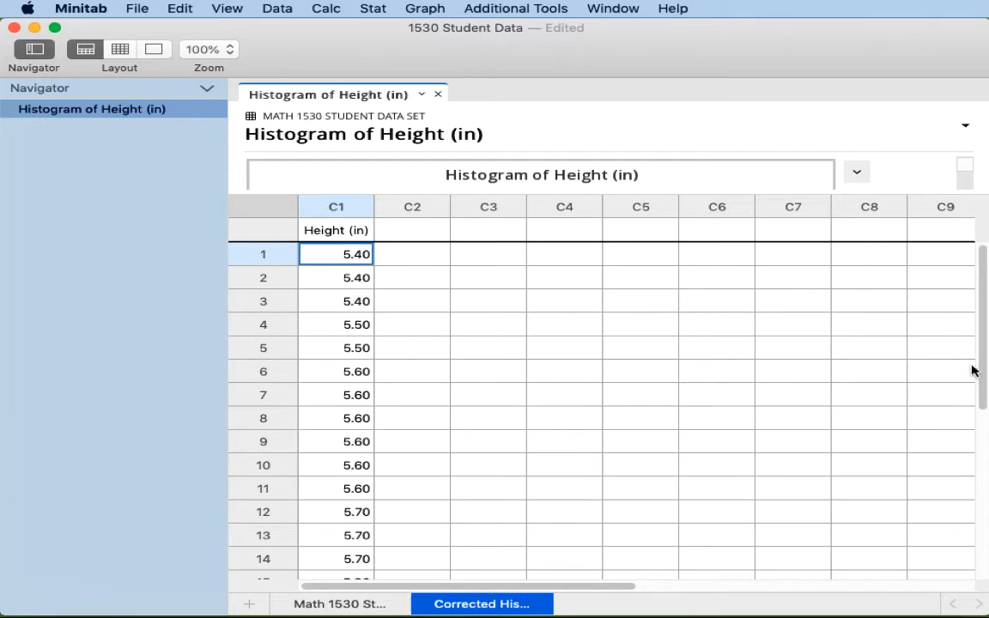
drag(982, 375, 984, 560)
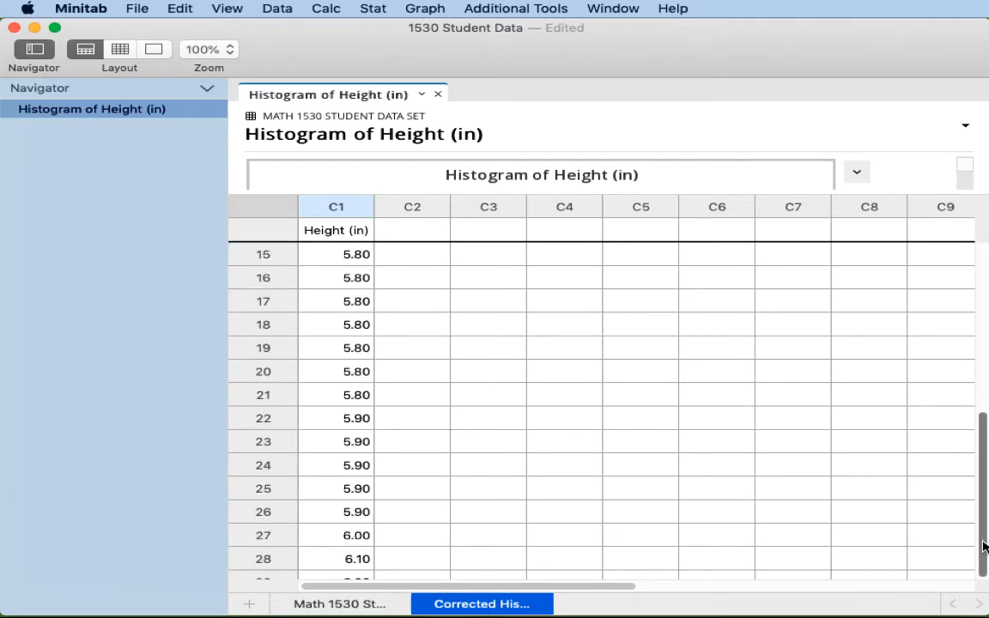
shift+click(349, 496)
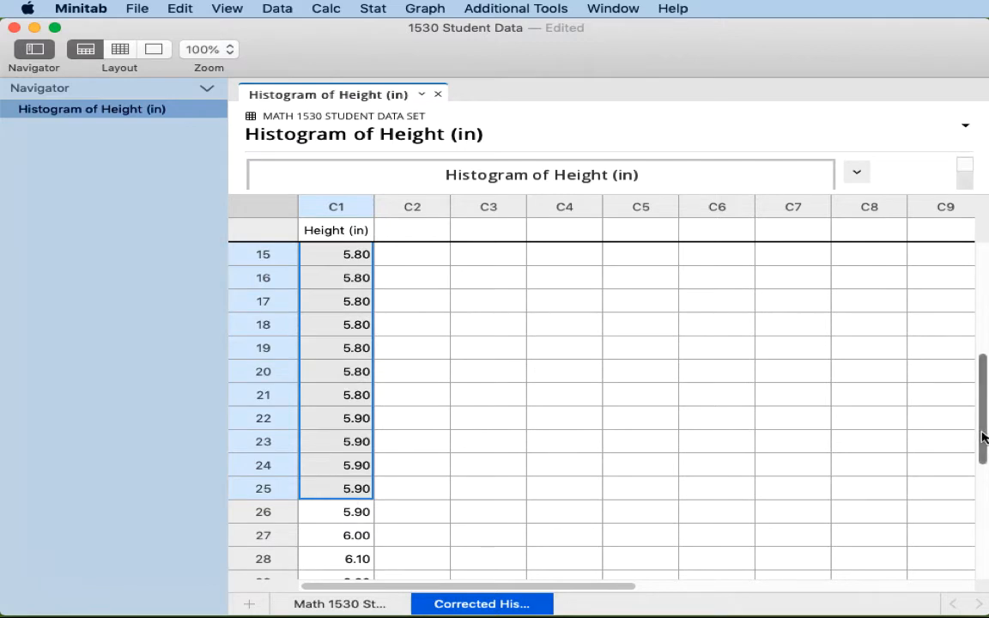
drag(984, 447, 984, 496)
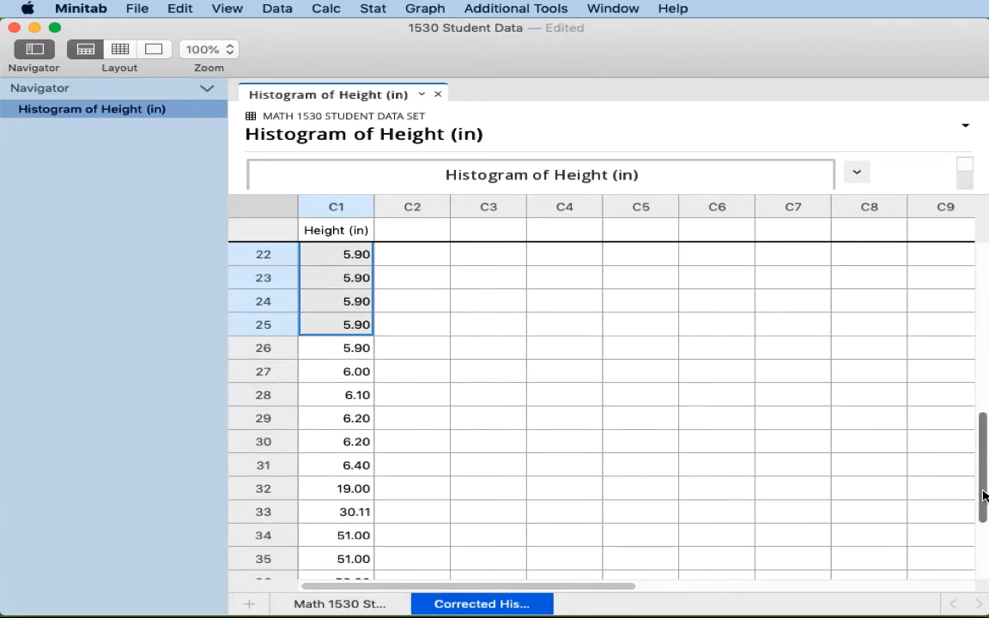
shift+click(327, 496)
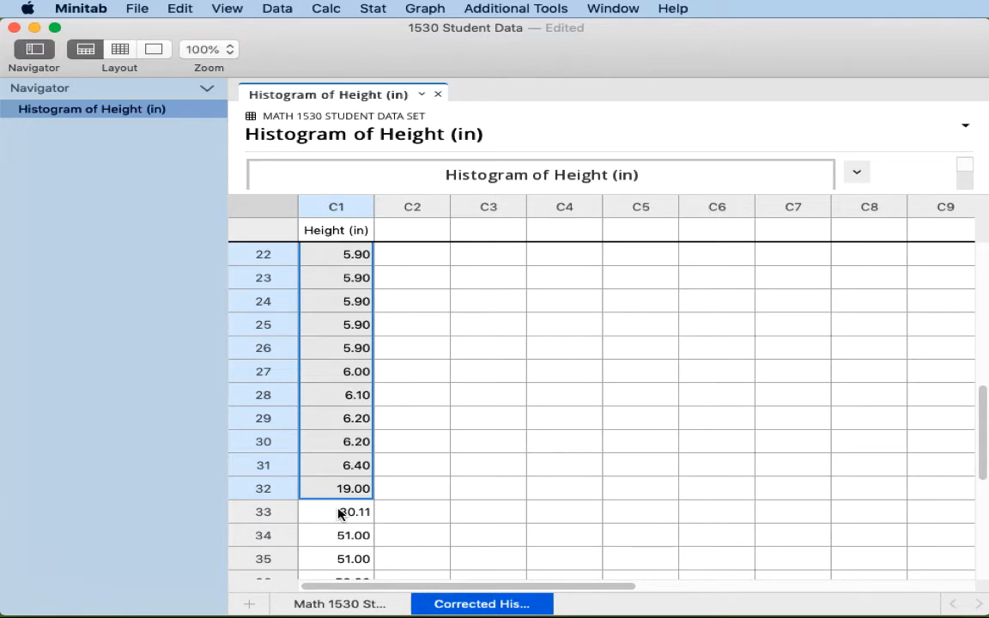
shift+click(341, 514)
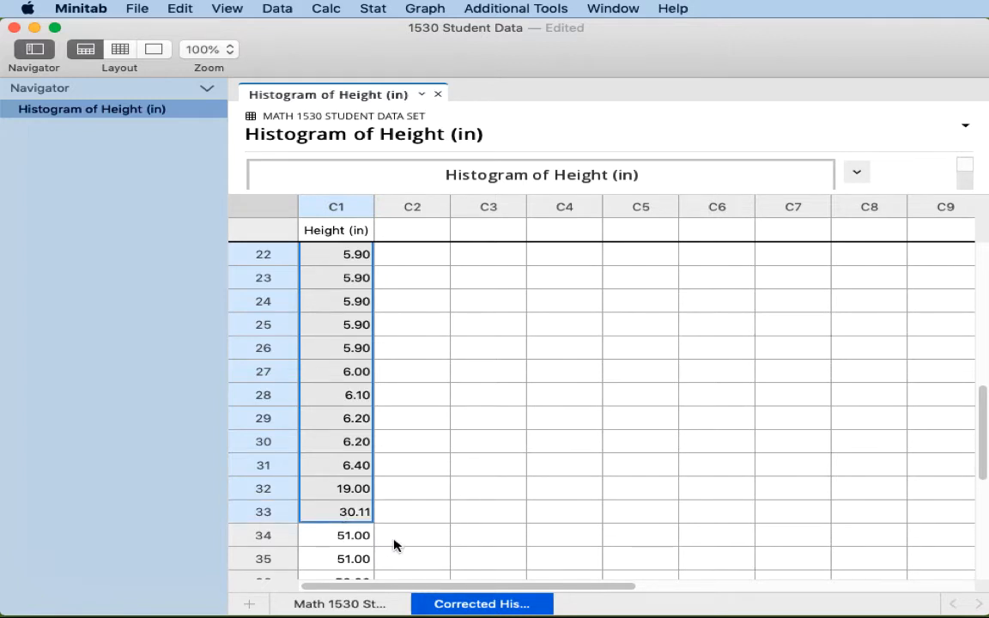
click(177, 8)
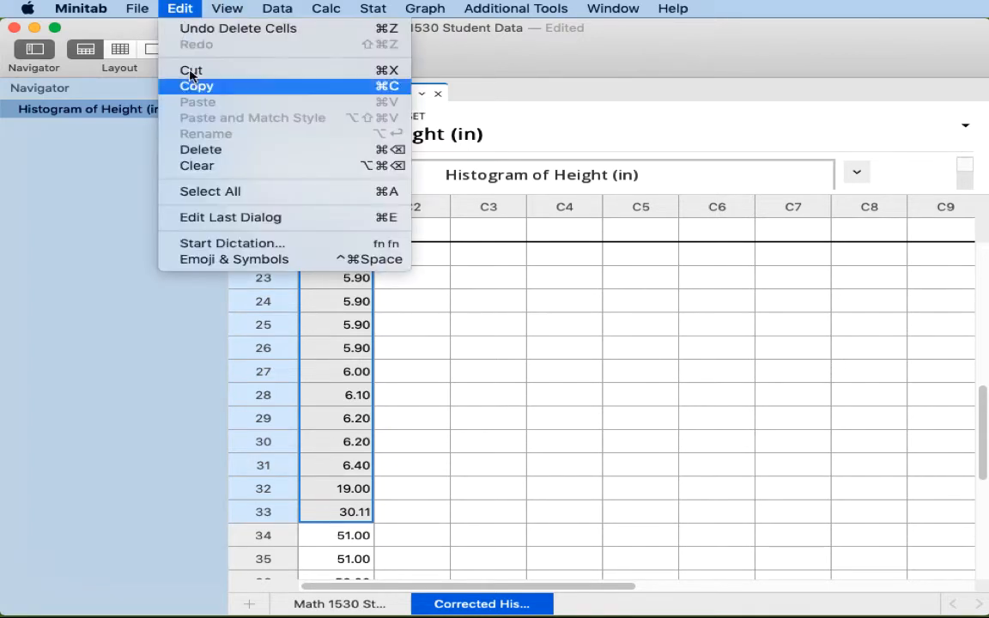
click(206, 150)
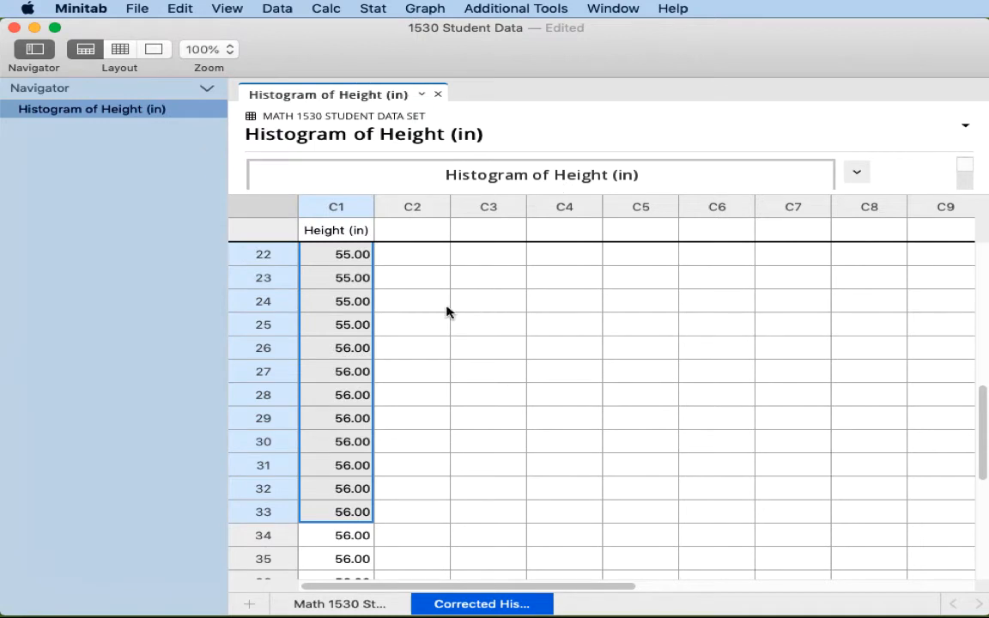
Examine the original height histogram and the remaining sorted heights through the end of the column for unrealistically large values.
scroll(446, 307, up, 7)
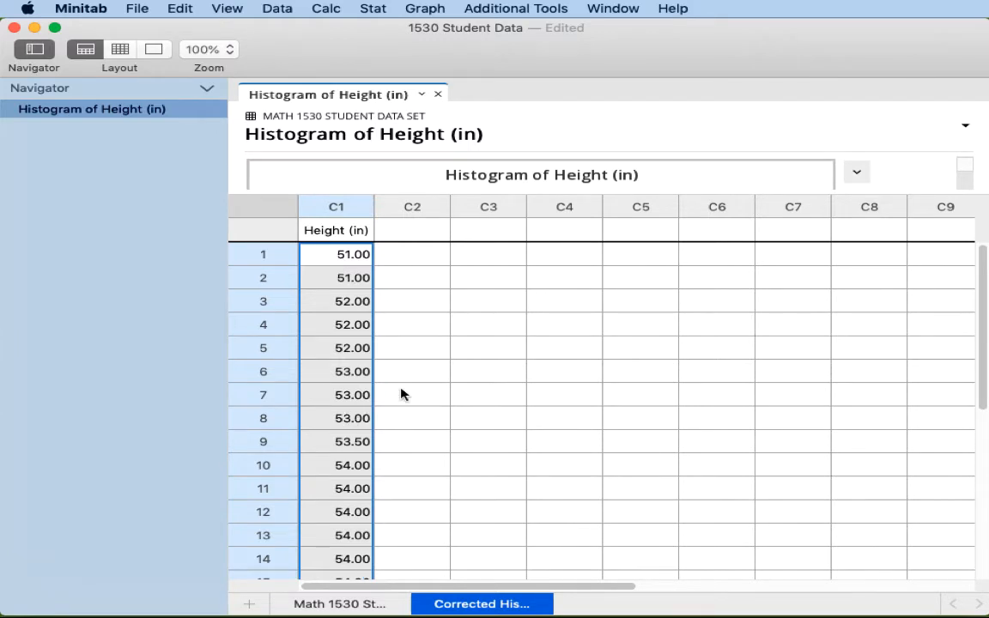
drag(646, 196, 654, 496)
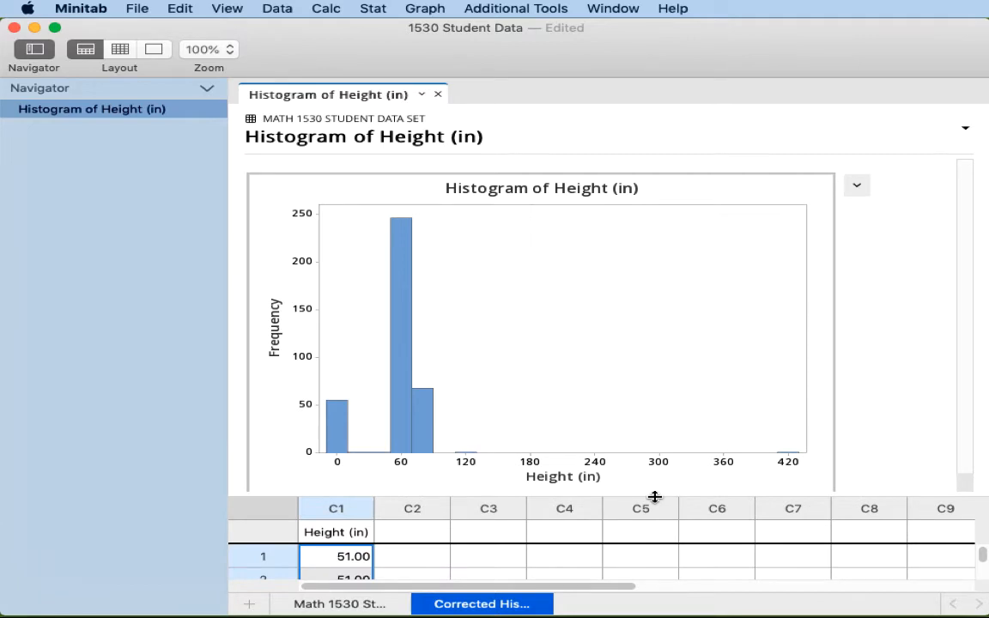
drag(655, 497, 660, 149)
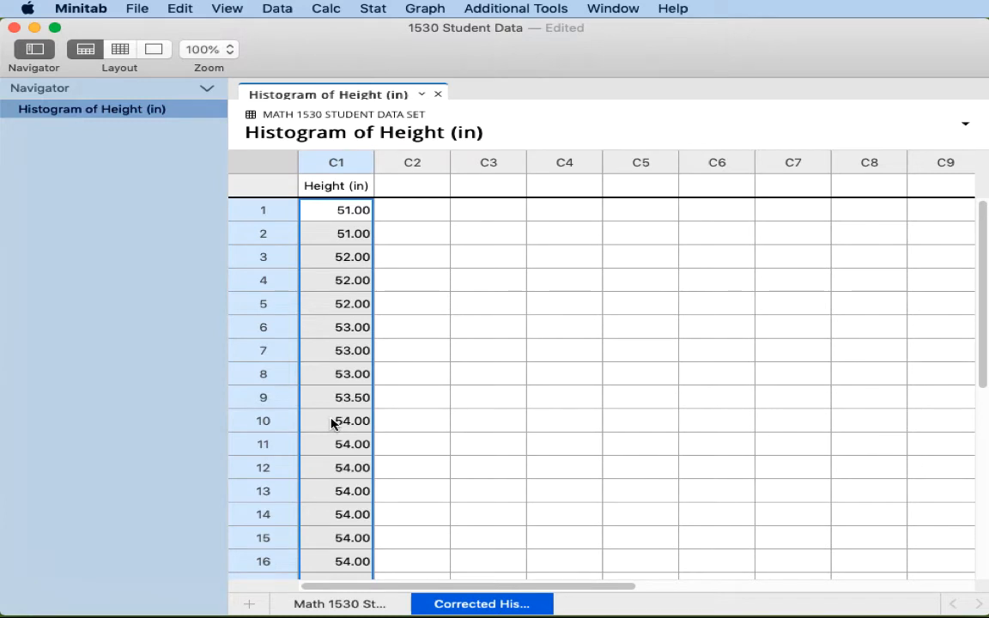
scroll(332, 423, down, 9)
scroll(332, 422, down, 15)
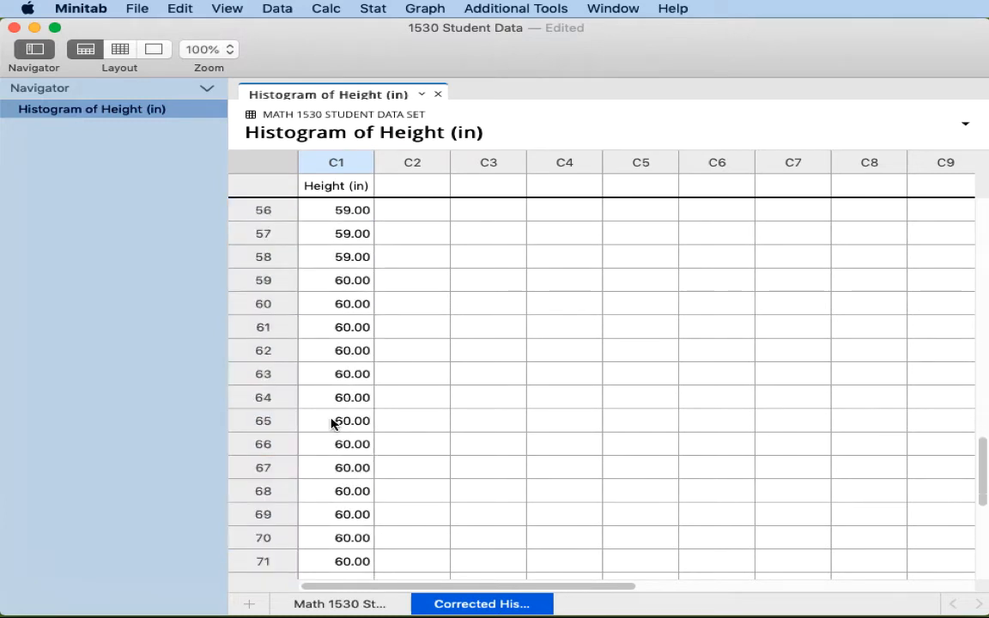
scroll(331, 422, down, 8)
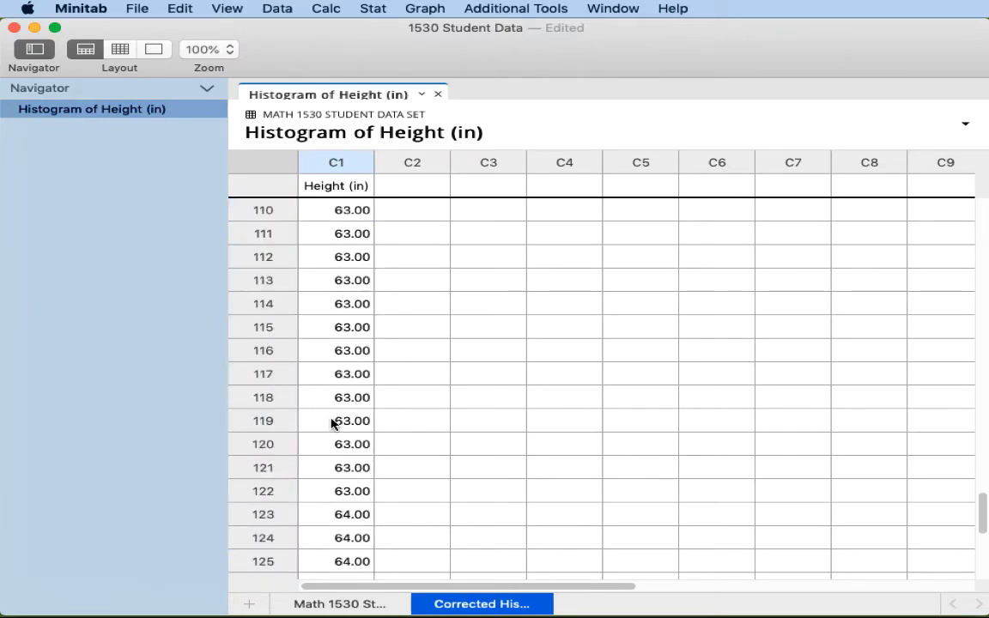
scroll(984, 518, down, 5)
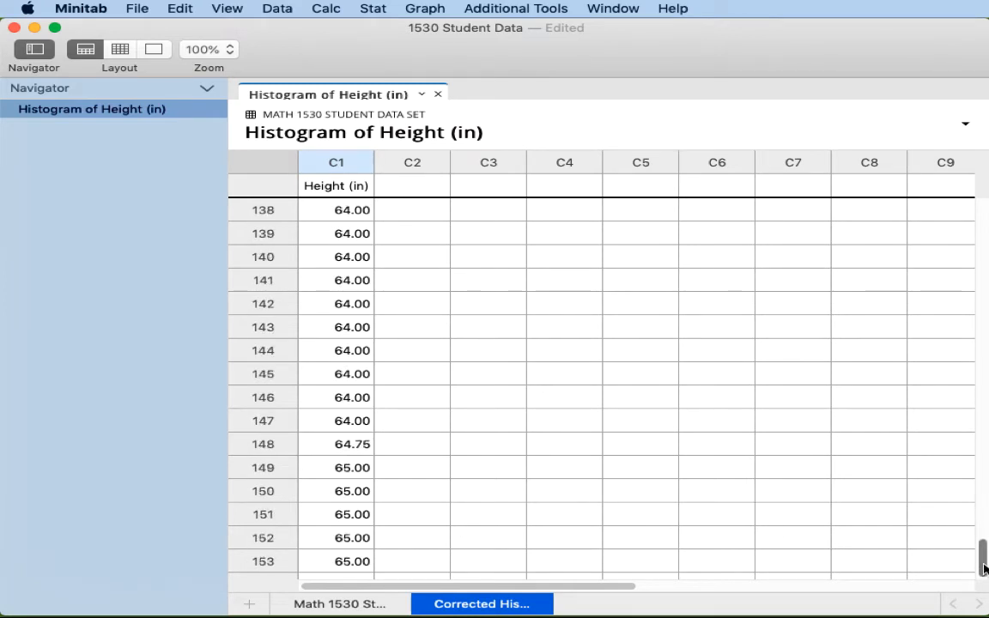
scroll(347, 563, down, 3)
click(347, 563)
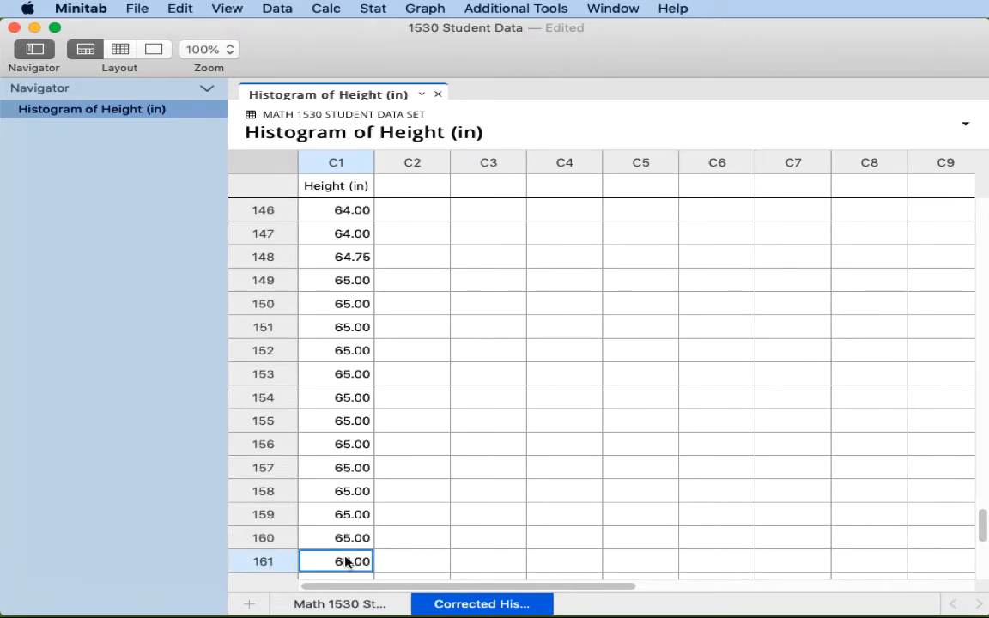
scroll(984, 528, down, 5)
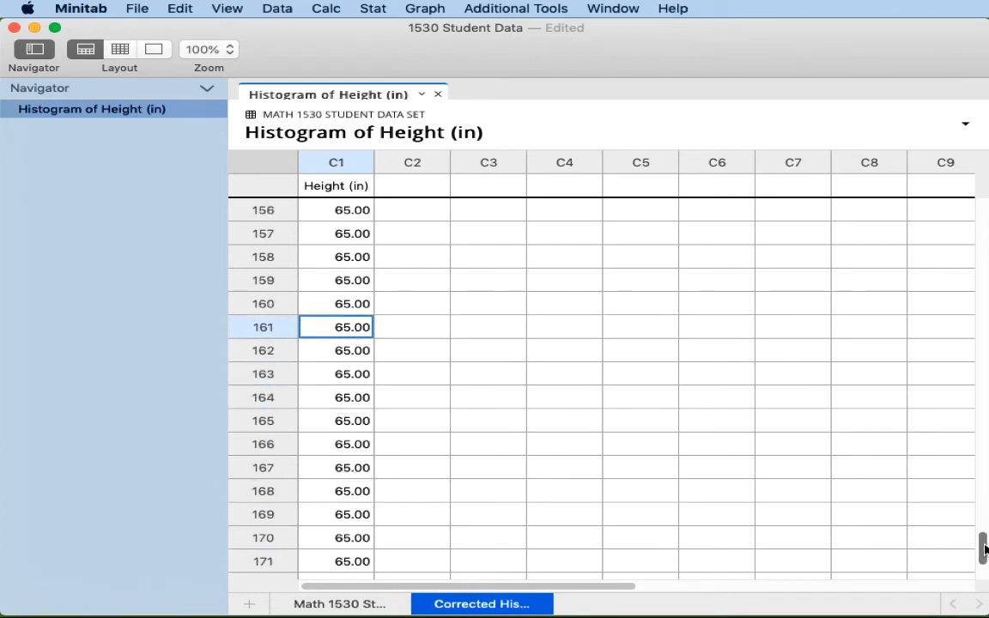
click(352, 563)
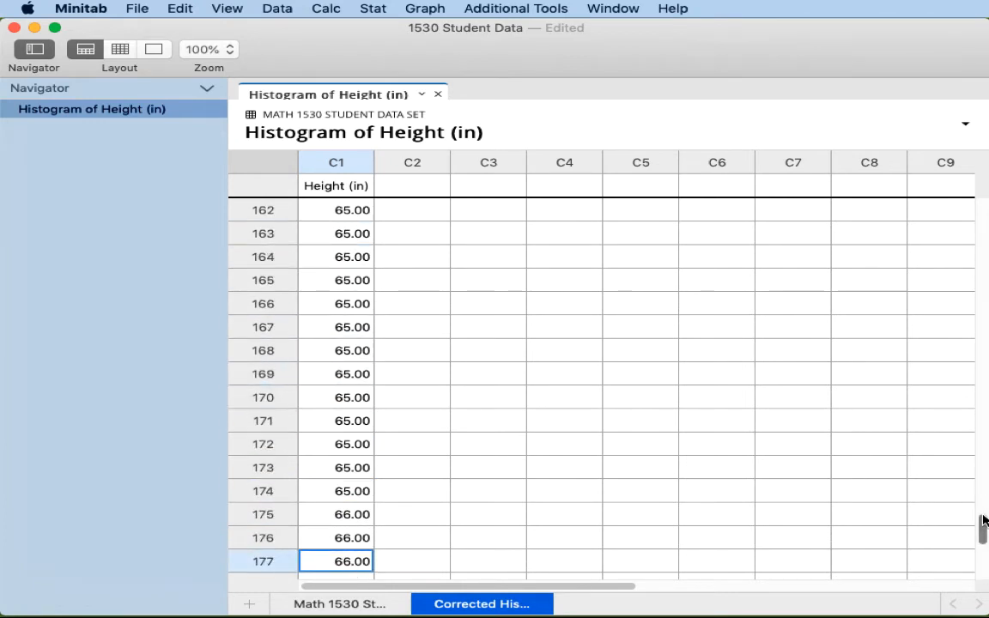
scroll(984, 521, down, 5)
click(359, 554)
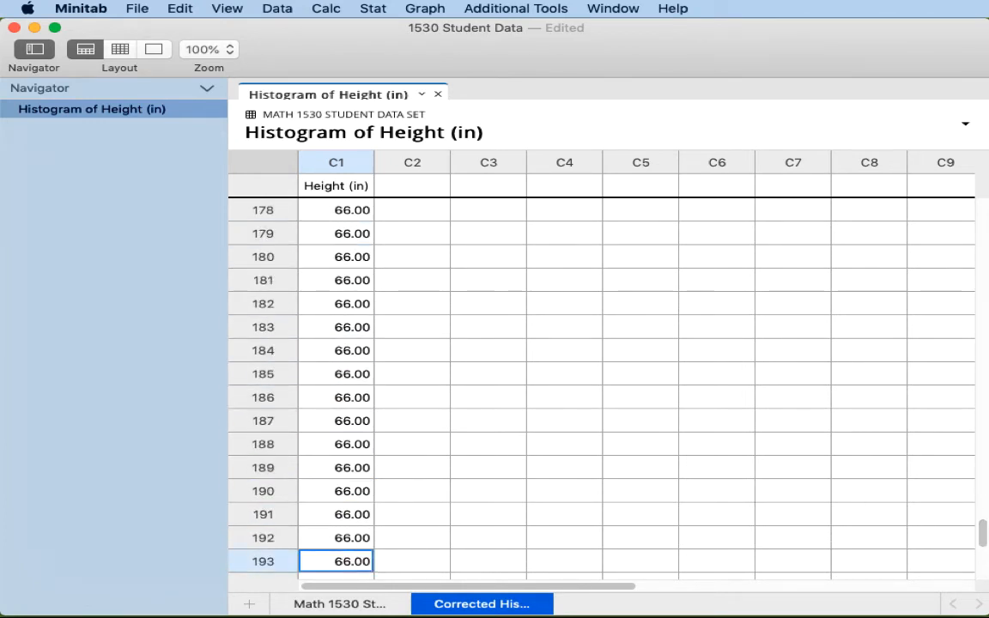
scroll(984, 536, down, 5)
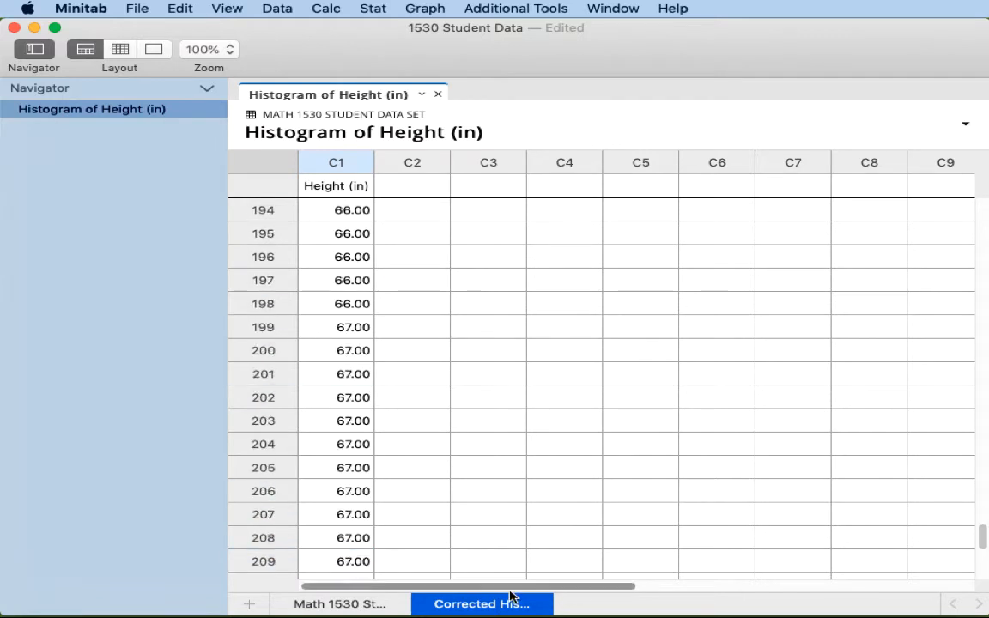
click(336, 564)
scroll(985, 537, down, 5)
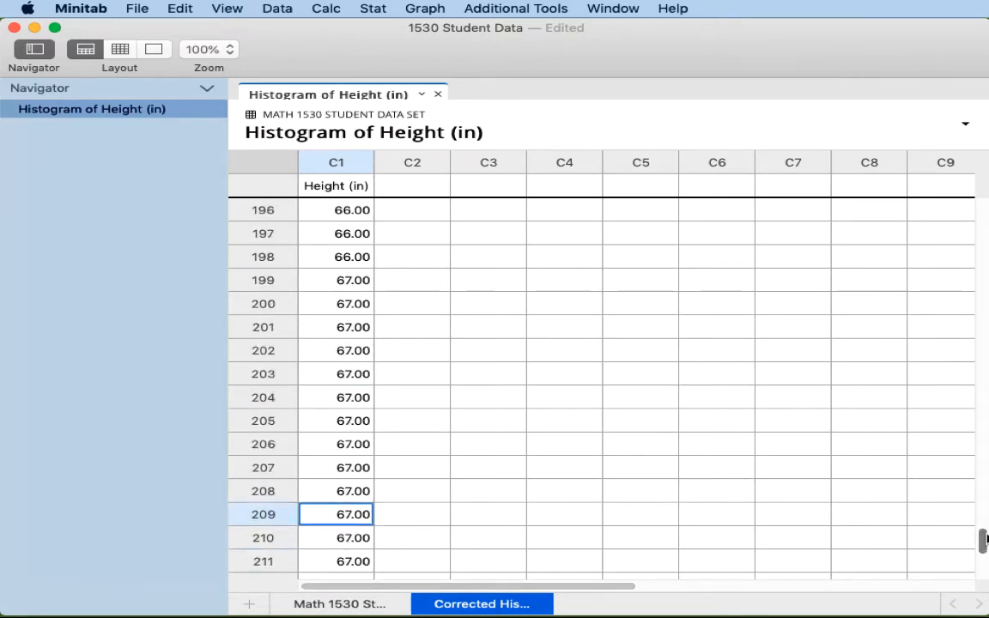
click(325, 562)
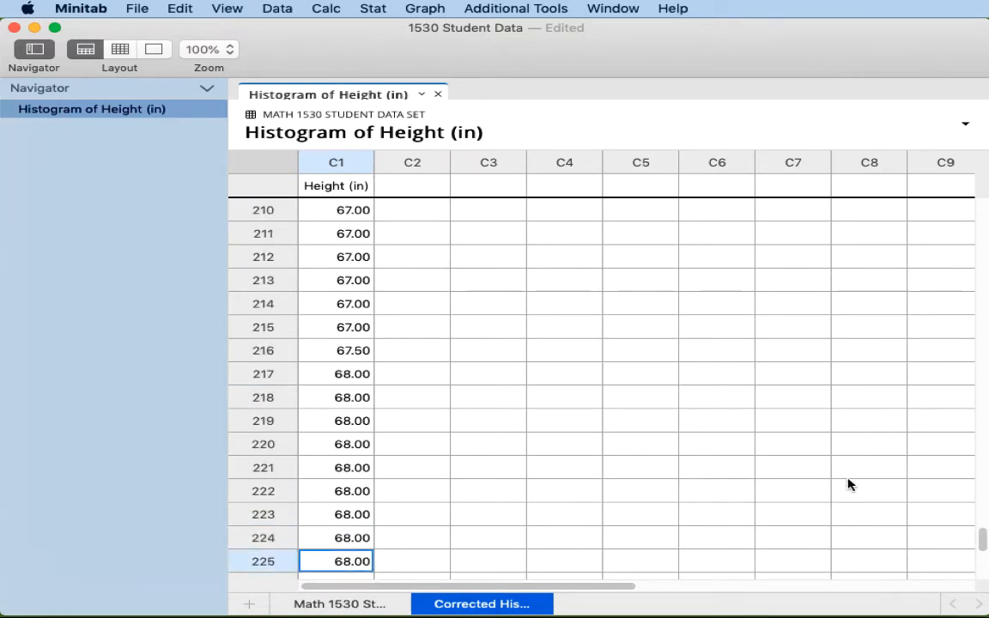
scroll(984, 541, down, 5)
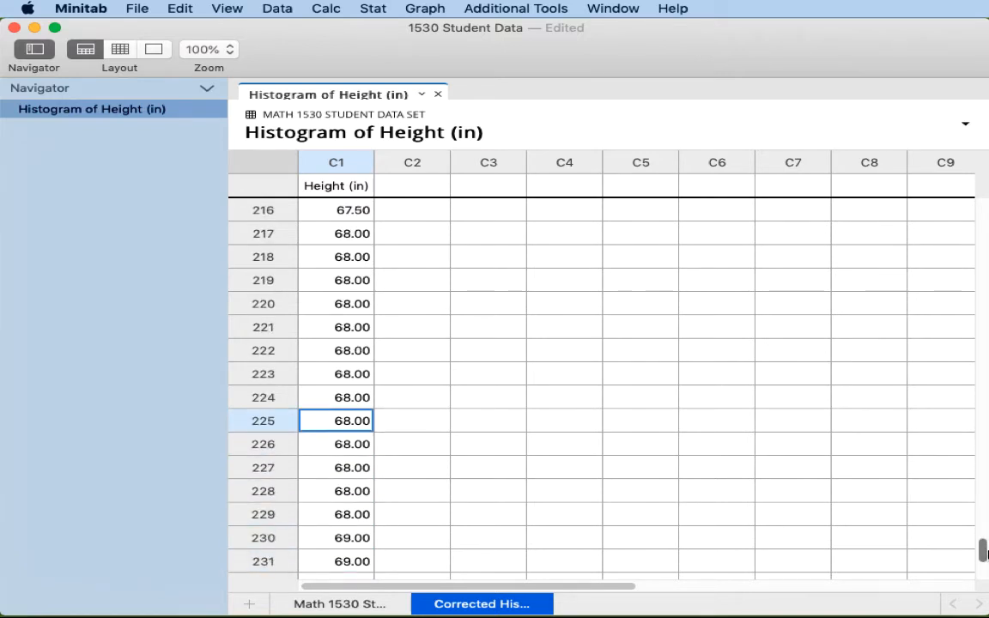
click(338, 562)
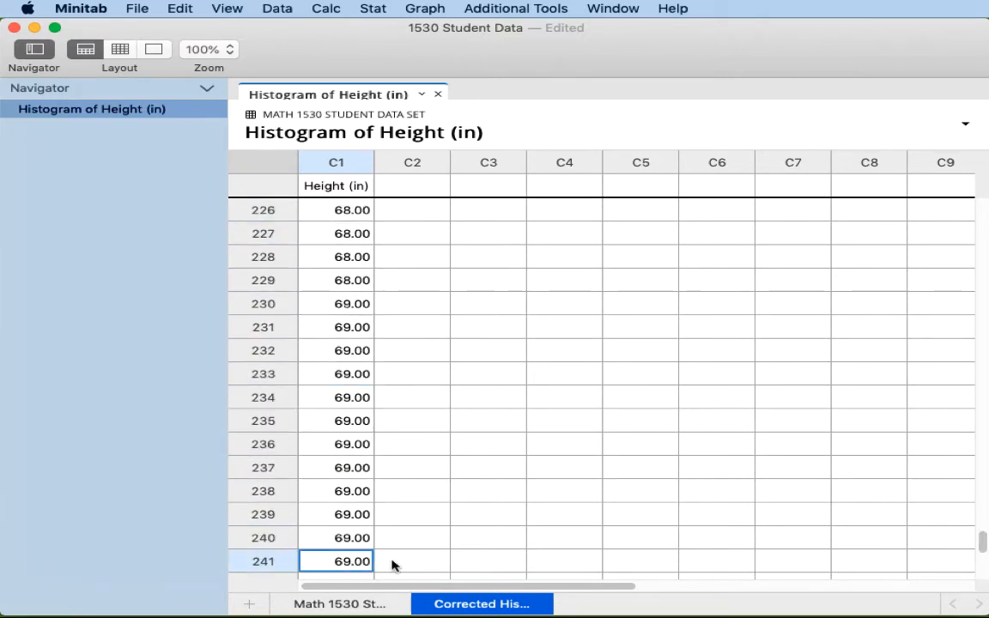
scroll(979, 541, down, 5)
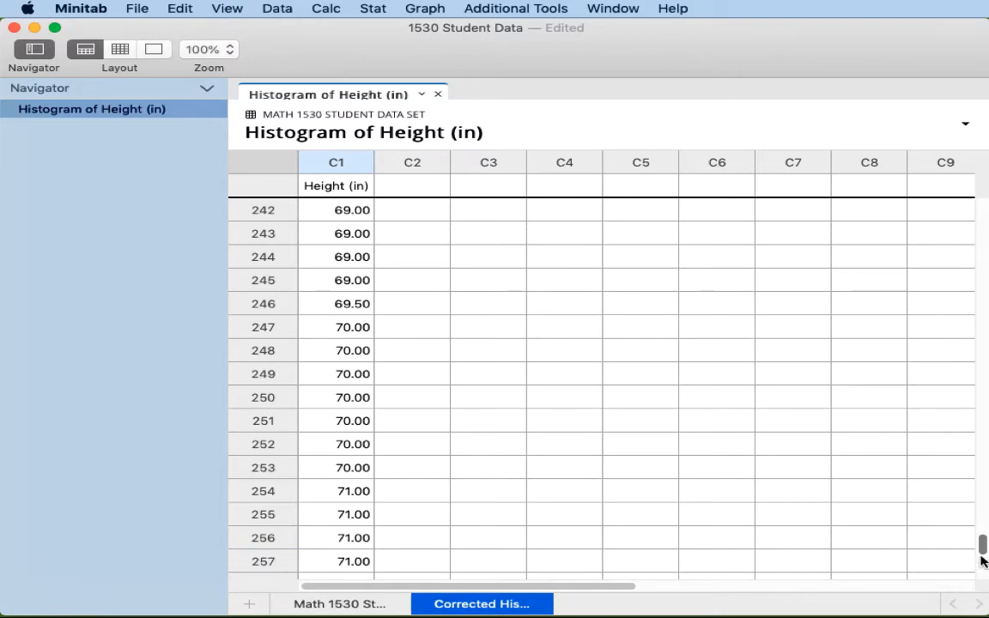
scroll(984, 575, down, 5)
scroll(984, 558, down, 5)
scroll(984, 553, down, 4)
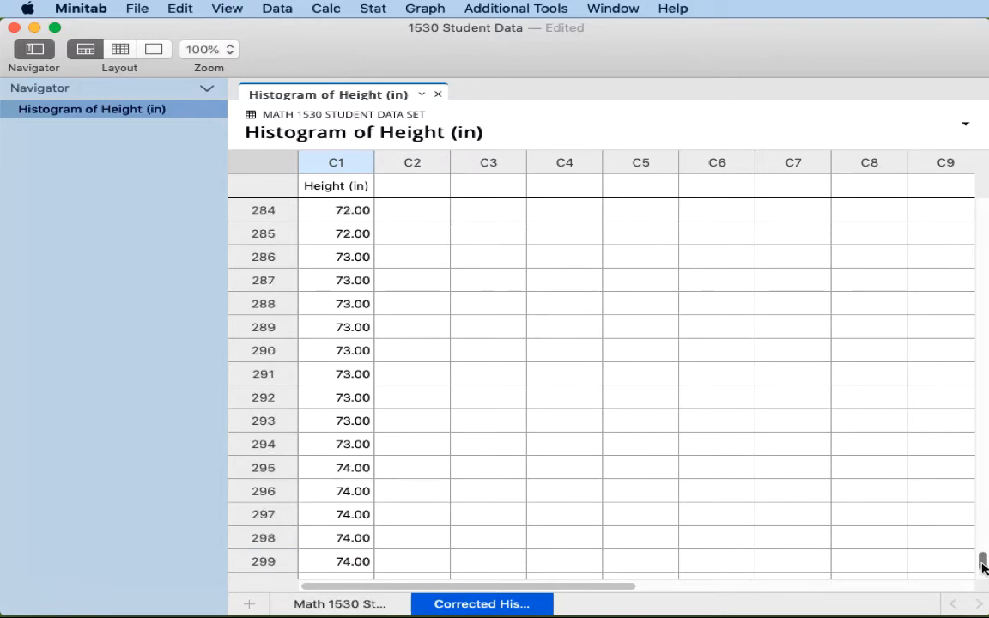
drag(984, 558, 986, 580)
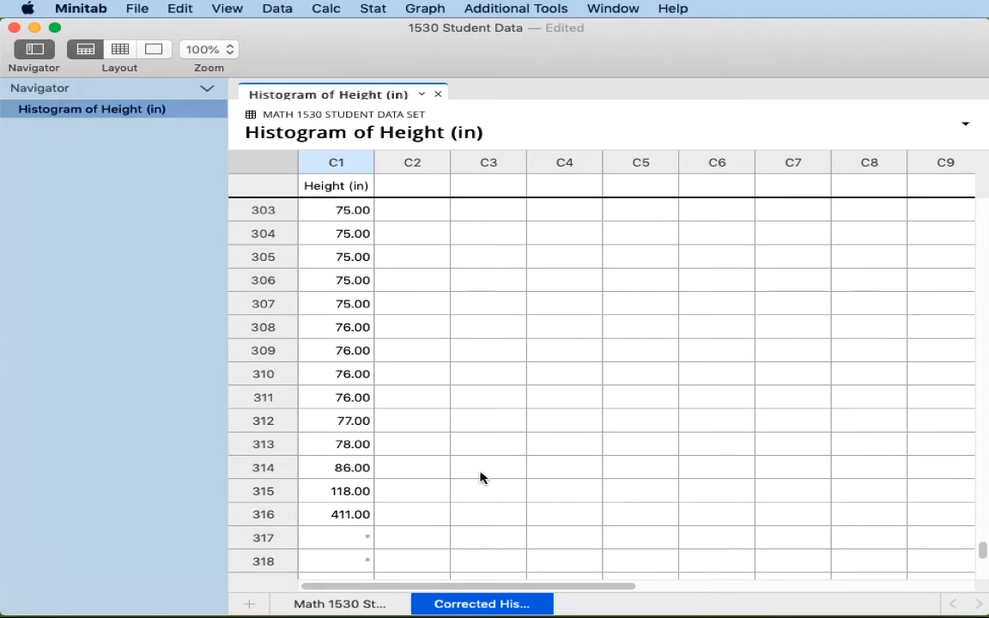
click(349, 515)
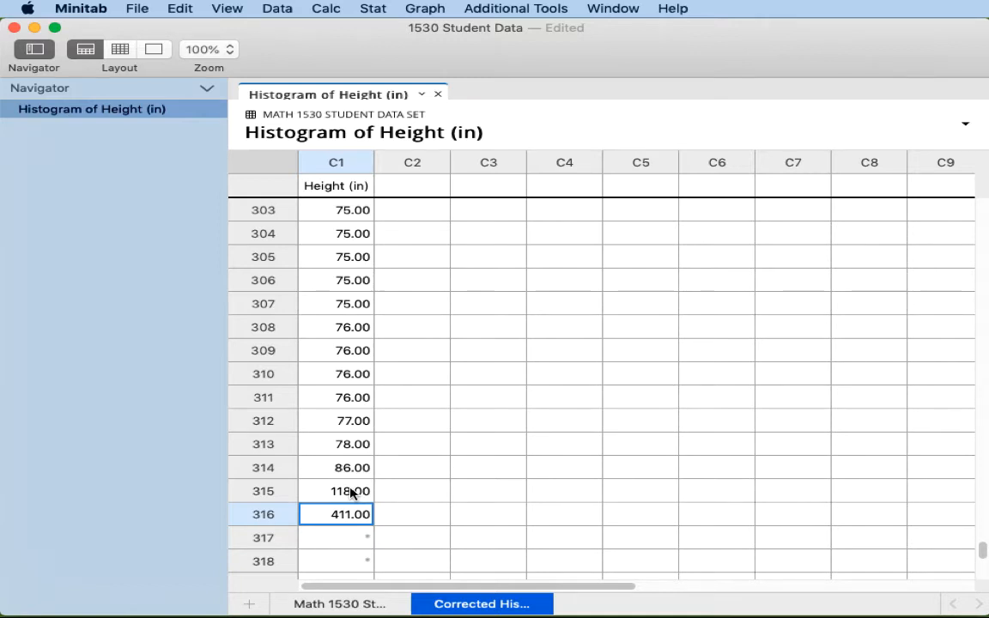
click(351, 493)
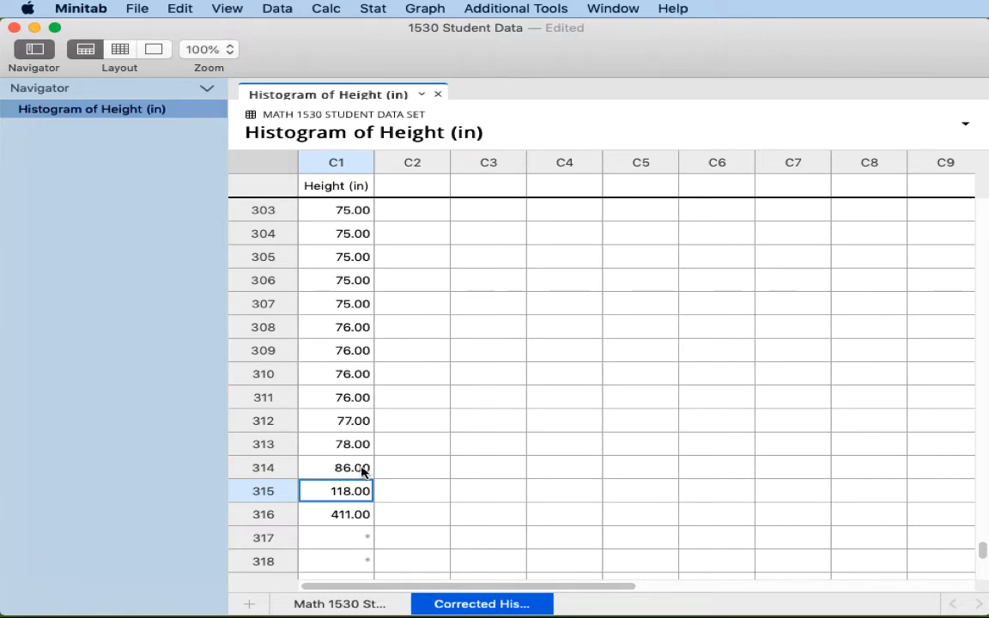
right_click(320, 490)
click(631, 469)
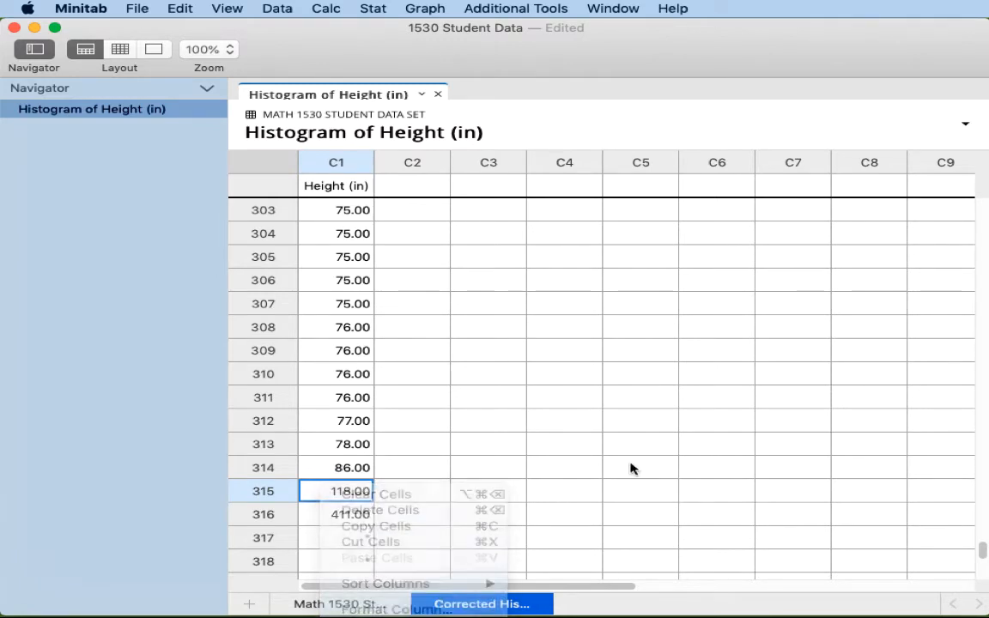
drag(984, 552, 984, 563)
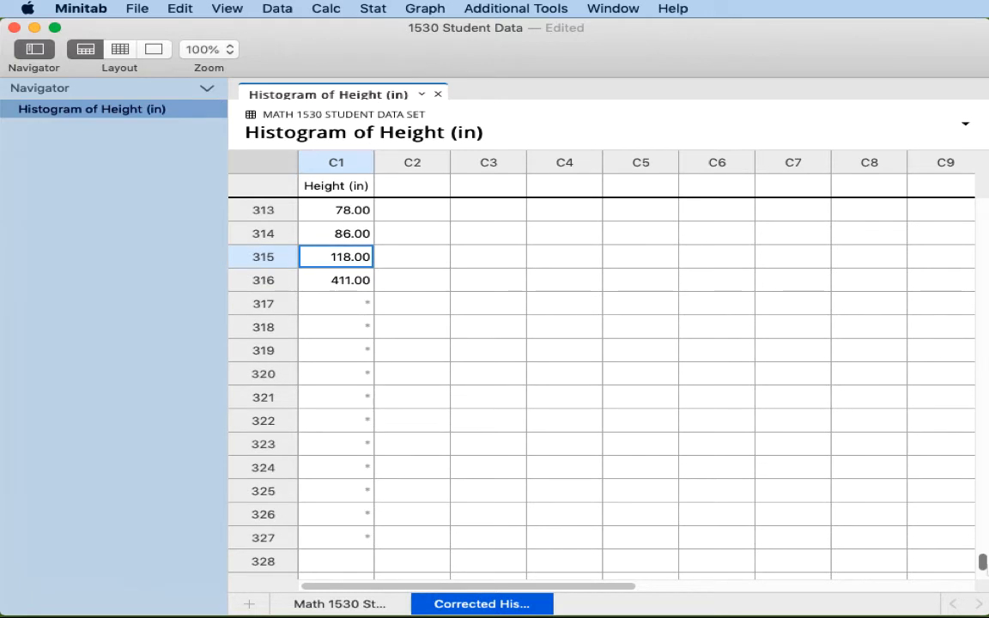
right_click(353, 537)
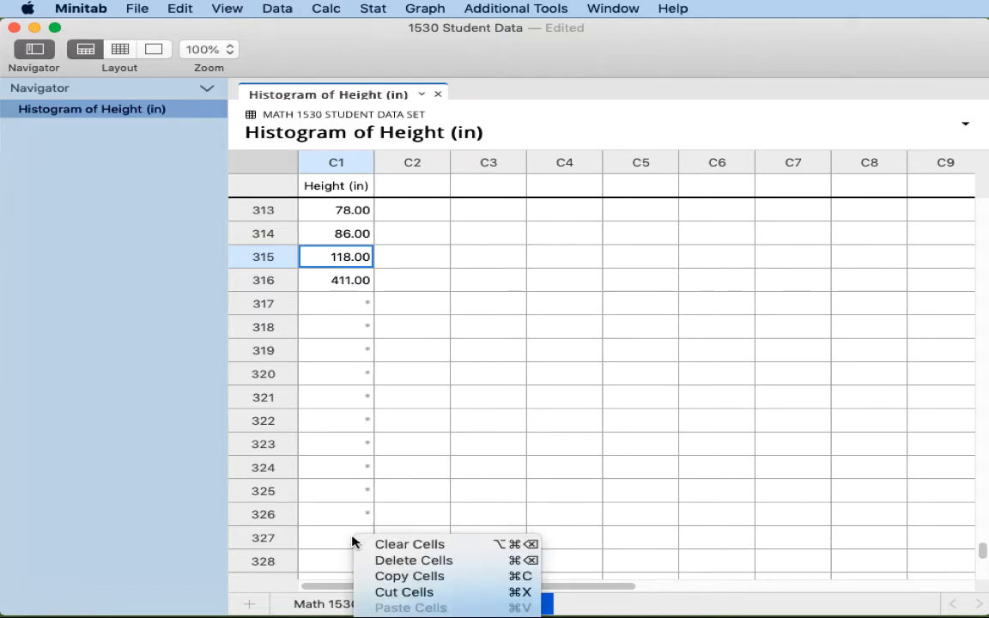
right_click(311, 538)
click(311, 537)
click(433, 498)
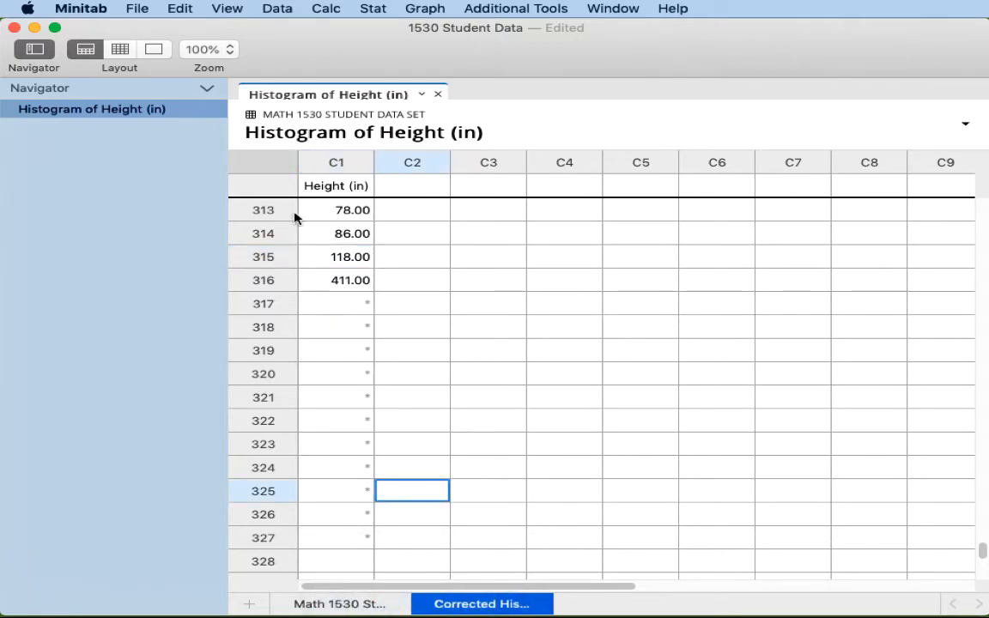
Try clearing the 118.00 height in row 315 of the sorted column, and undo the clearing.
click(333, 258)
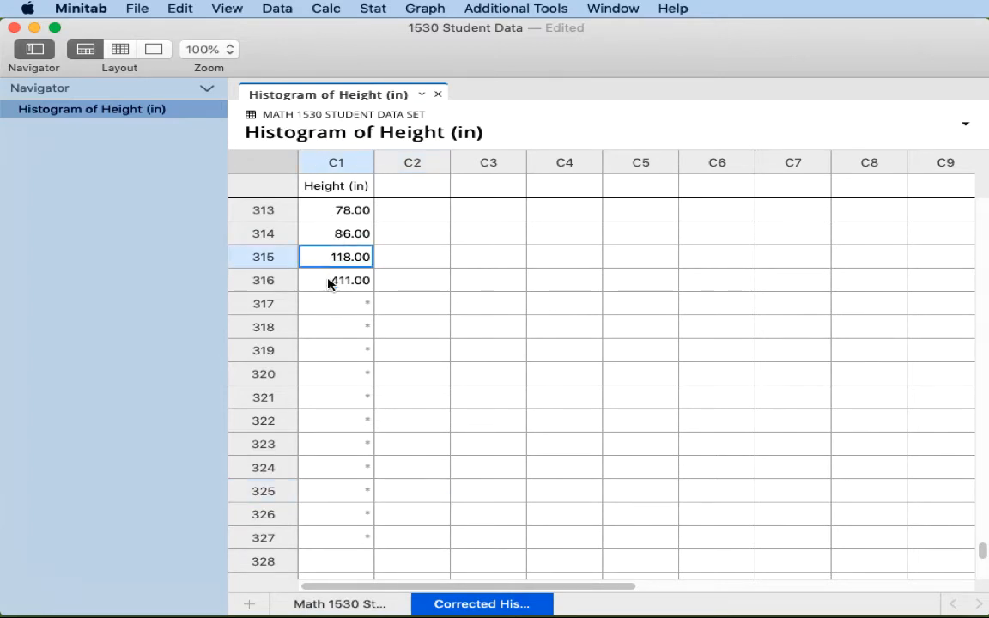
right_click(331, 280)
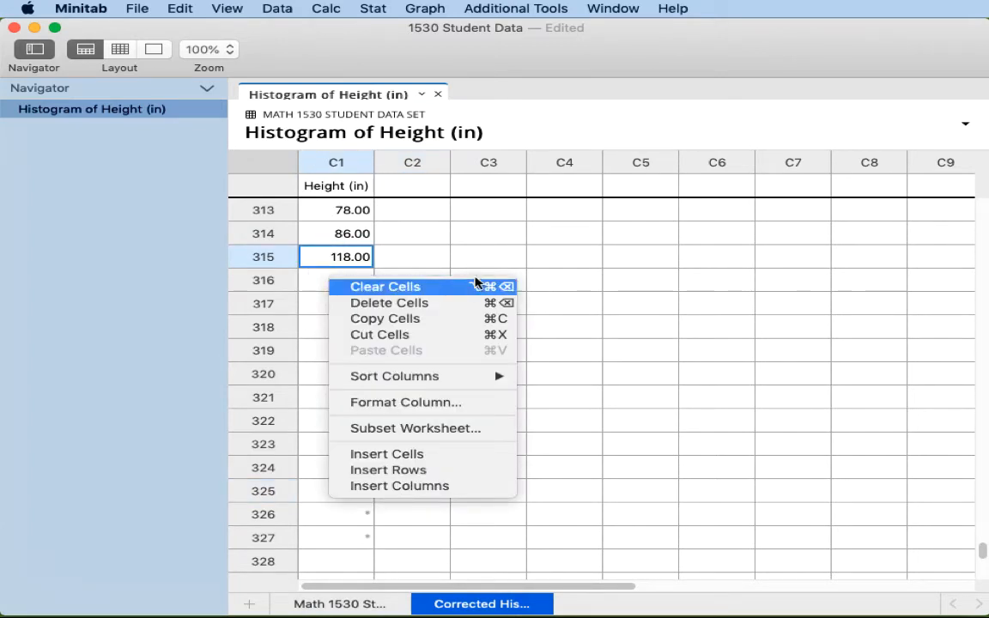
click(475, 284)
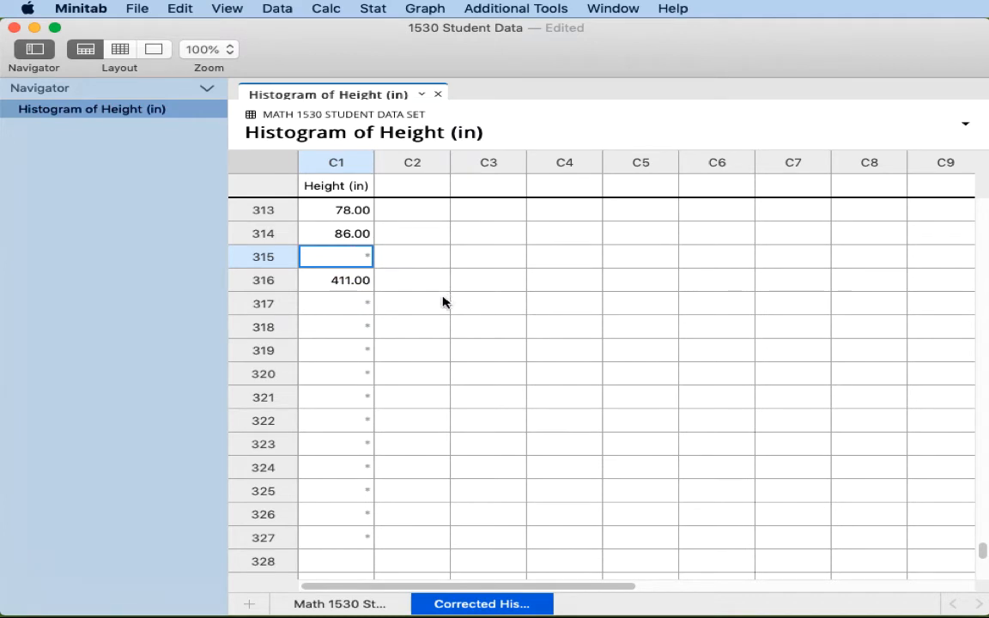
key(super+z)
Delete the Height (in) cells in rows 315 to 327, covering 118.00, 411.00 and the missing values.
shift+click(338, 538)
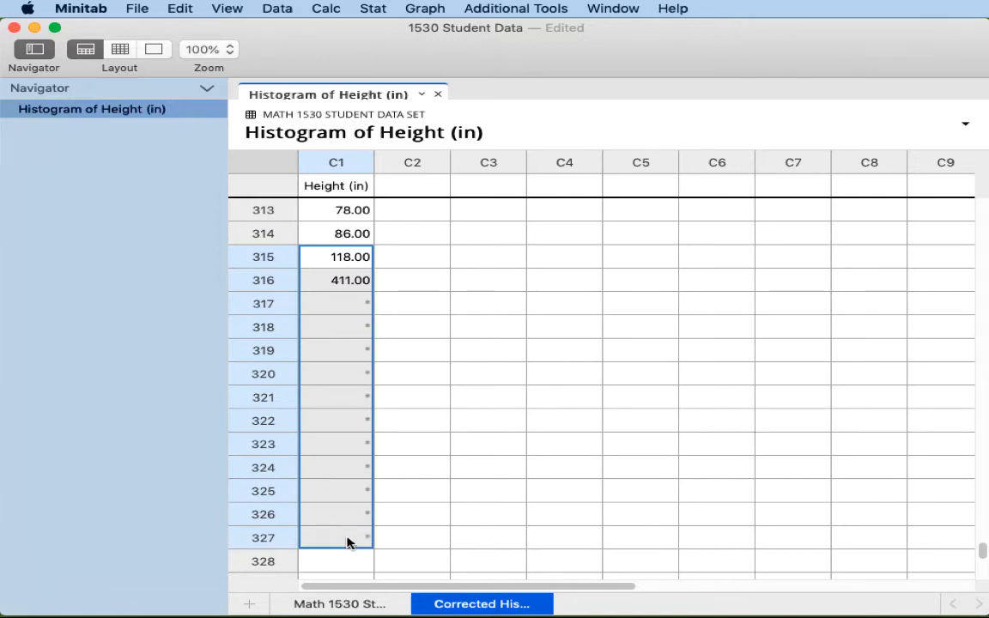
click(163, 9)
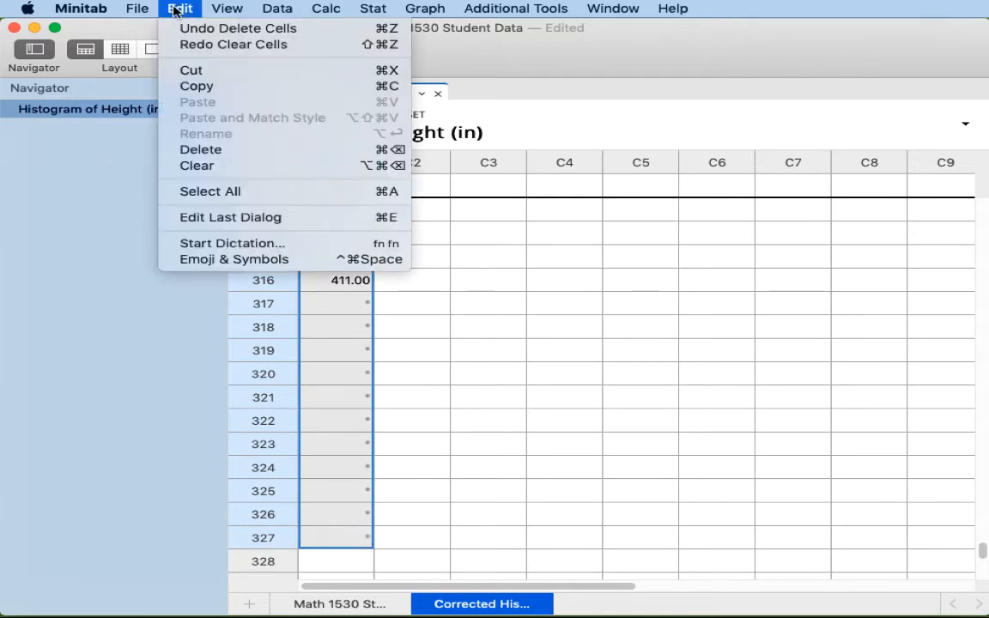
click(200, 150)
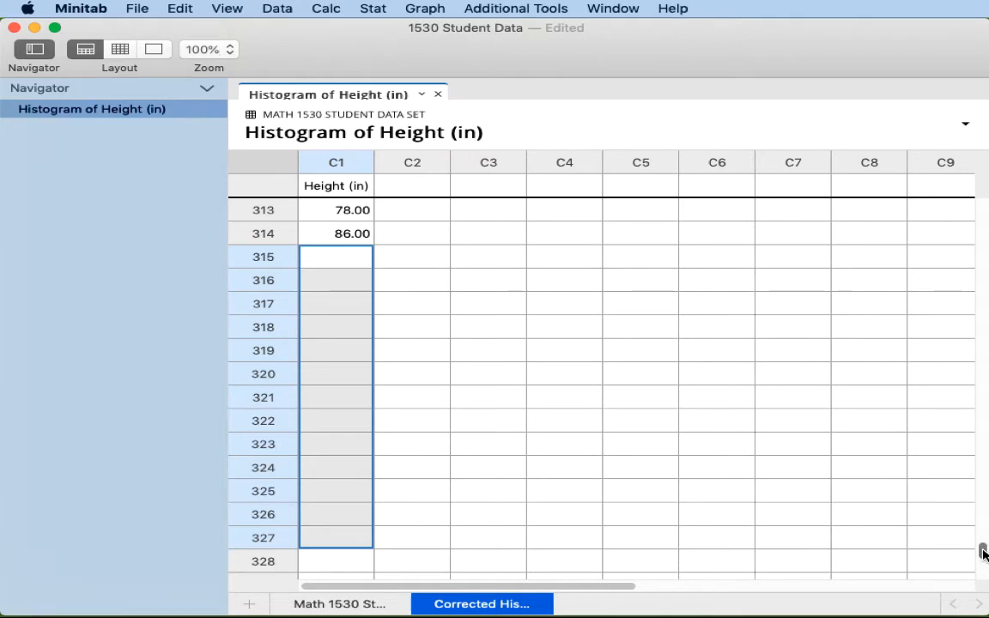
Create a simple one-variable histogram of Height (in) from the cleaned Corrected Histogram worksheet.
drag(984, 554, 918, 201)
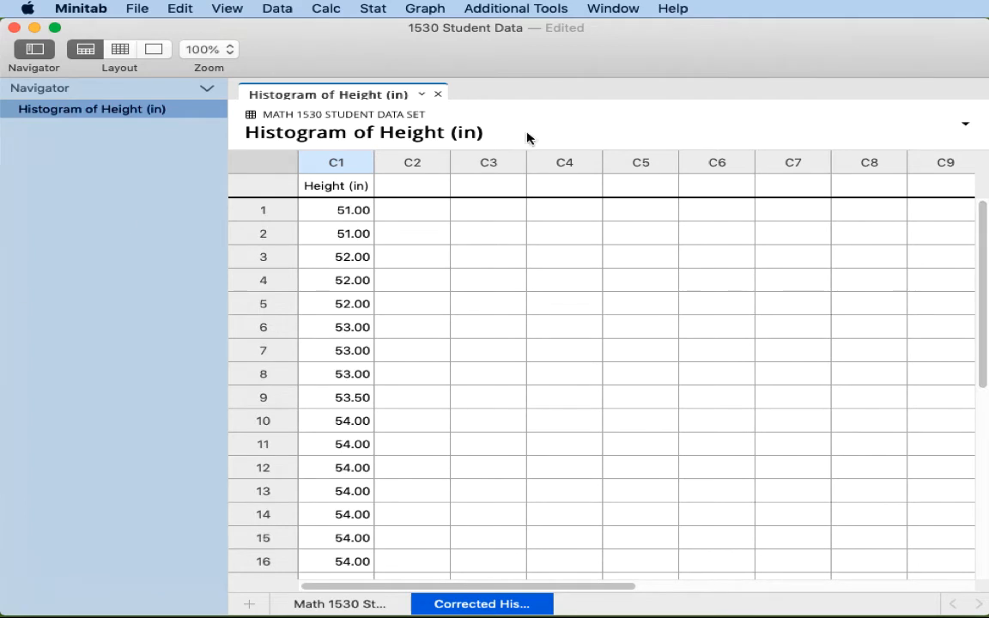
drag(536, 150, 575, 382)
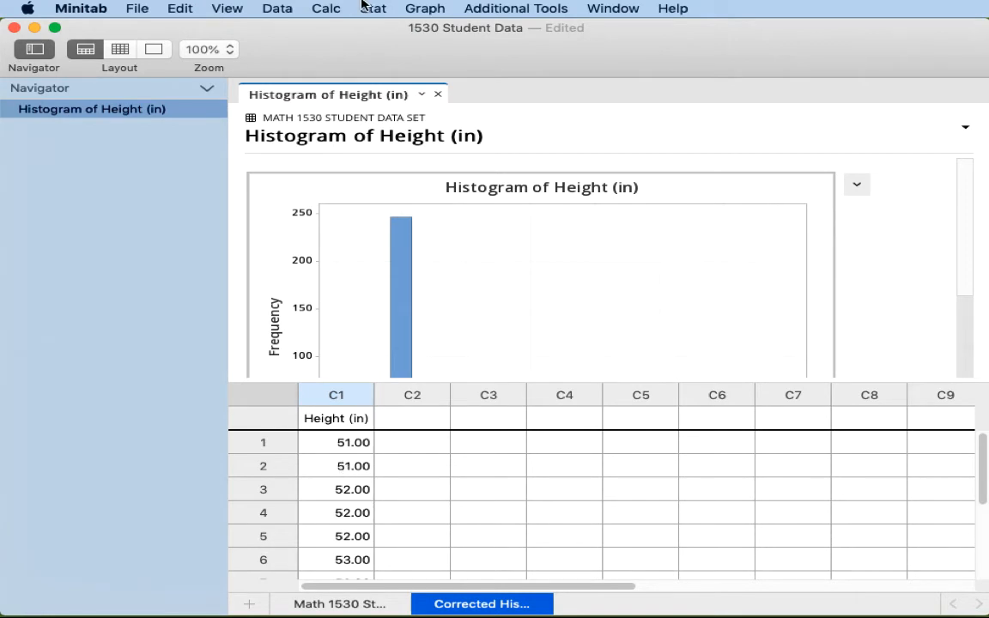
click(427, 11)
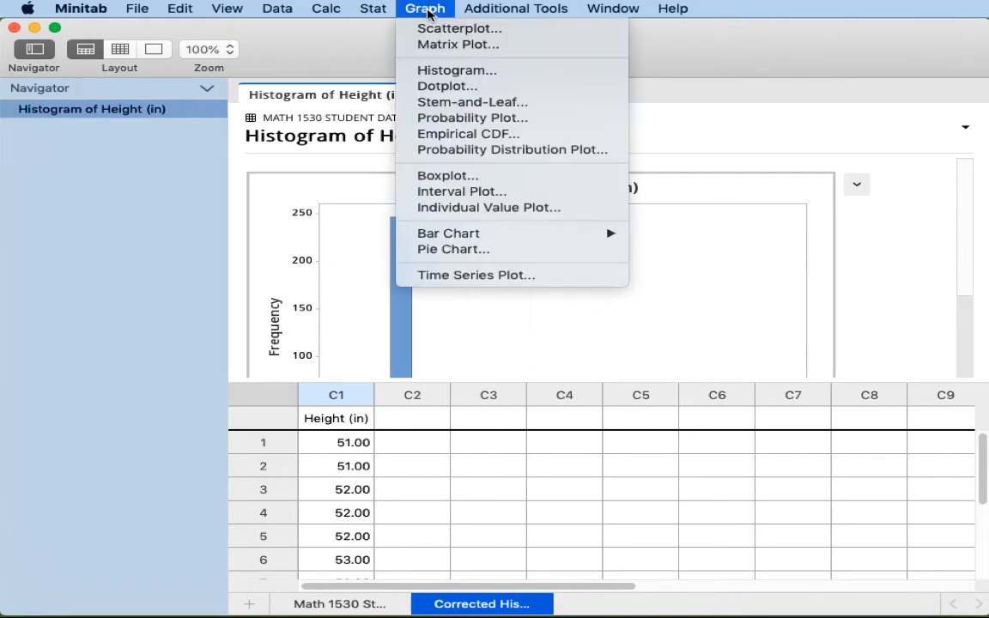
click(401, 71)
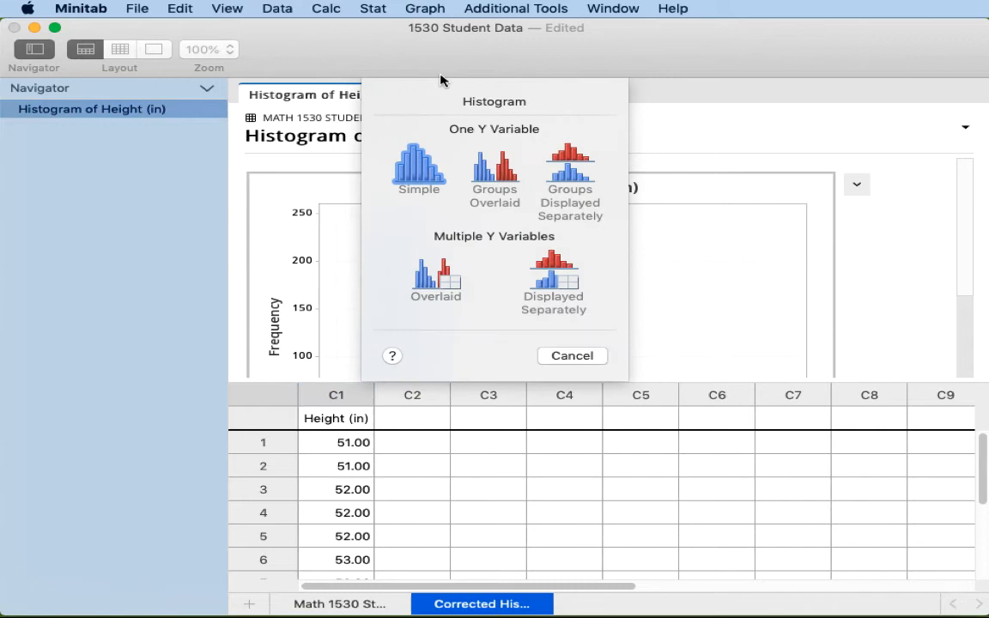
click(412, 165)
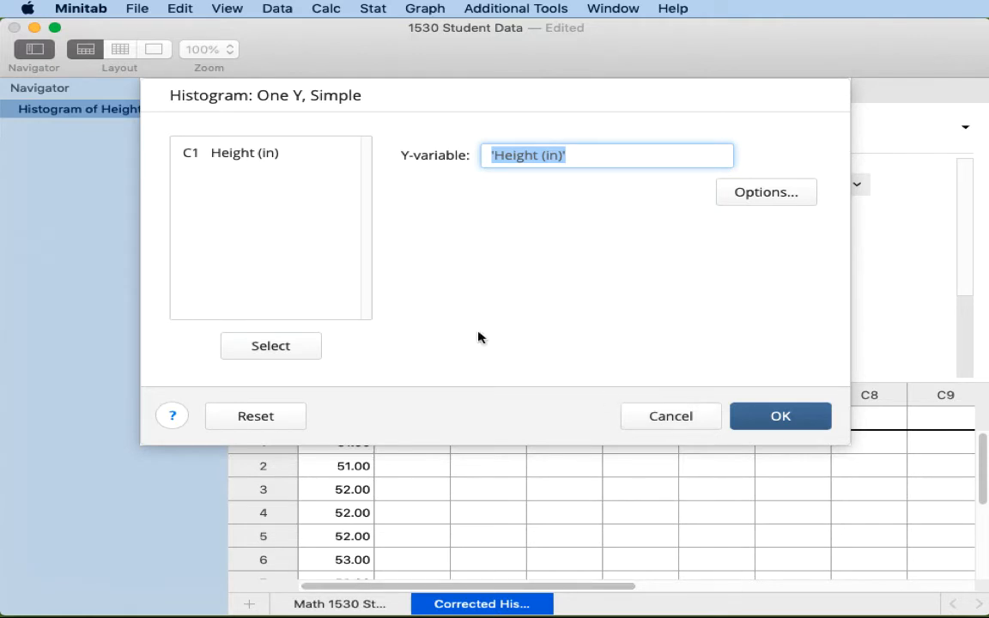
click(781, 417)
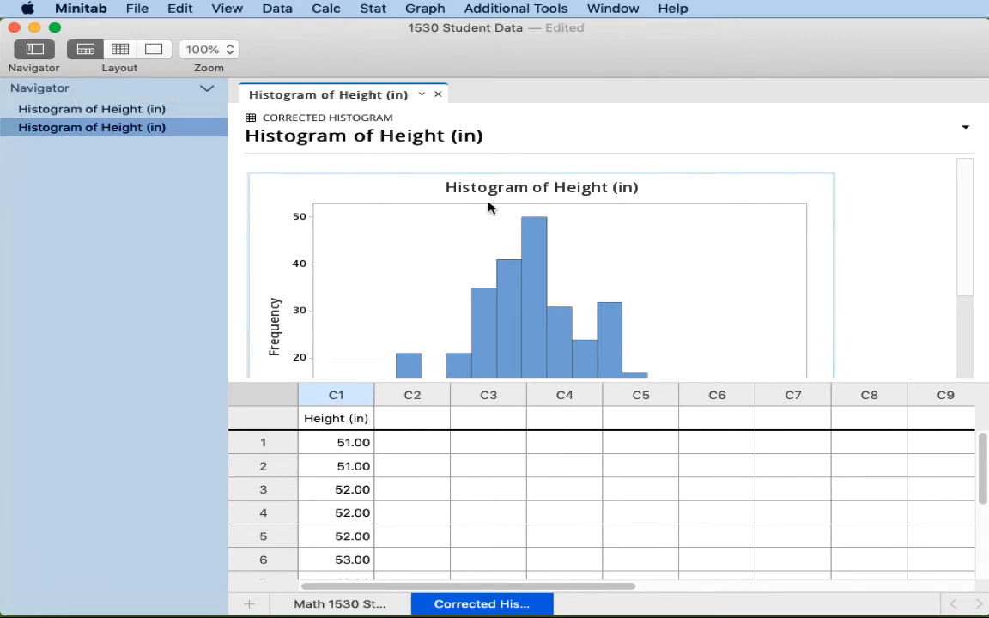
click(603, 191)
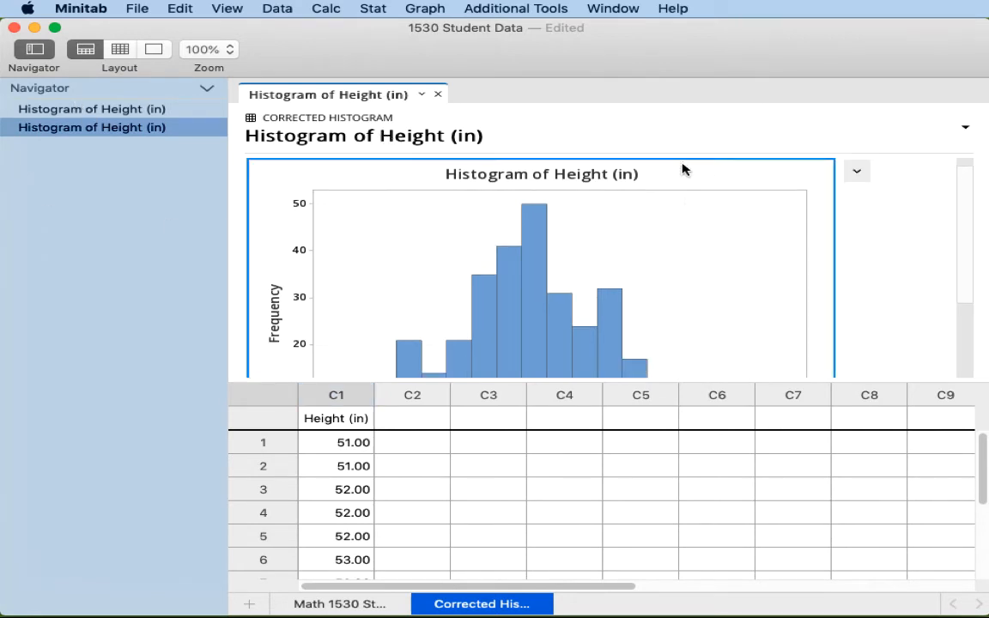
Rename the new histogram's output entry as Corrected Histogram of Height (in).
click(182, 129)
click(182, 129)
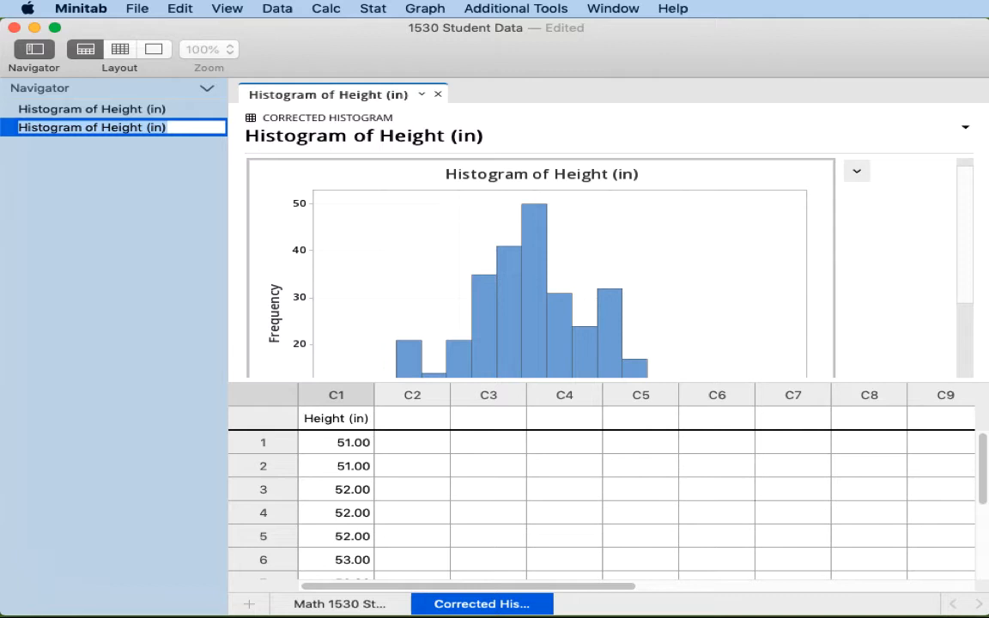
click(99, 127)
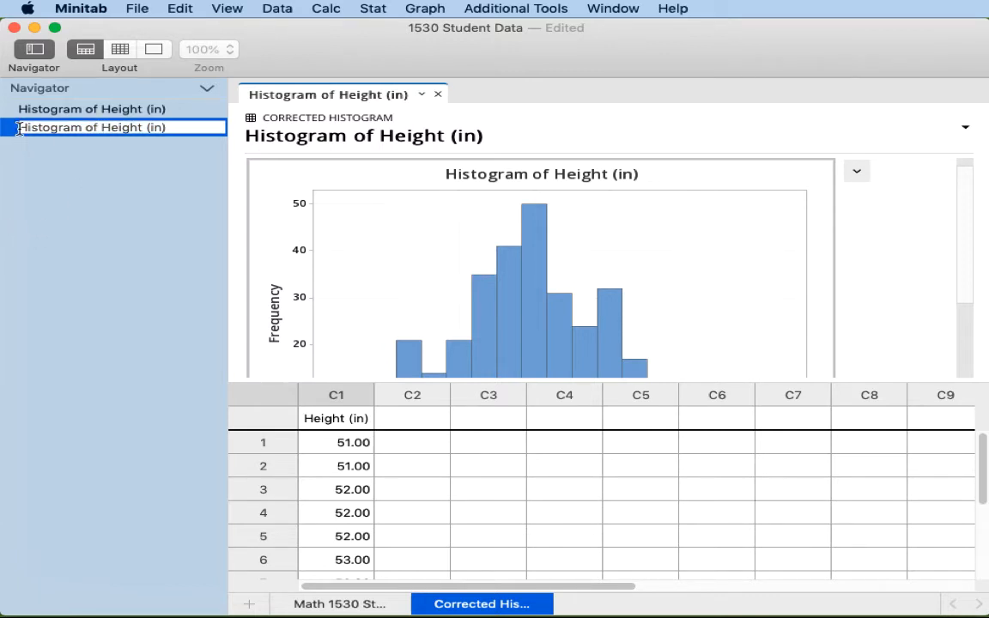
text(Correct)
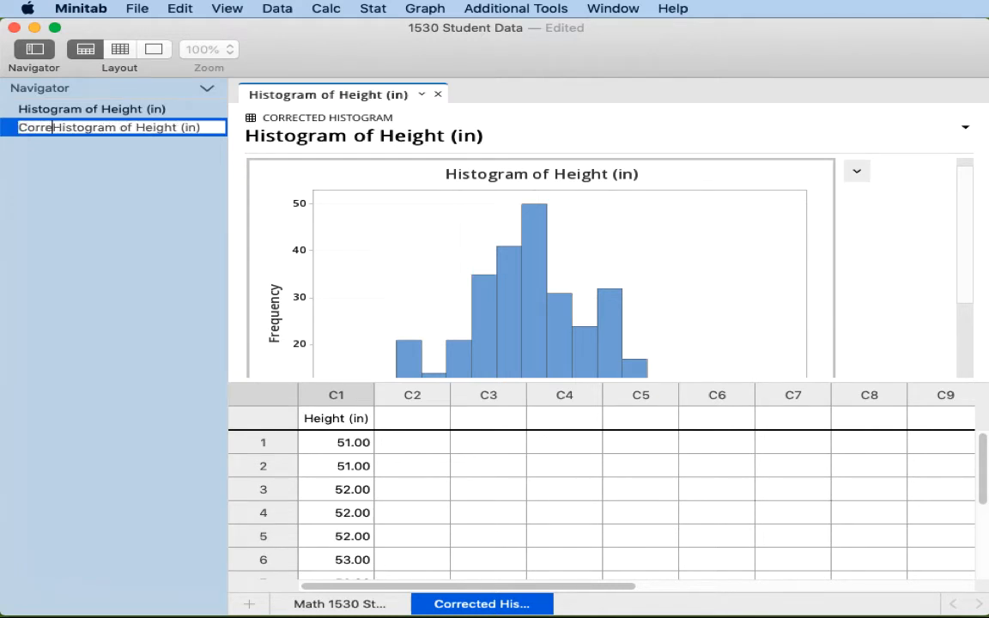
text(ed)
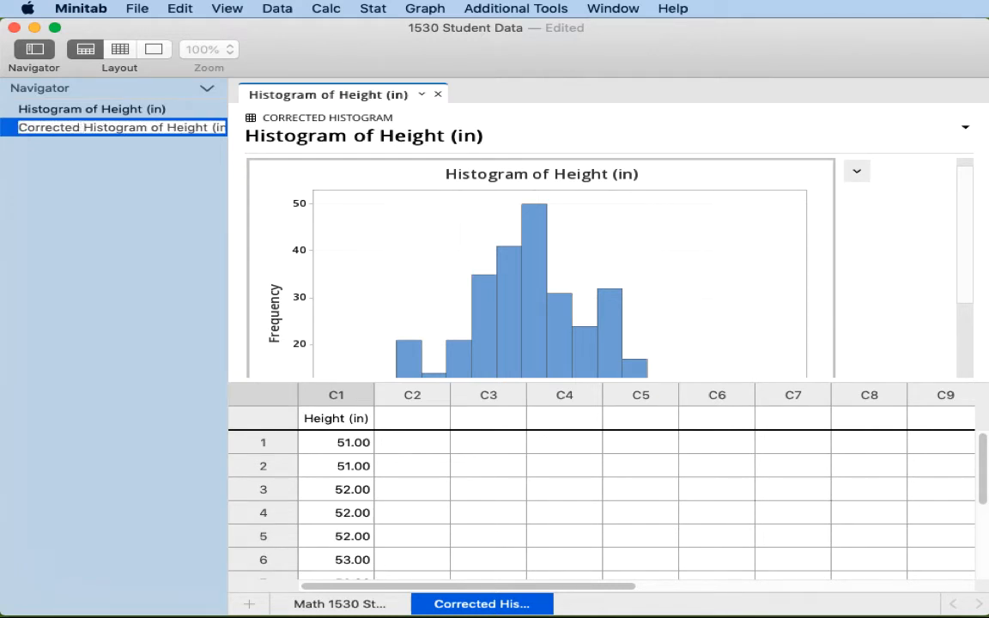
click(305, 177)
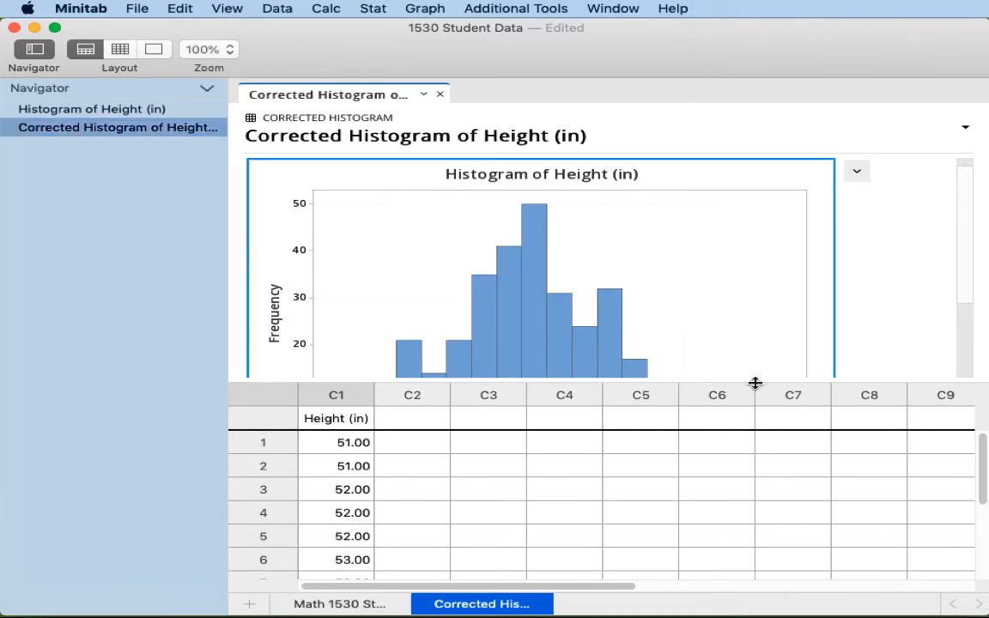
Enlarge the output area to show the whole corrected histogram and copy the graph as a picture.
drag(755, 382, 749, 500)
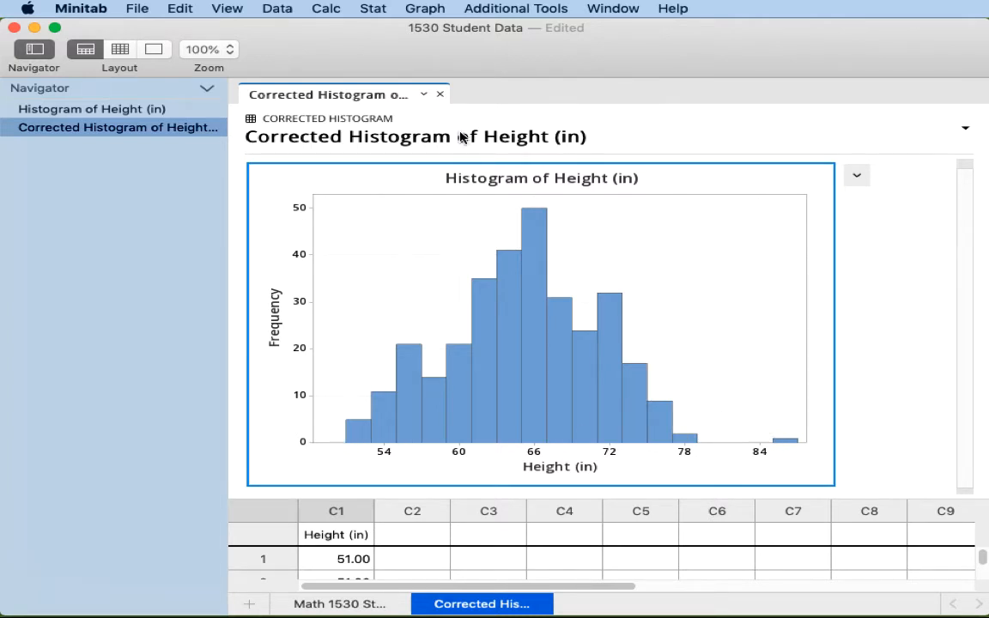
click(858, 178)
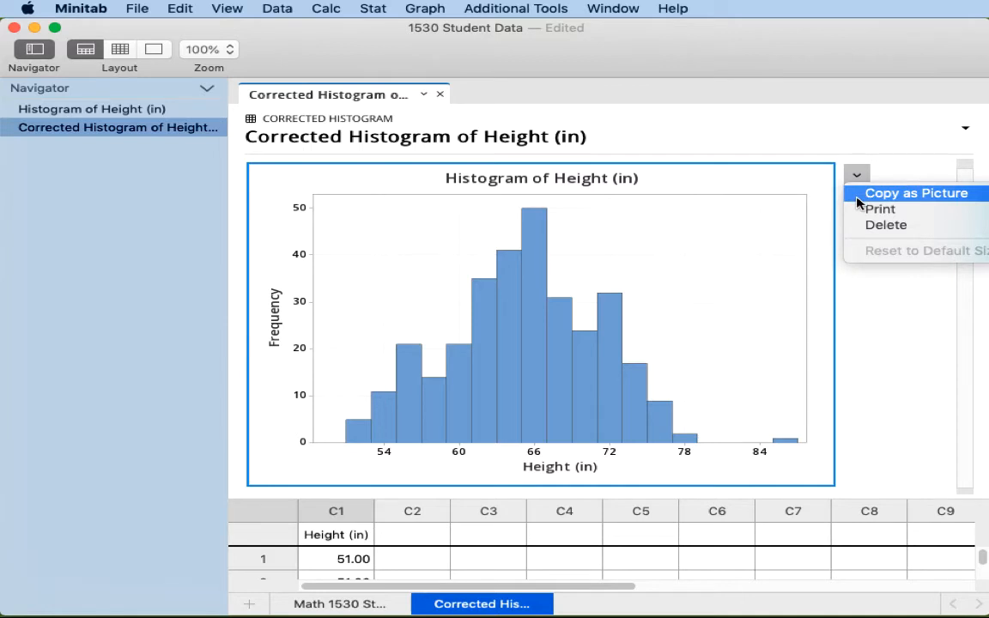
click(858, 197)
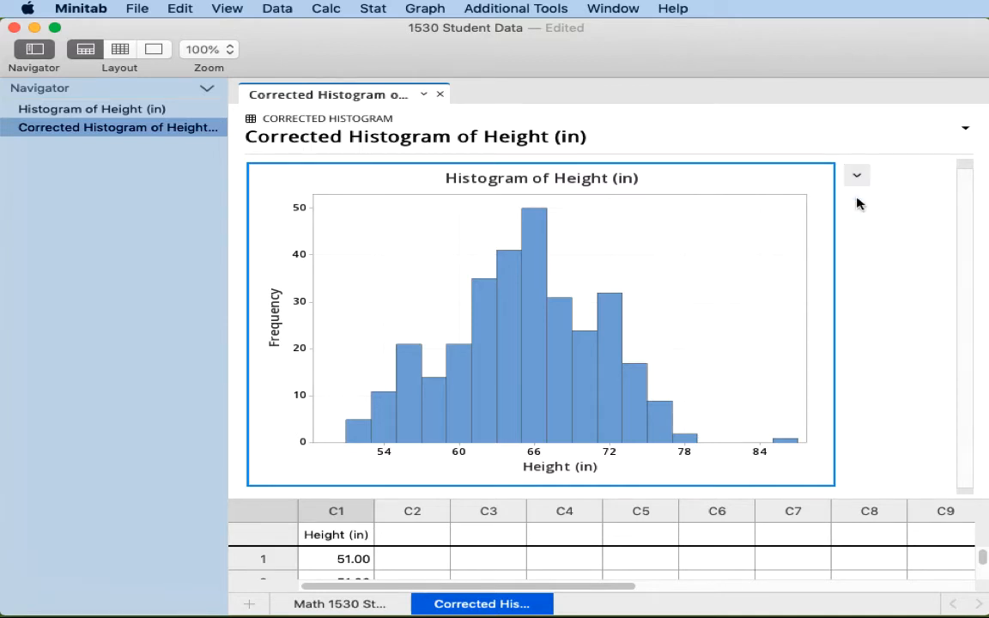
Switch to Word, paste the corrected histogram under item 2a and shrink it proportionally to about 4.6 inches wide.
key(super+Tab)
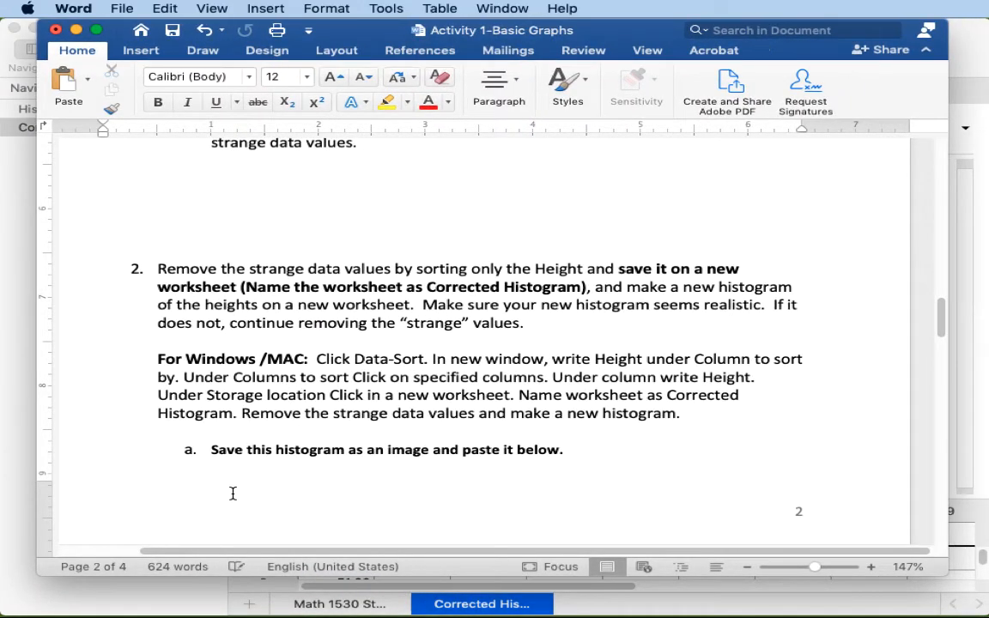
scroll(474, 458, down, 2)
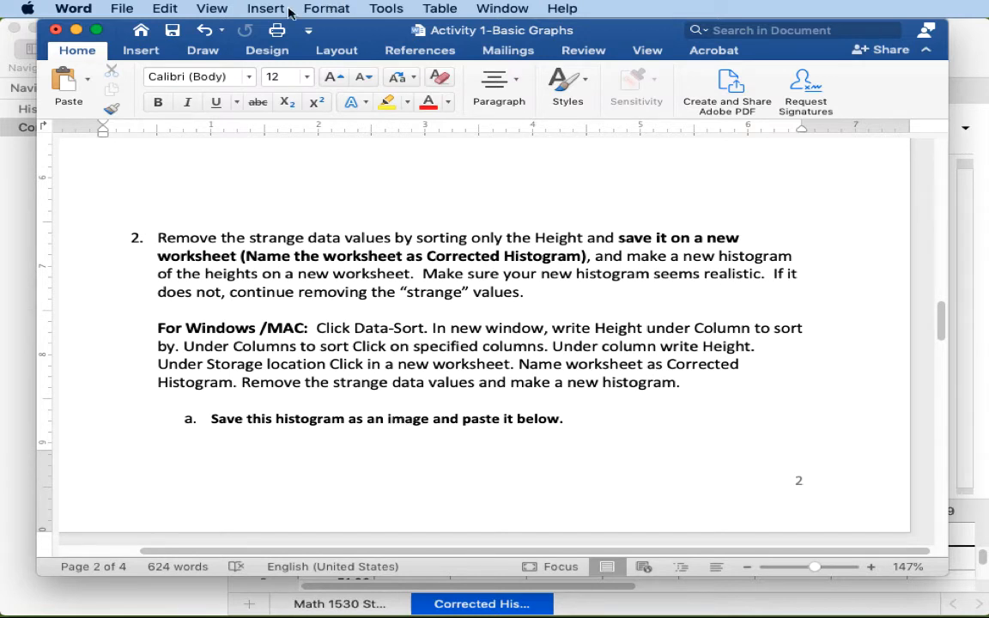
click(165, 9)
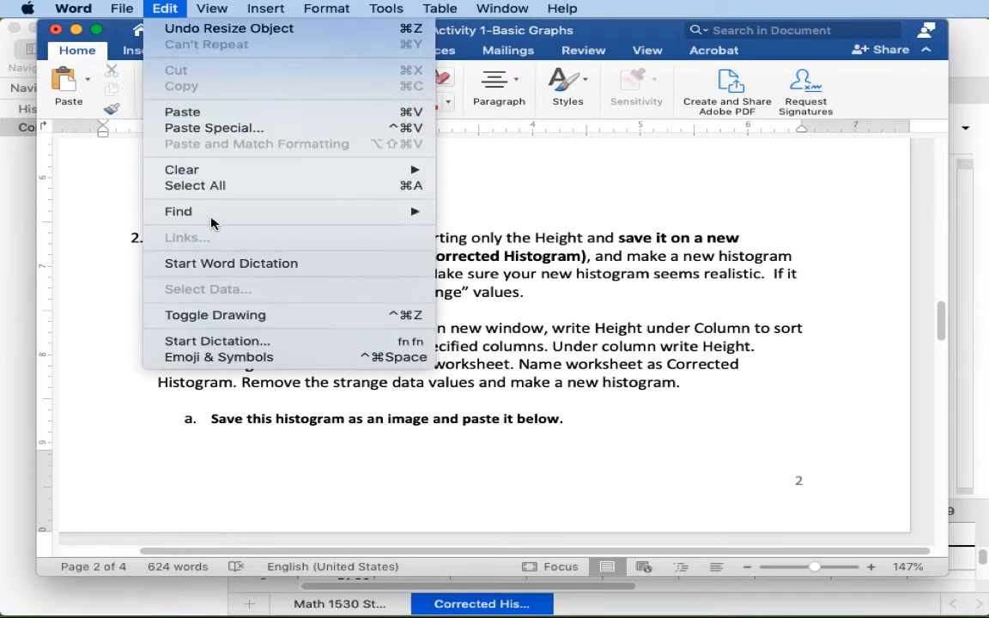
click(233, 117)
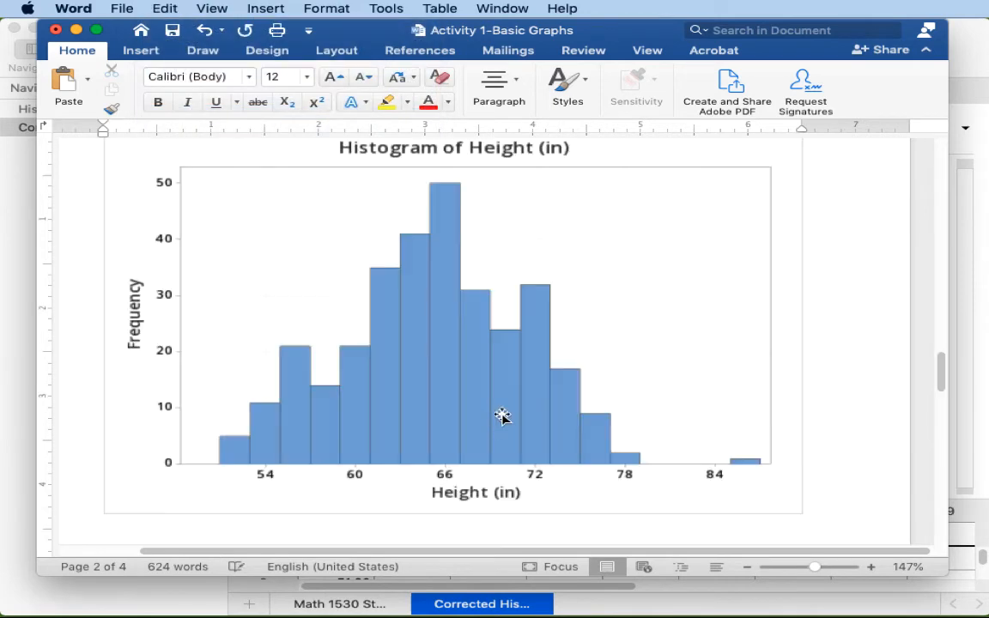
click(682, 413)
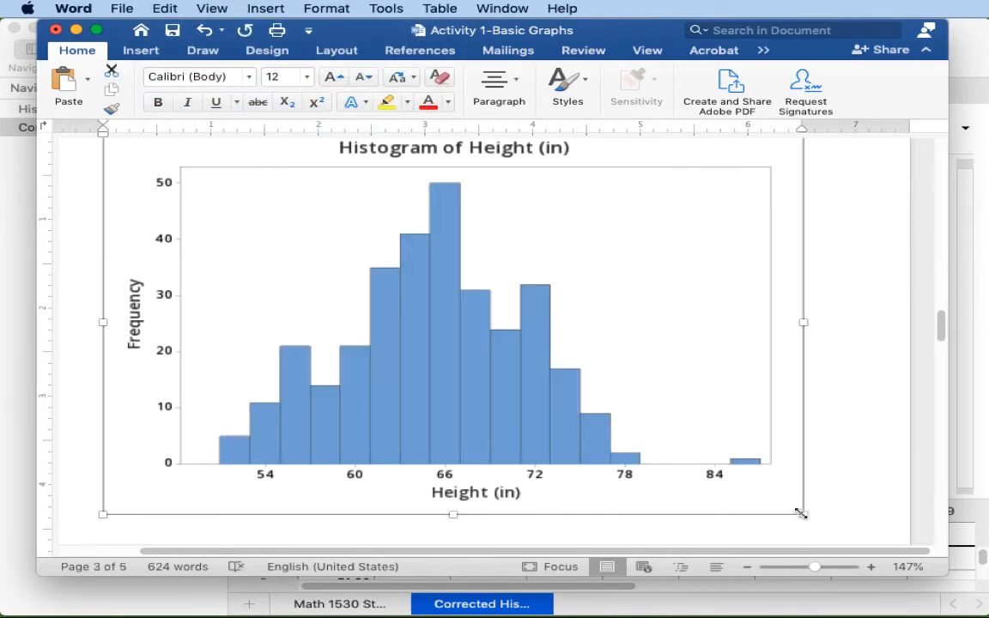
drag(801, 514, 599, 392)
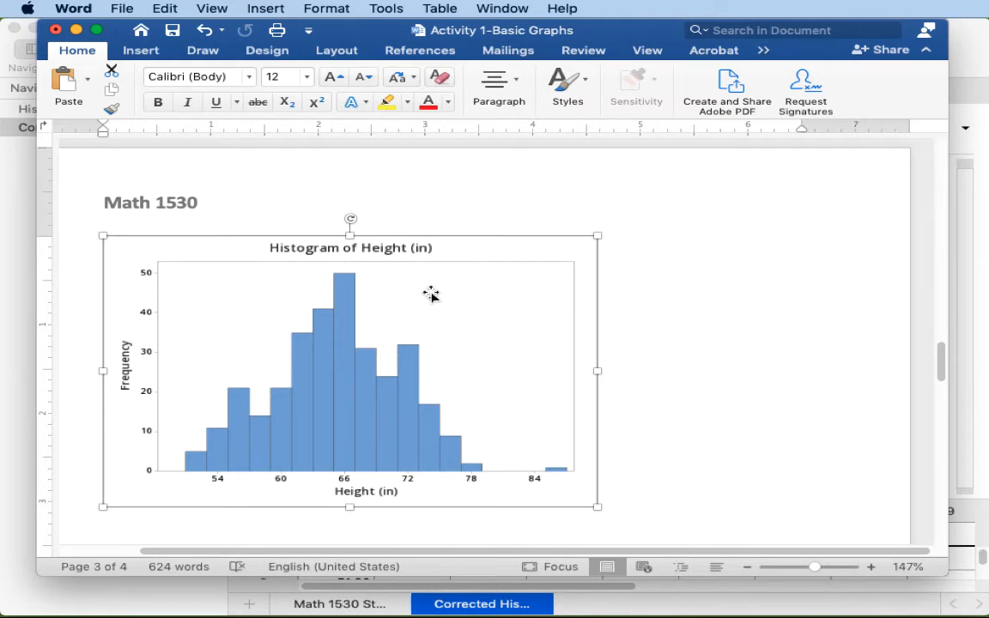
Read dotplot items 3 and 4, return to Minitab and create a Multiple Y's Simple dotplot of Height (in).
scroll(667, 332, down, 6)
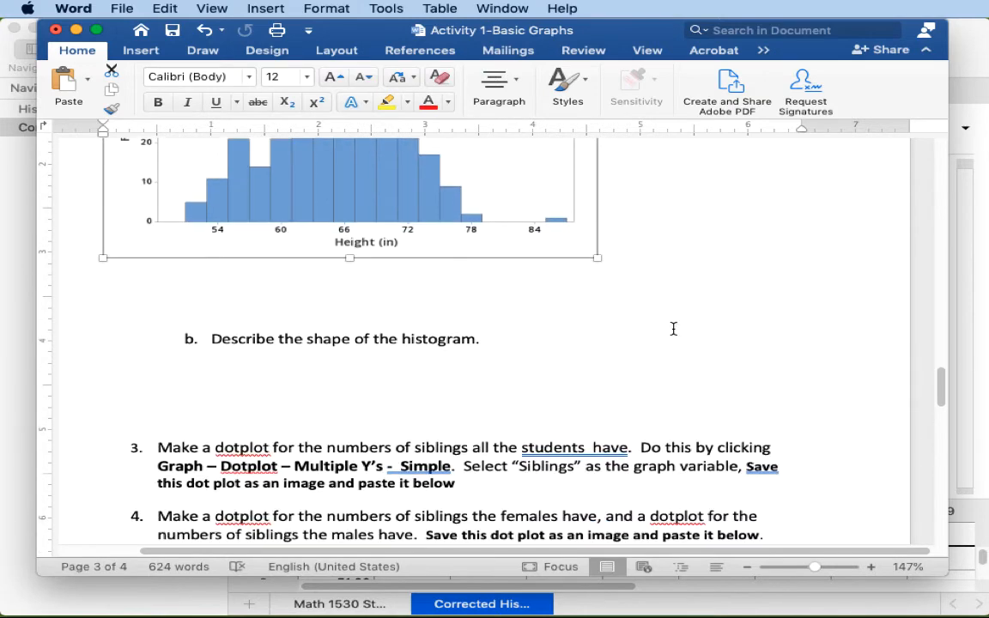
scroll(558, 362, down, 6)
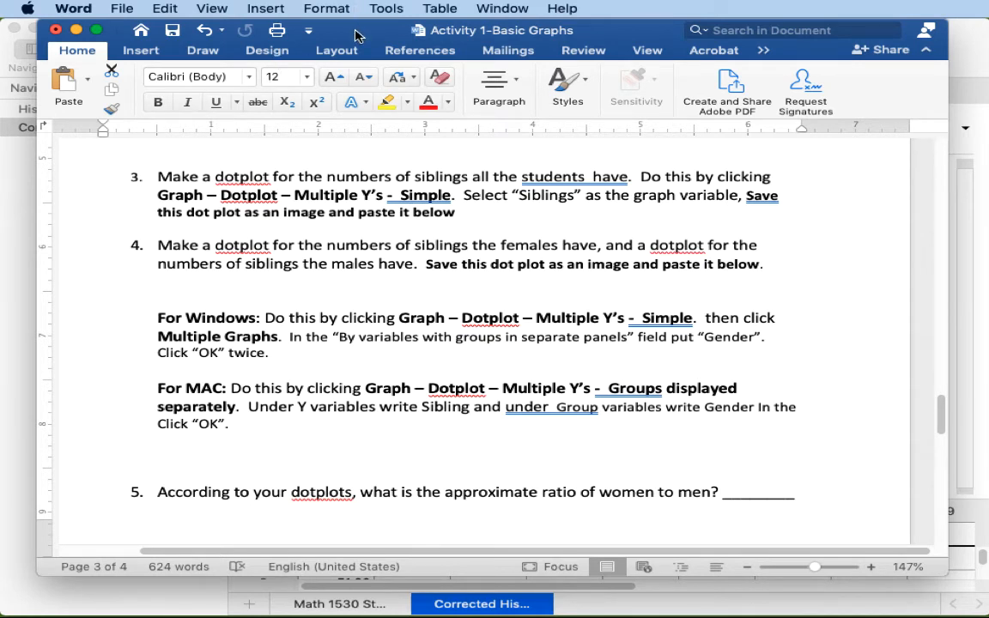
drag(354, 38, 988, 40)
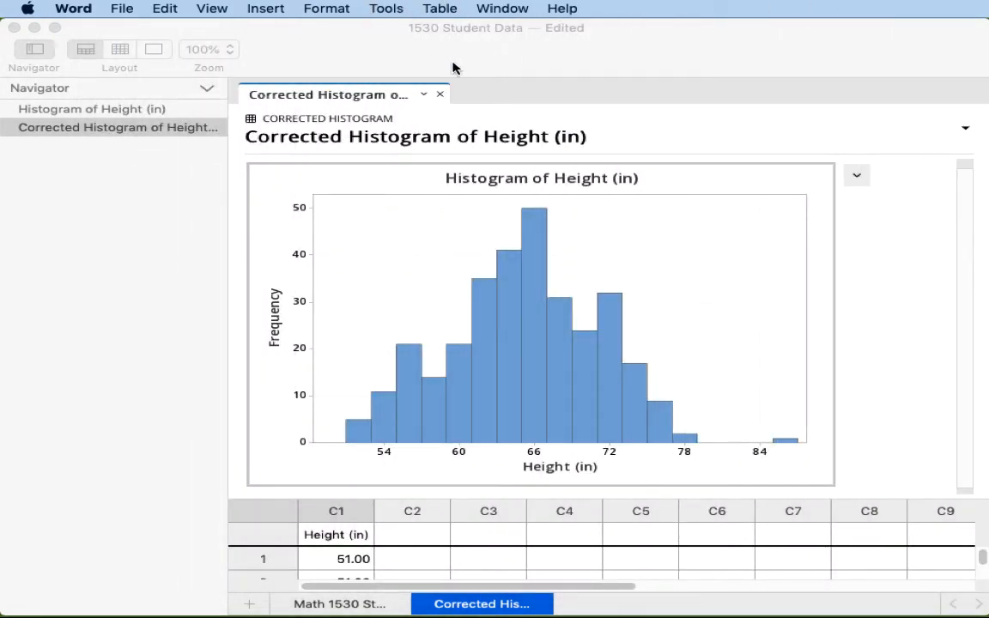
click(527, 58)
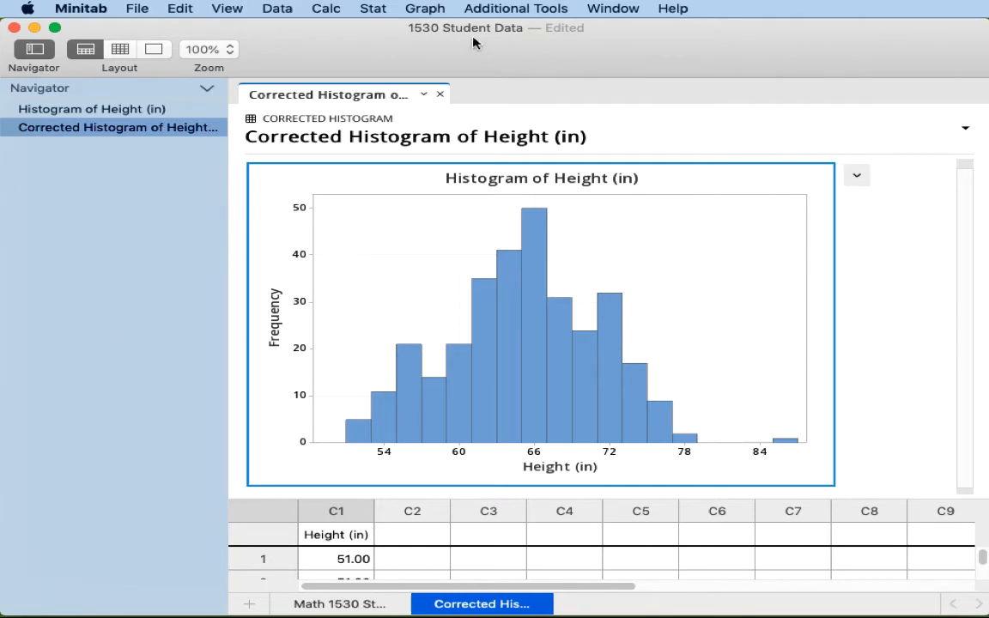
click(426, 9)
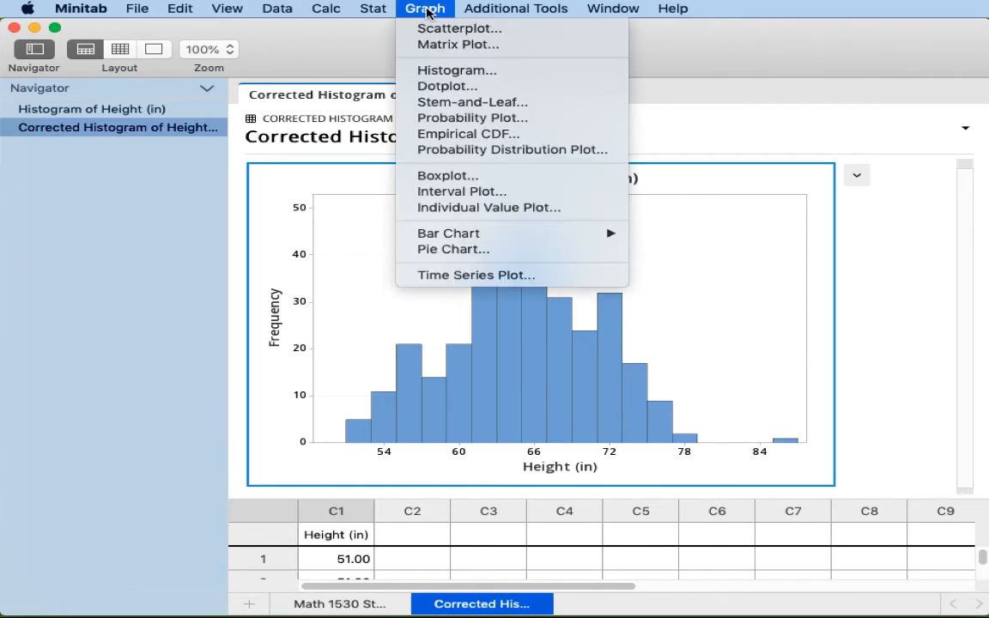
click(443, 86)
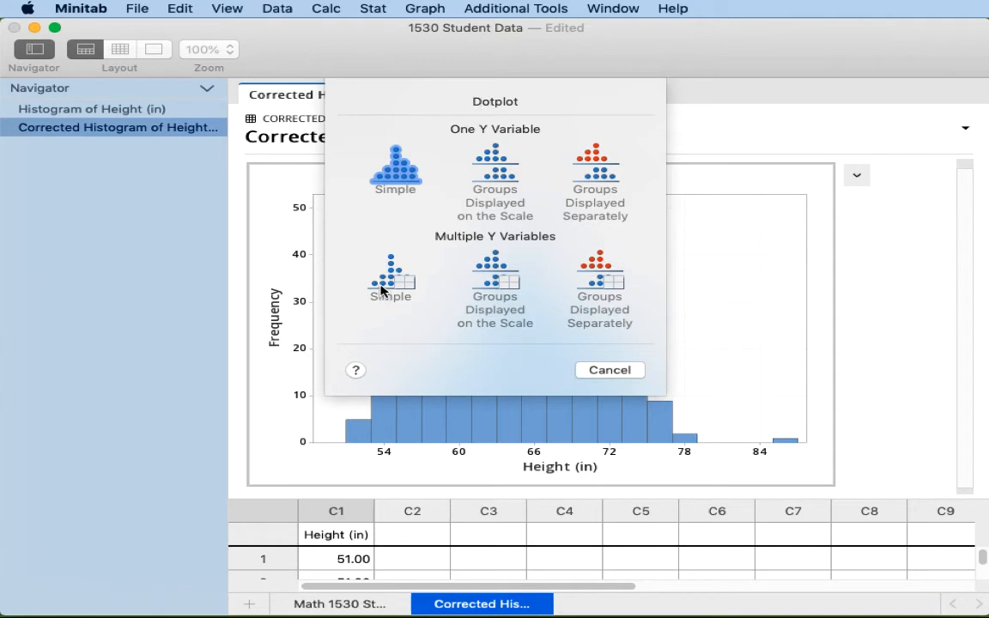
click(385, 287)
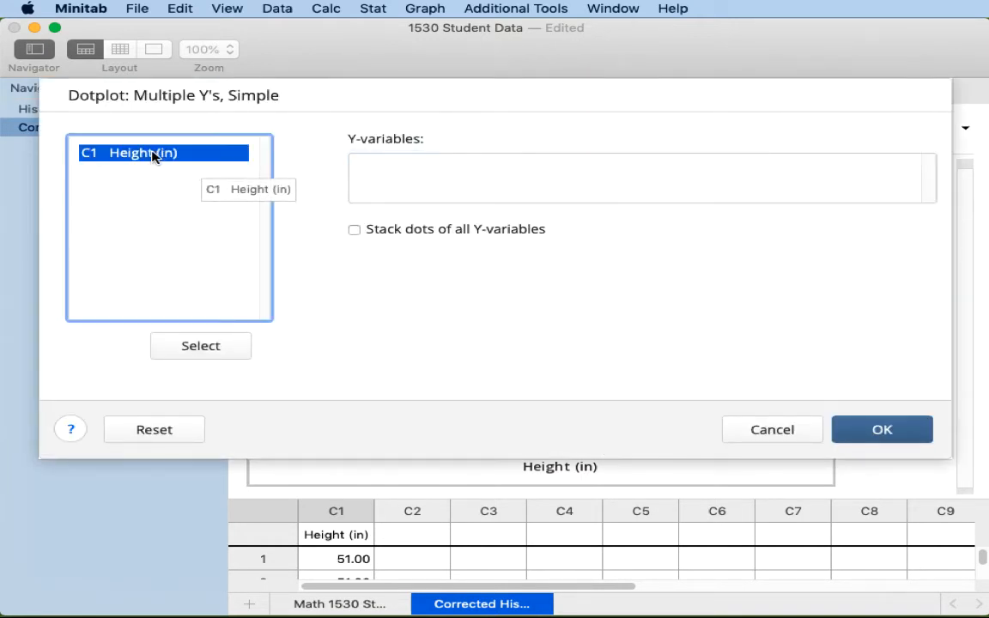
double_click(154, 156)
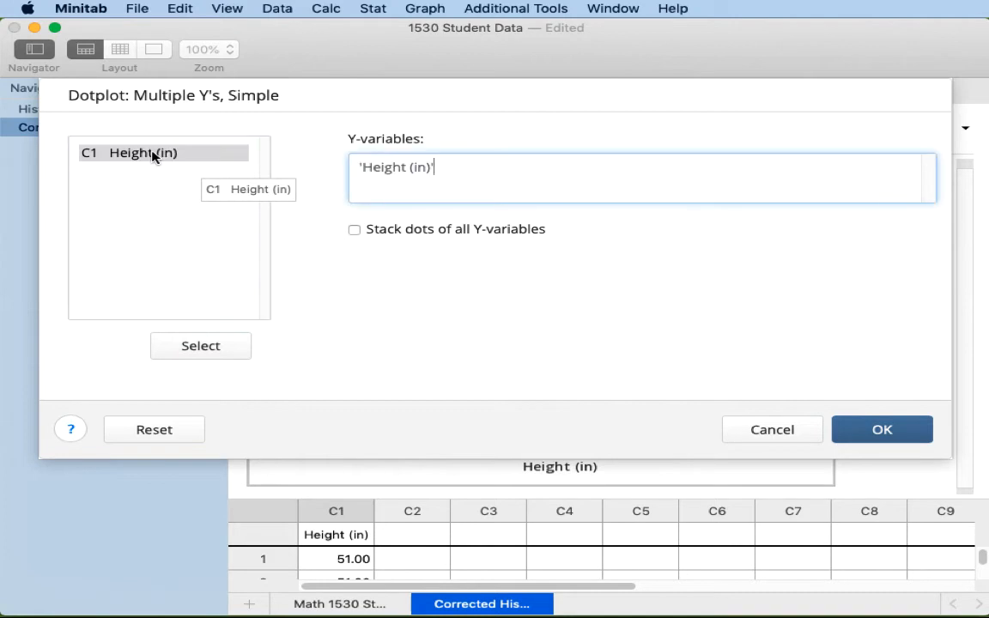
click(872, 433)
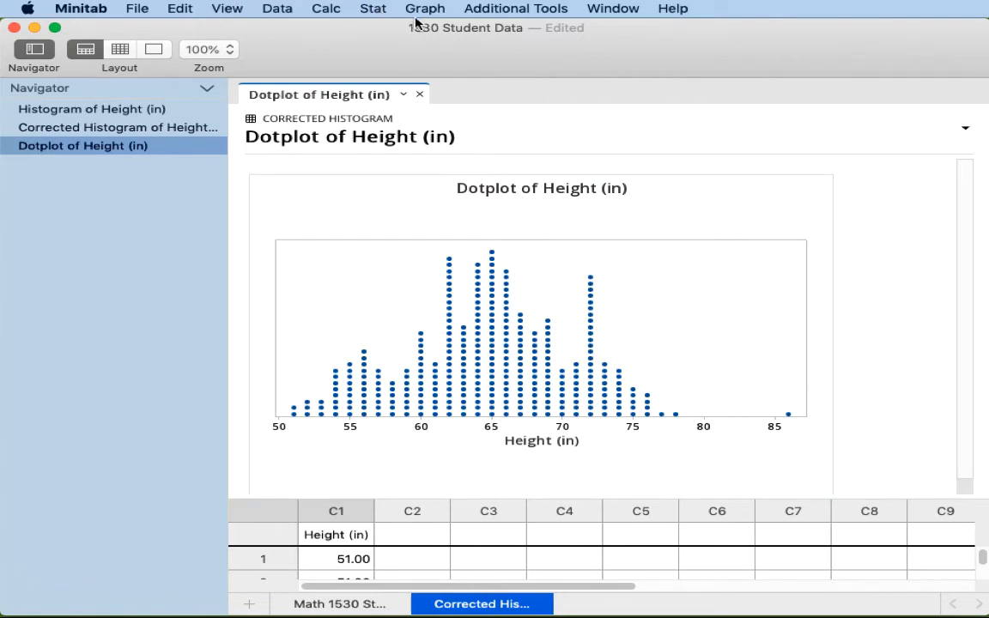
Recheck the sibling dotplot instructions in Word, return to Minitab and open the Math 1530 Student Data Set worksheet in an enlarged data area.
double_click(464, 605)
drag(988, 70, 426, 26)
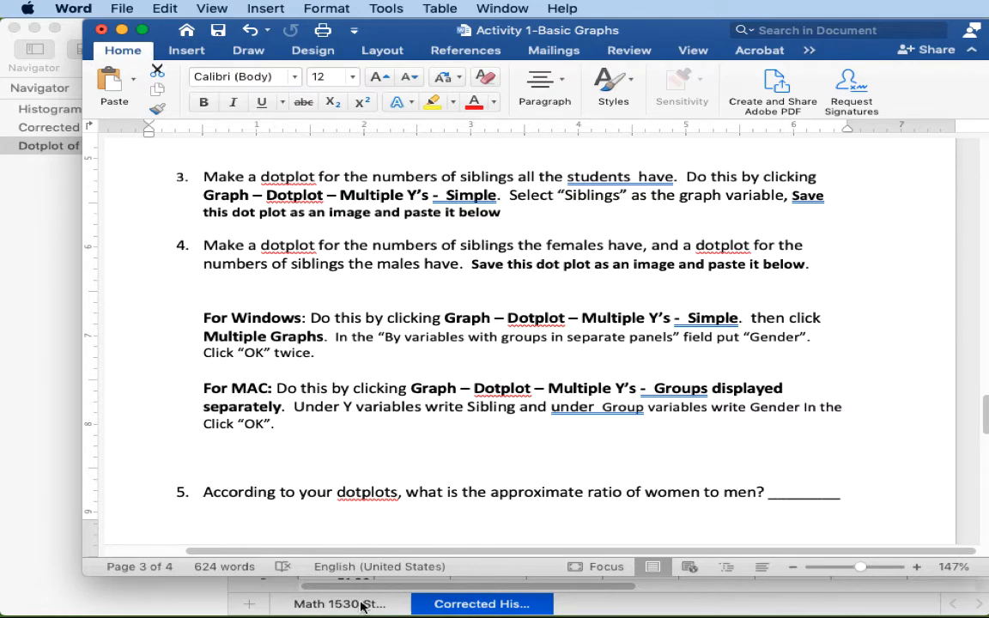
drag(352, 30, 988, 34)
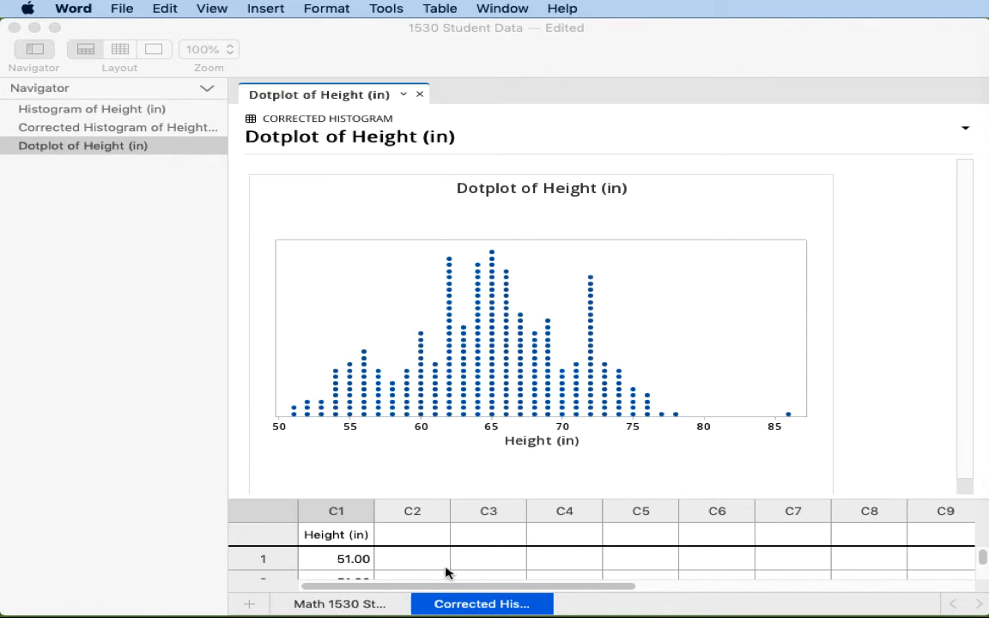
click(427, 499)
drag(428, 499, 416, 400)
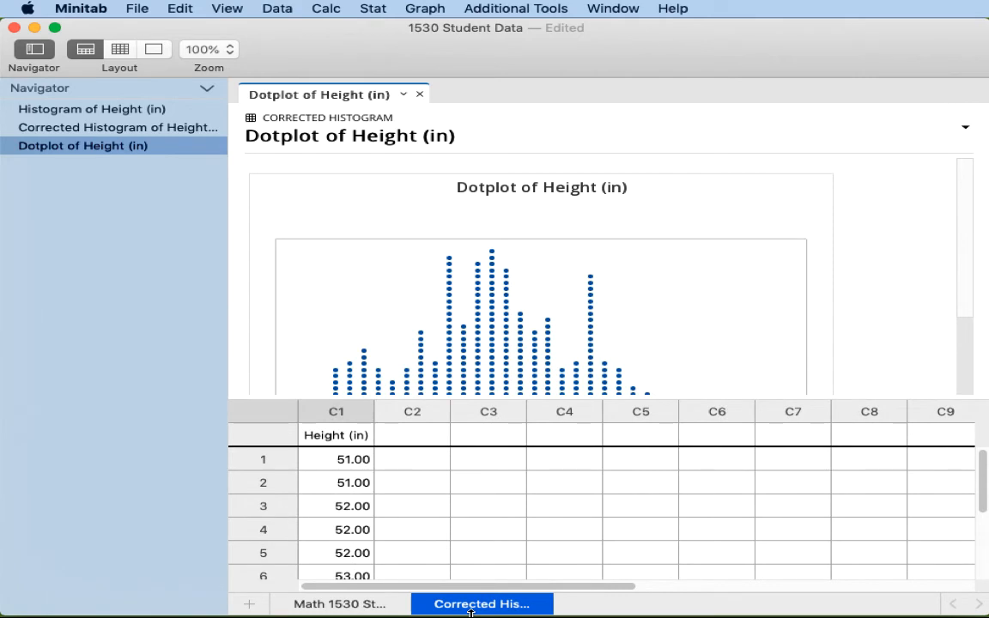
click(342, 605)
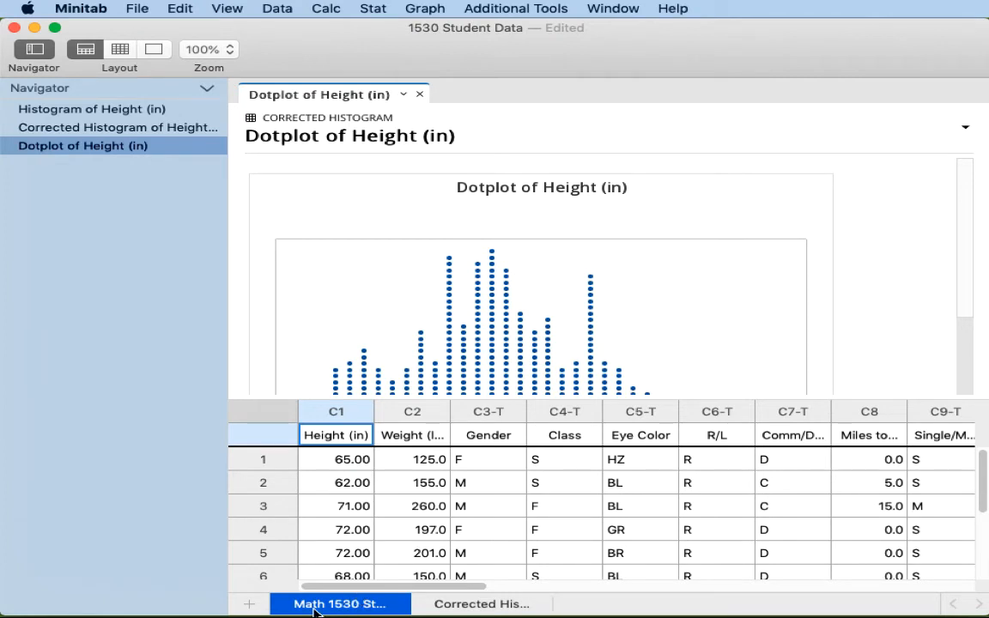
double_click(314, 607)
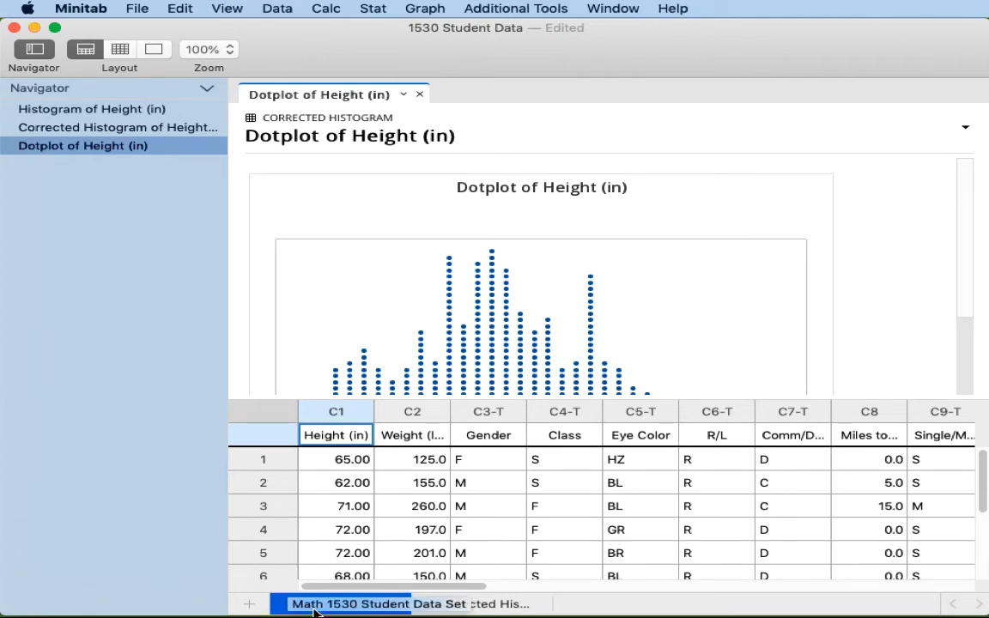
Create a Multiple Y's Simple dotplot of Siblings from the student data set, enlarge the output area to show it whole and select the graph.
key(Return)
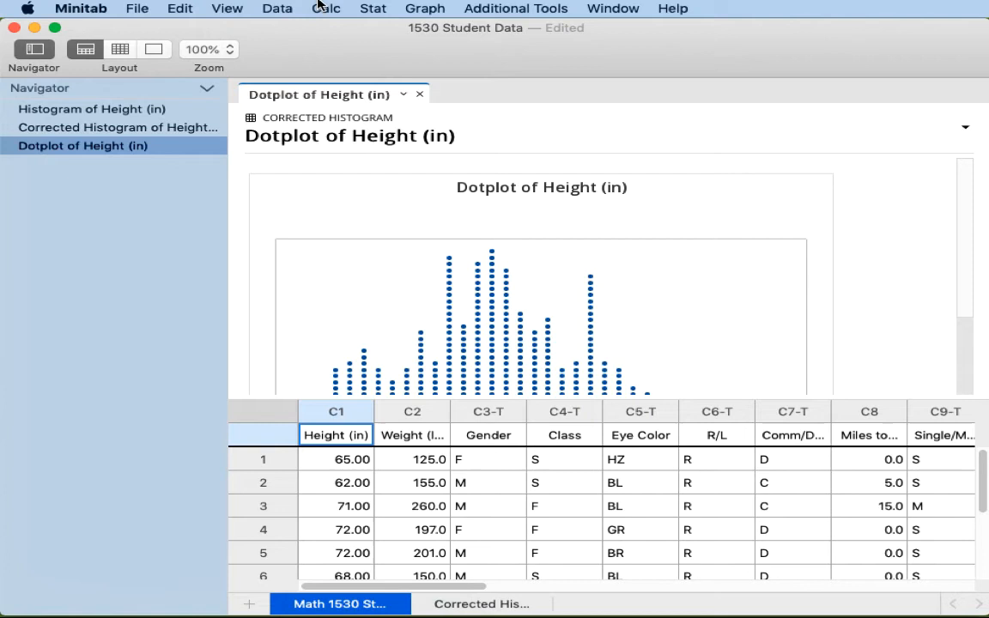
click(421, 8)
click(437, 86)
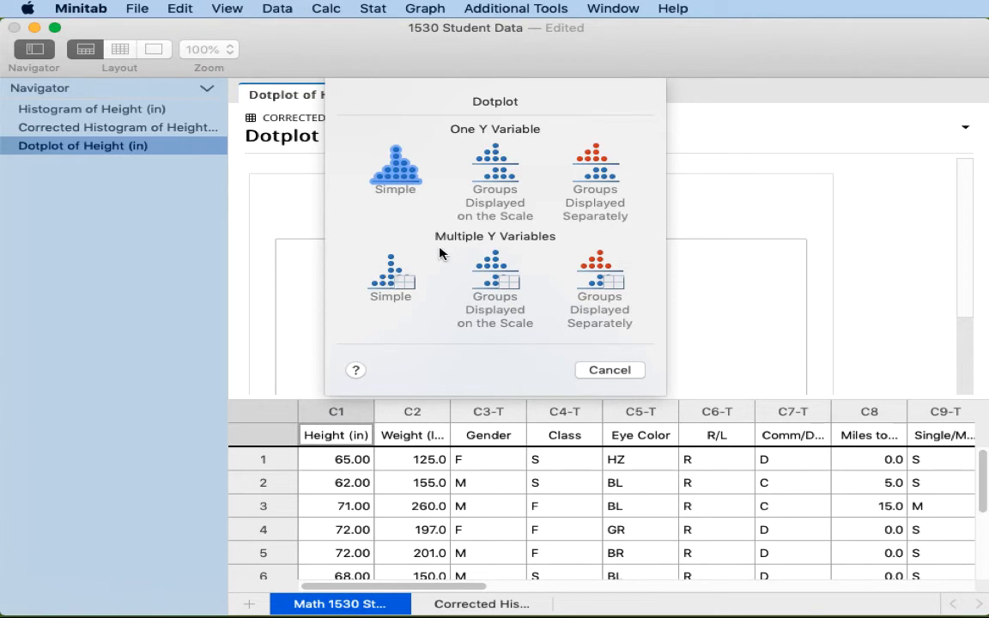
click(379, 280)
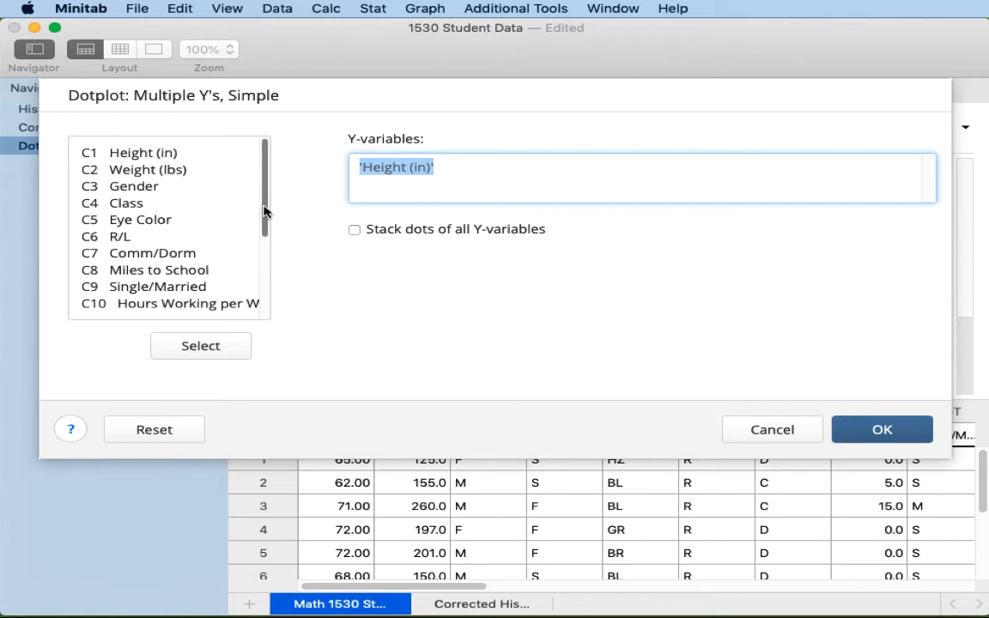
drag(266, 213, 276, 252)
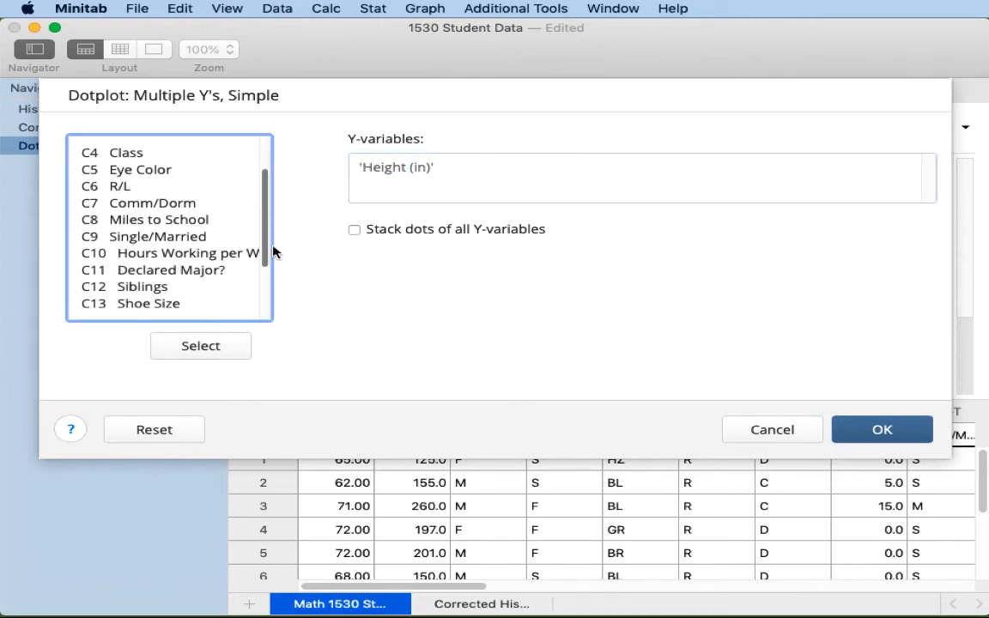
click(167, 290)
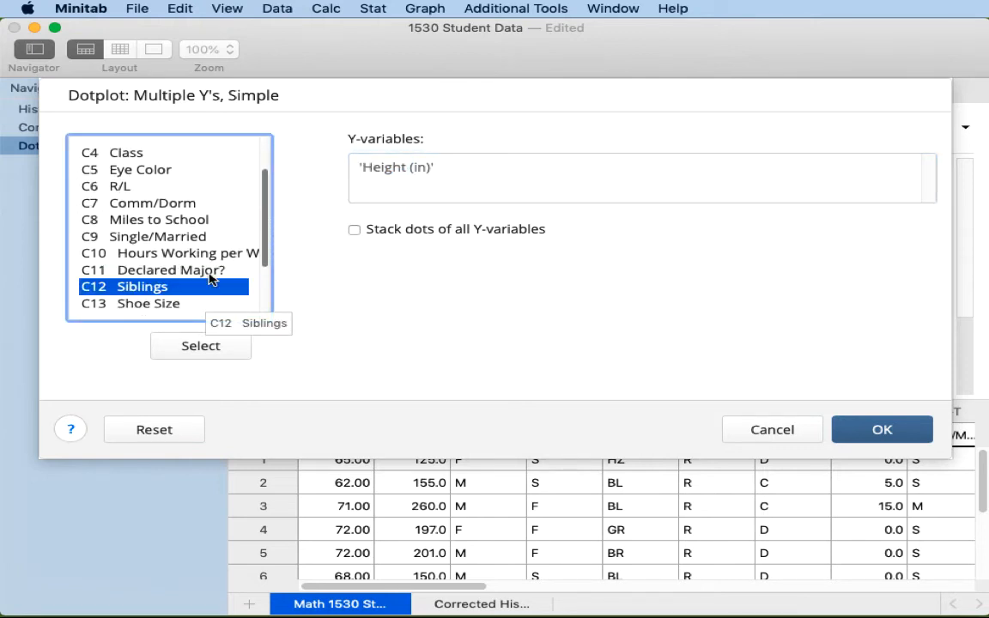
click(395, 177)
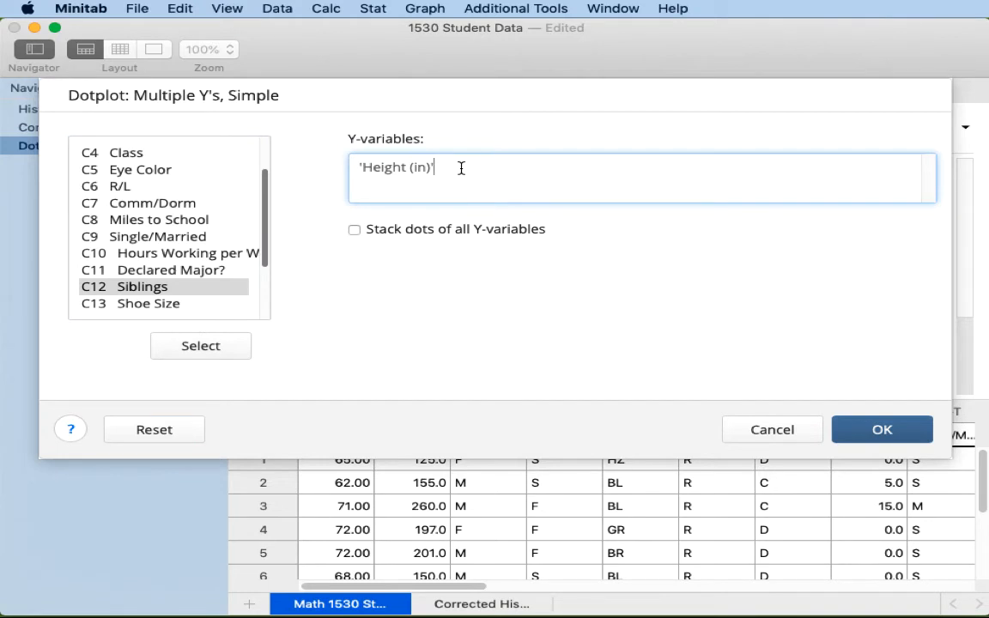
drag(461, 168, 345, 164)
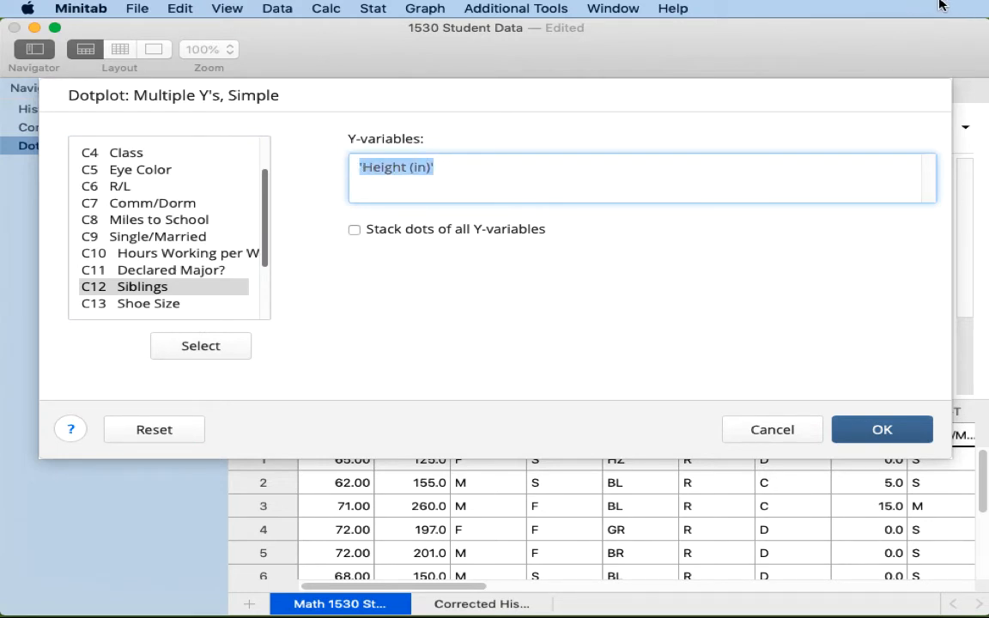
key(BackSpace)
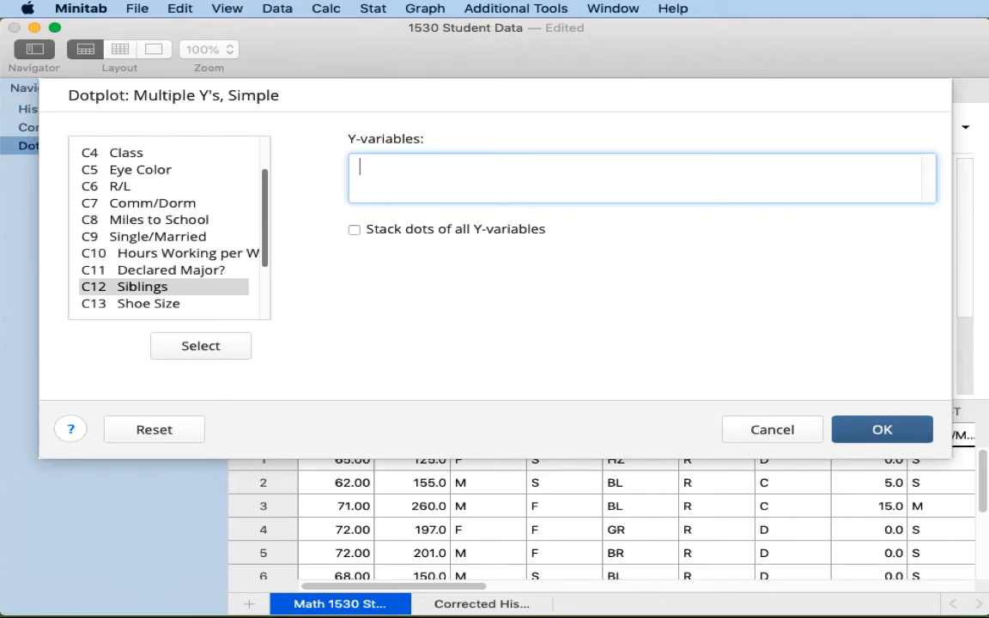
double_click(92, 291)
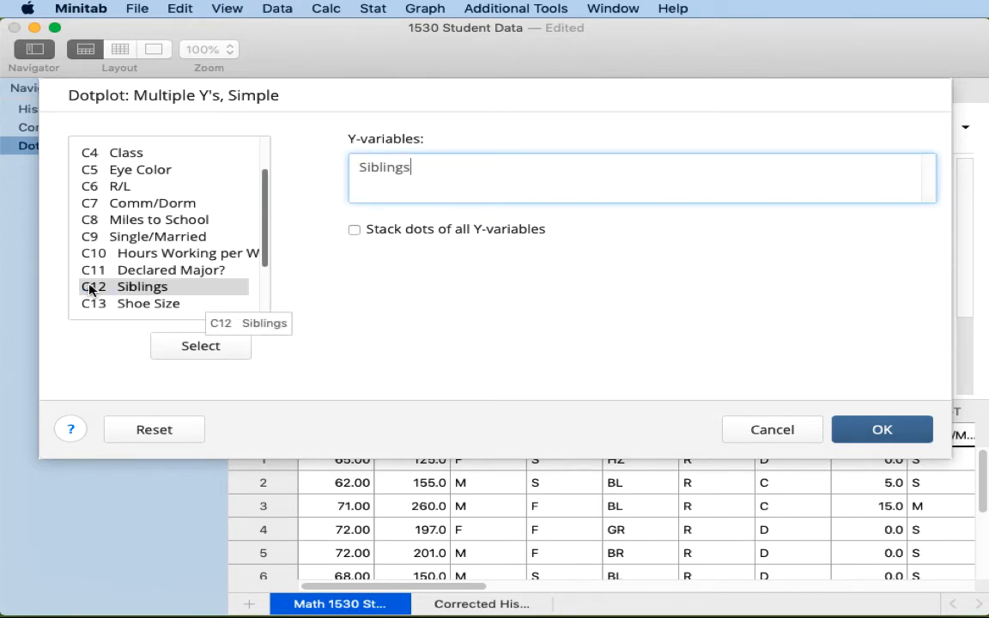
click(887, 432)
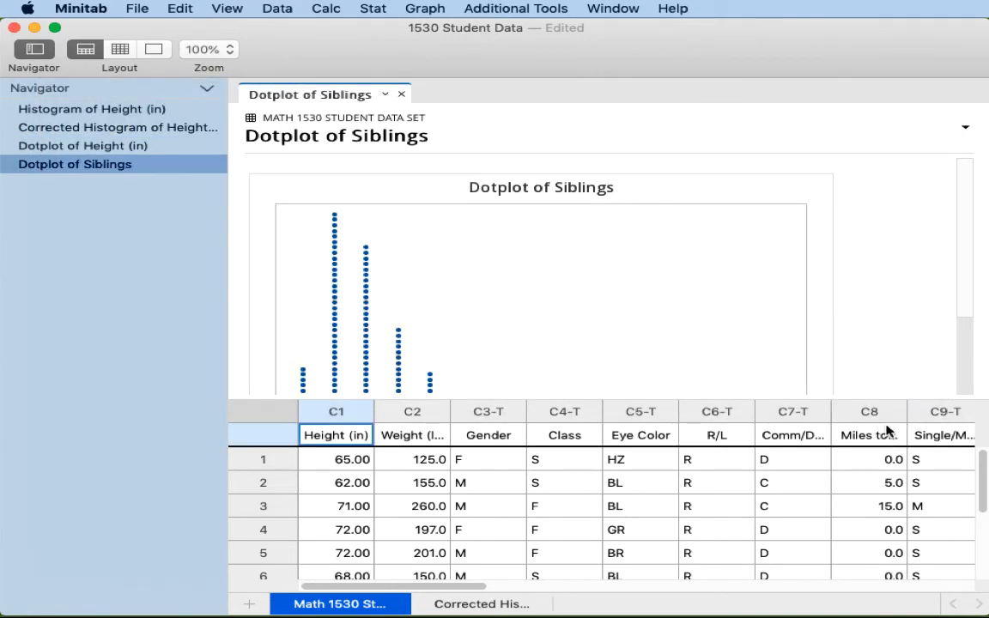
drag(572, 399, 583, 506)
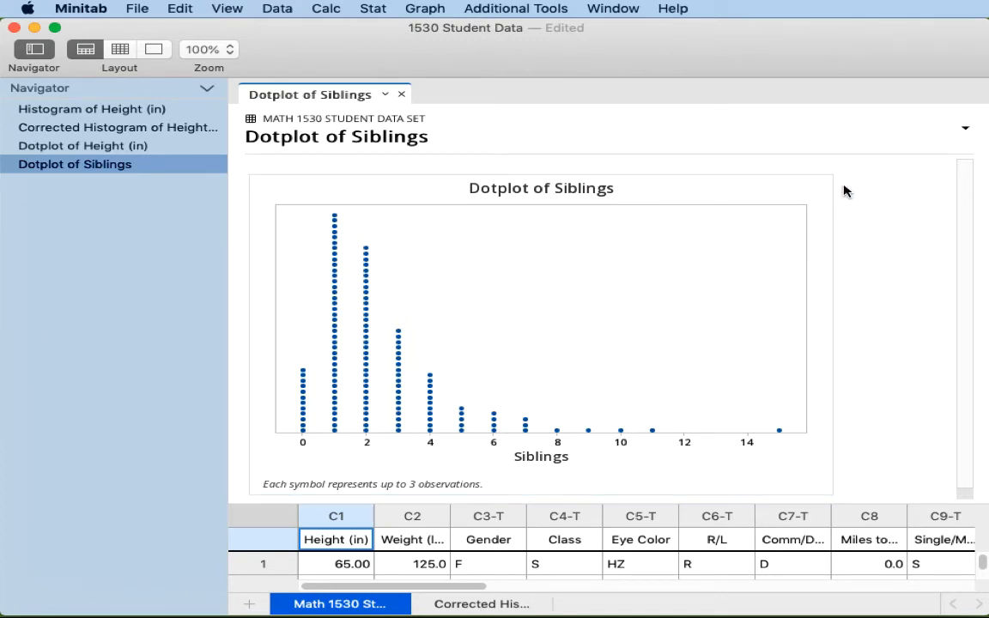
click(822, 196)
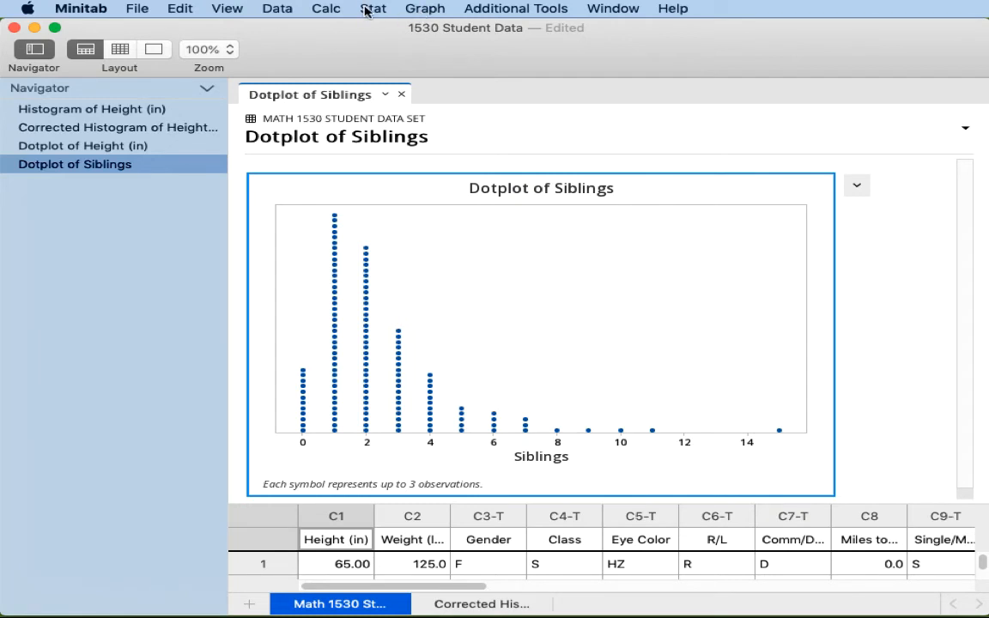
click(421, 11)
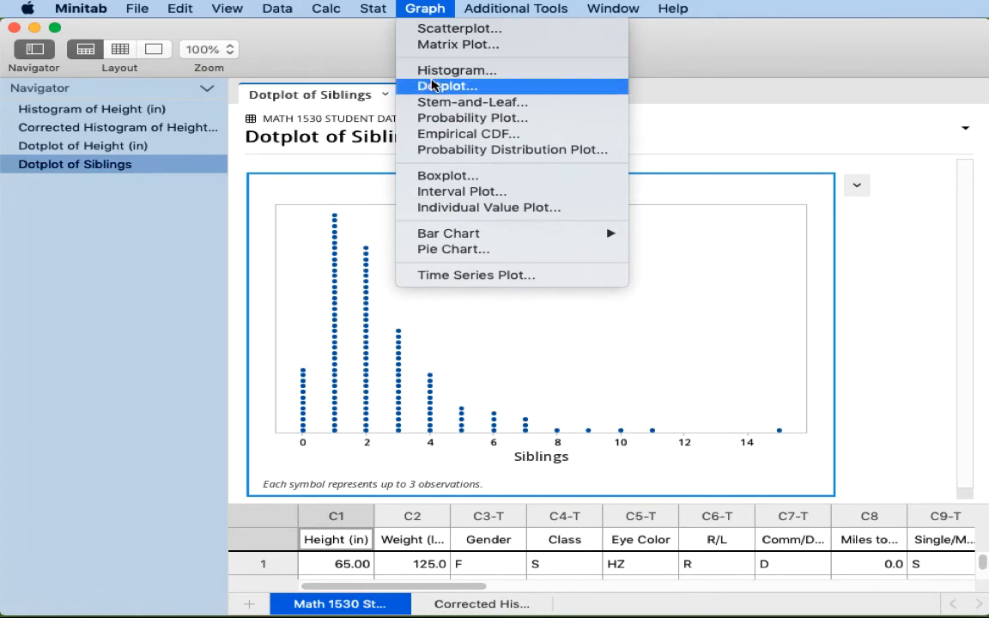
click(434, 86)
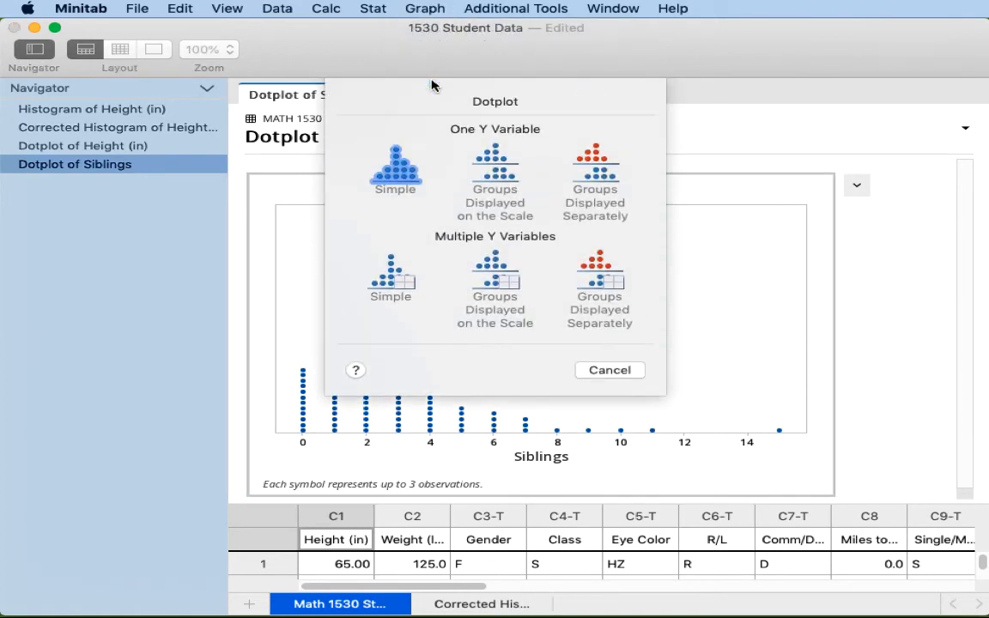
click(390, 277)
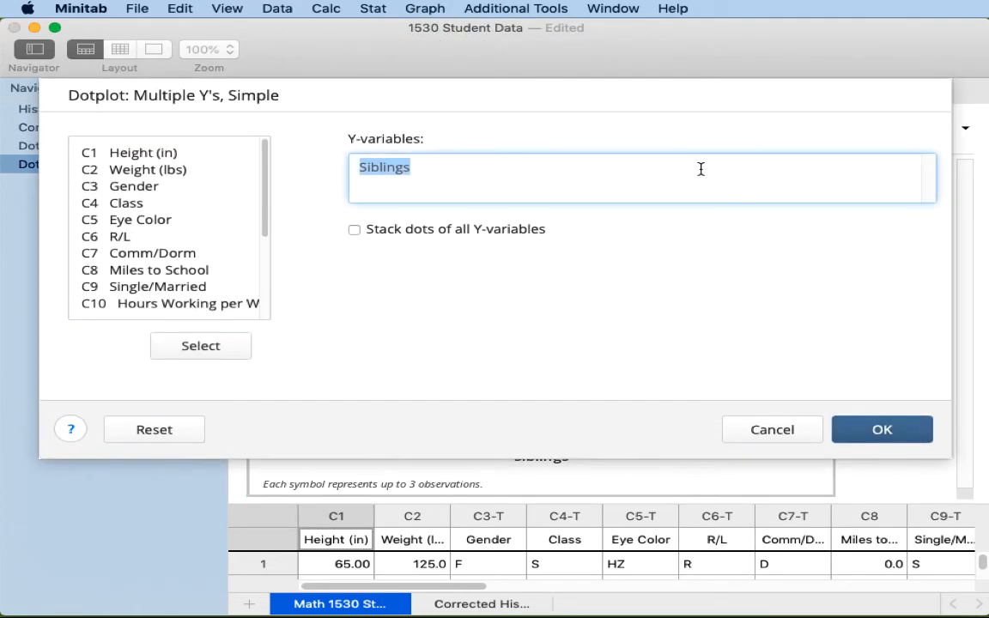
click(789, 432)
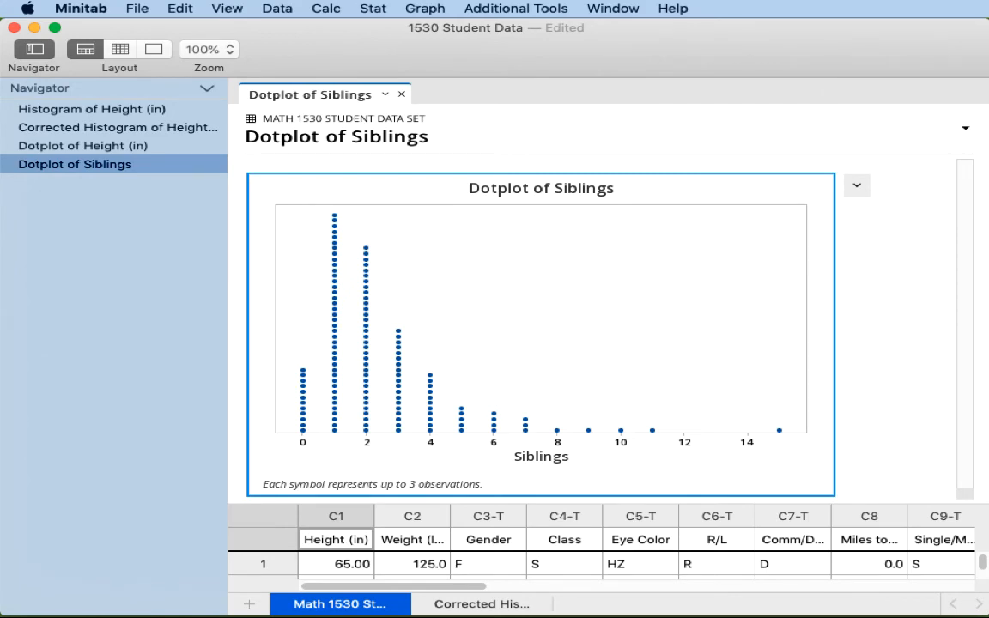
Switch to Word, read item 4's instructions for the female and male sibling dotplots, and return to Minitab.
drag(988, 17, 399, 26)
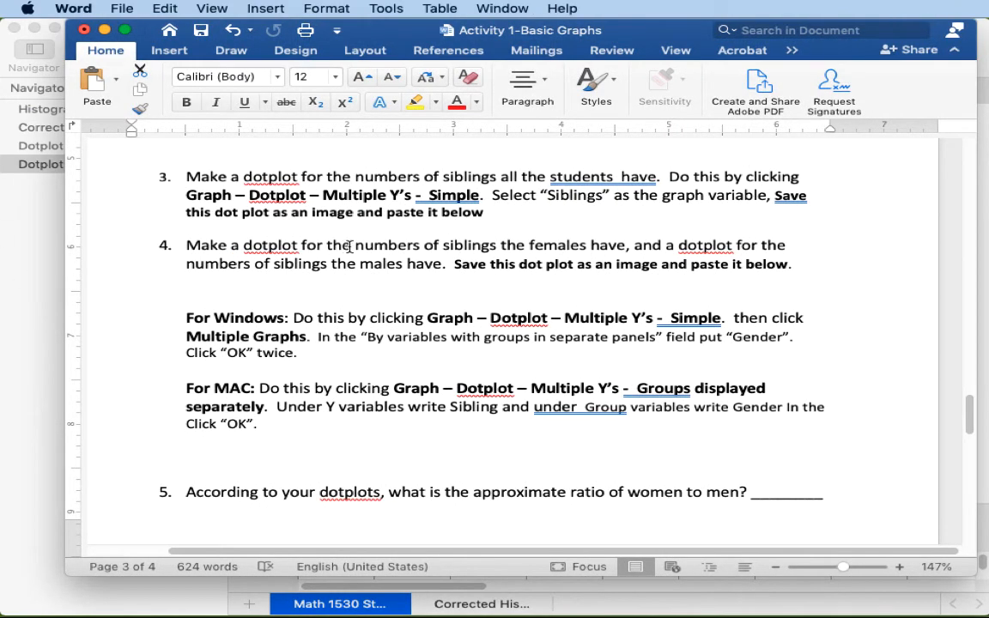
click(527, 247)
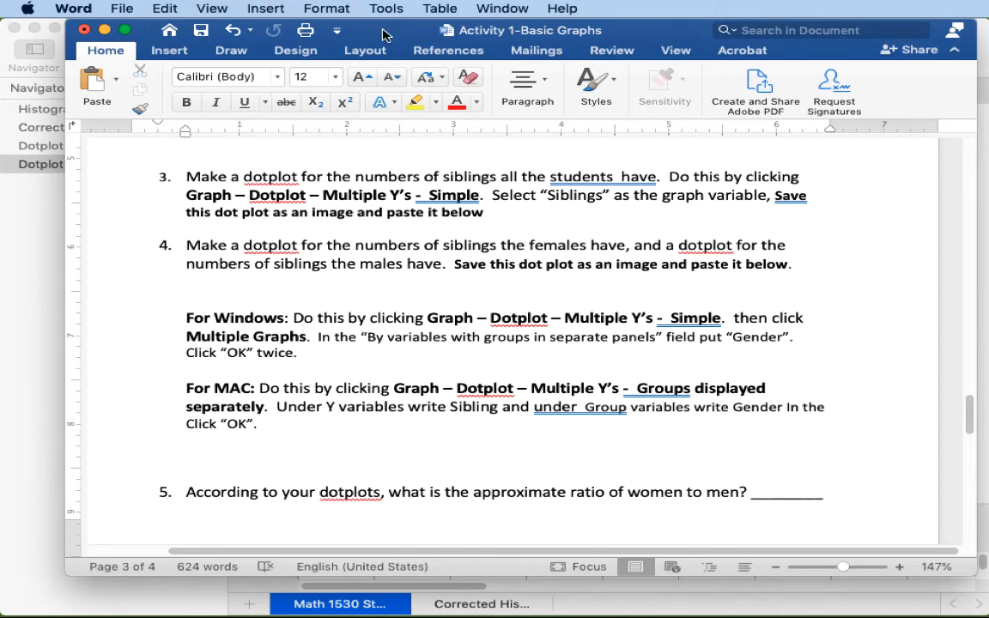
drag(384, 34, 988, 38)
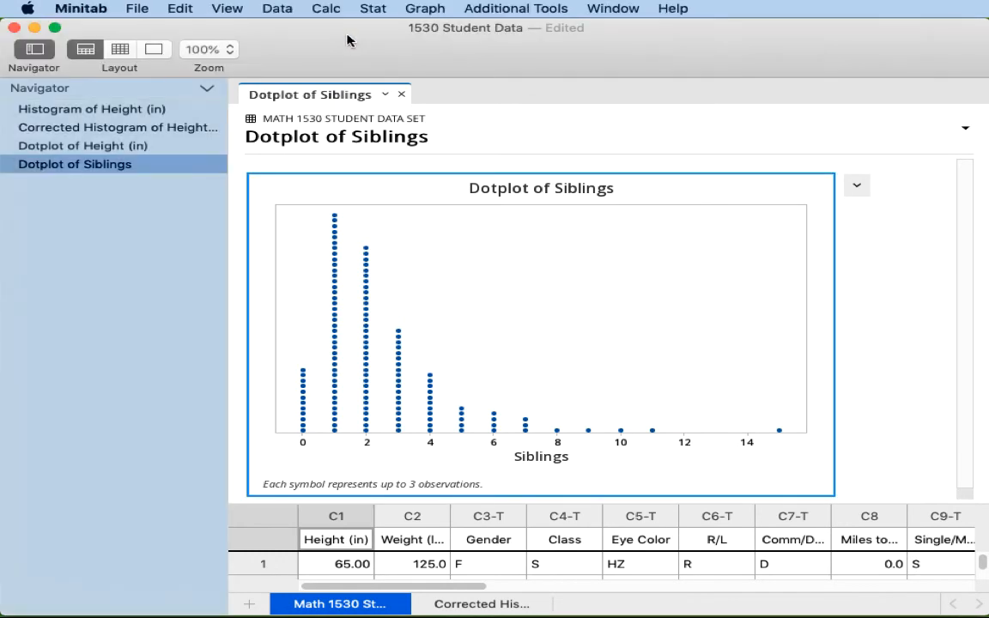
click(310, 35)
Set up a Multiple Y's dotplot with groups displayed on the scale, using Age (years) as the Y-variable and Gender as the group variable.
click(426, 10)
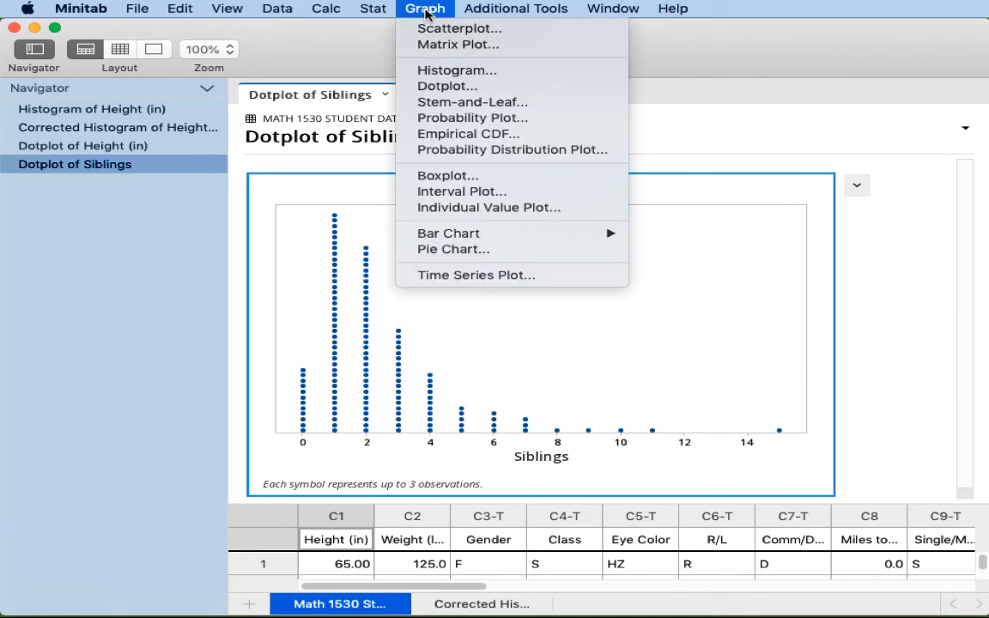
click(453, 87)
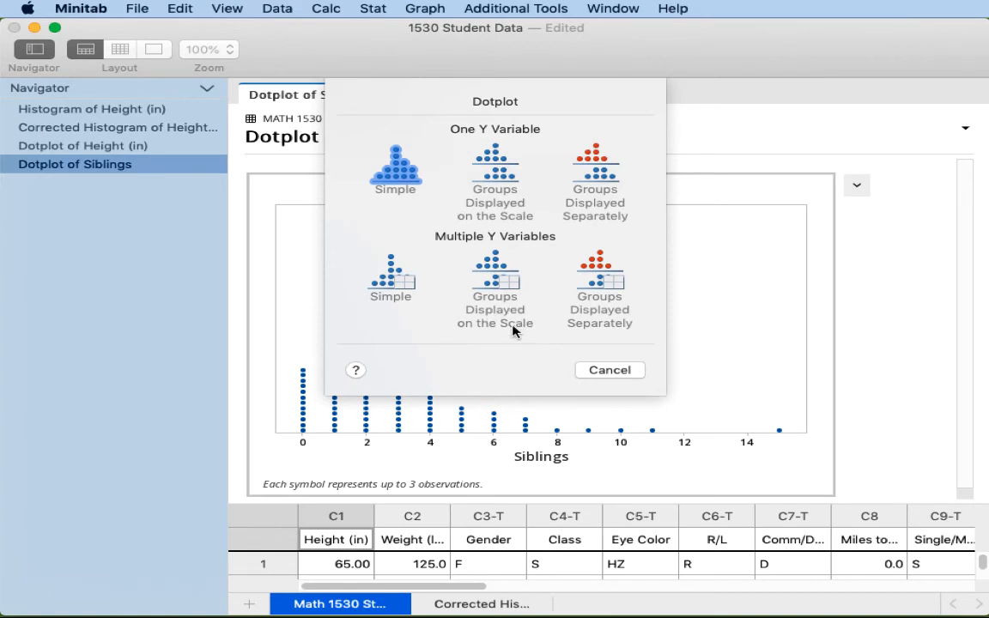
click(487, 266)
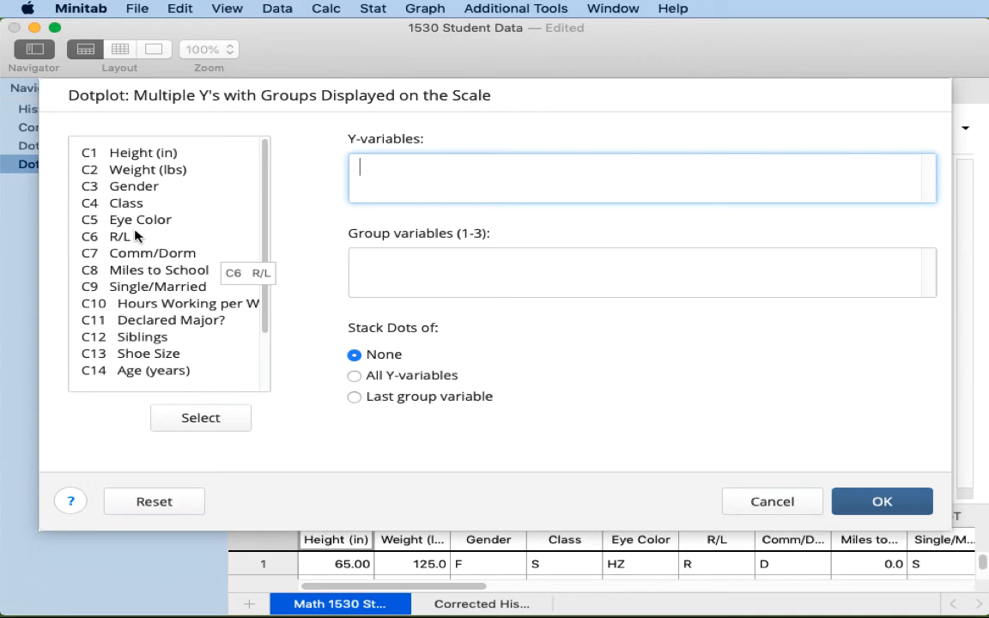
scroll(150, 338, down, 2)
double_click(151, 337)
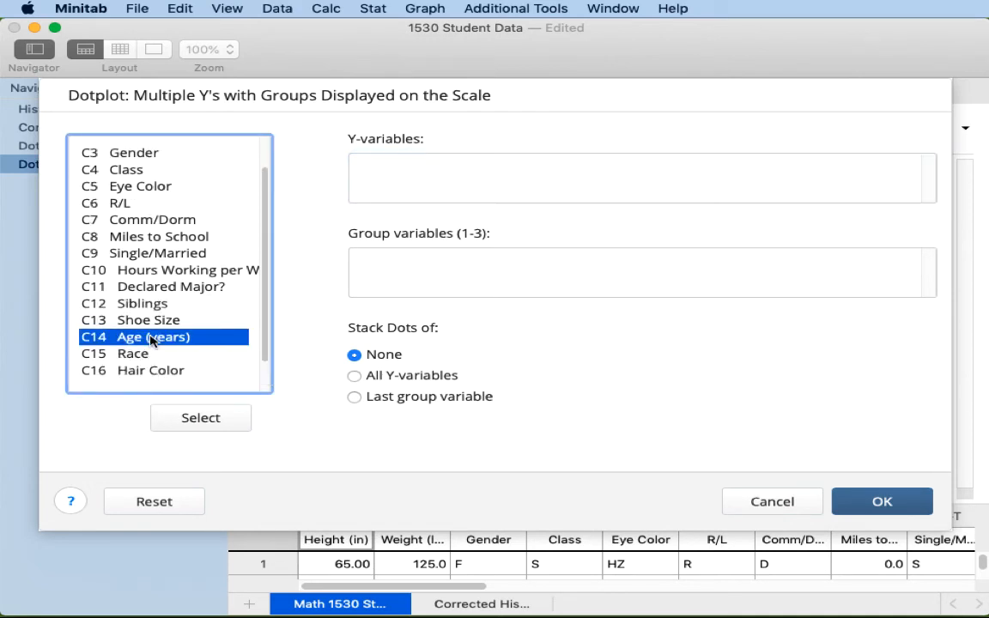
click(384, 264)
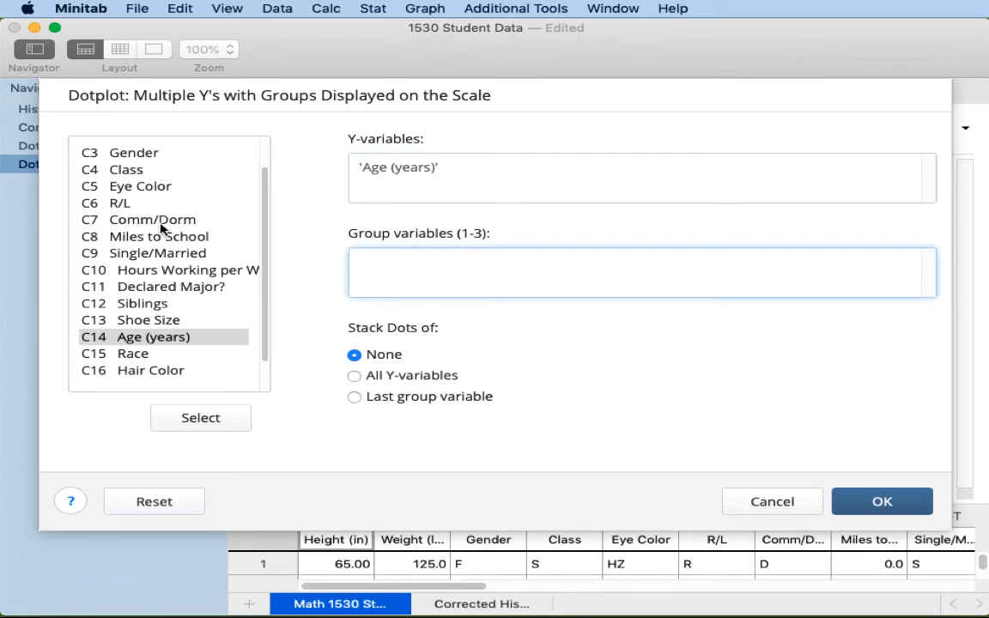
double_click(133, 154)
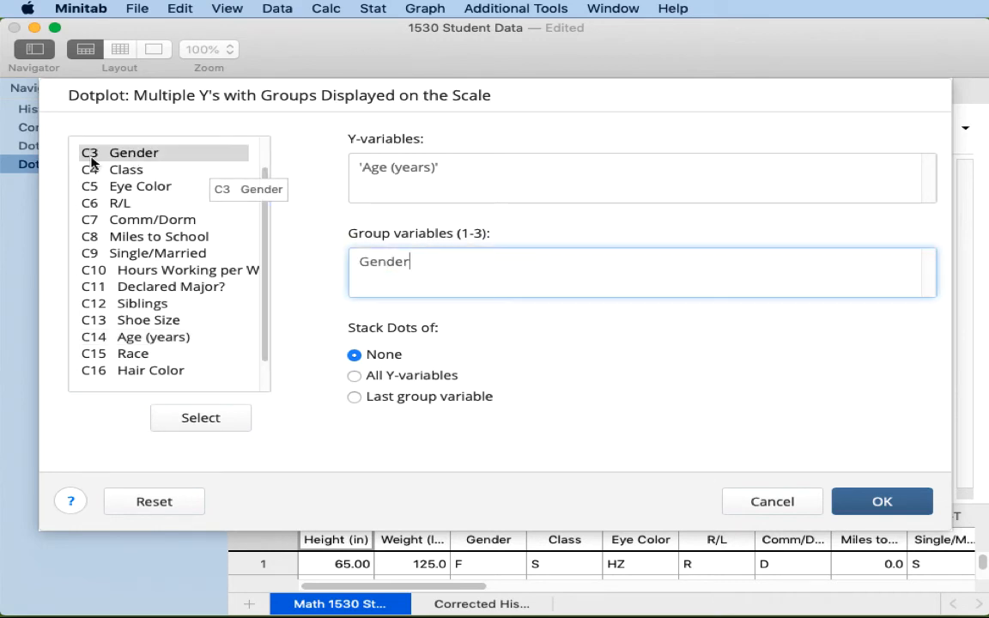
Replace the Y-variable with Siblings and generate the dotplot grouped by Gender.
drag(475, 164, 317, 170)
key(BackSpace)
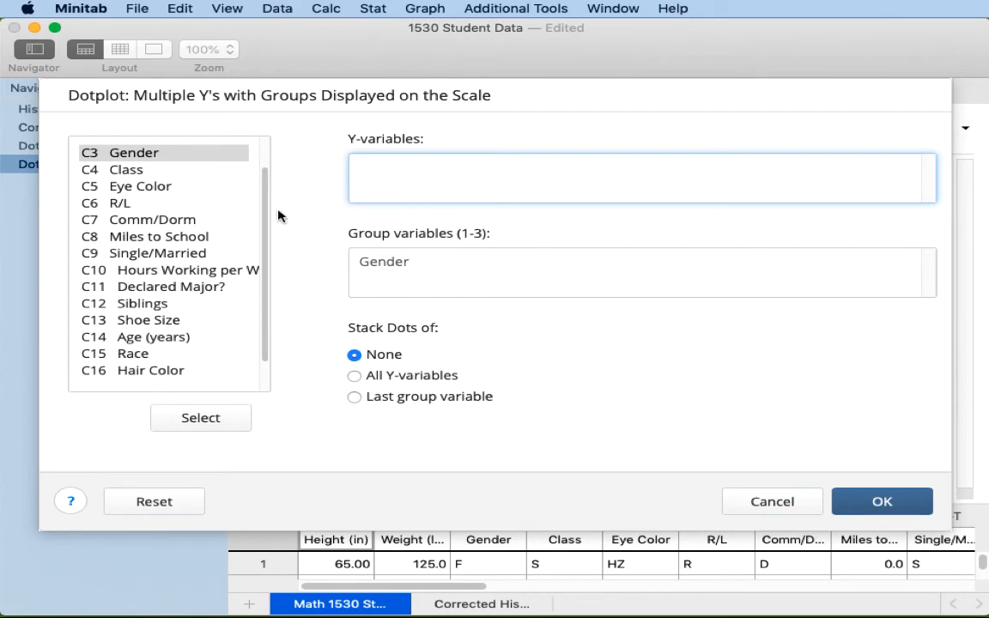
double_click(149, 304)
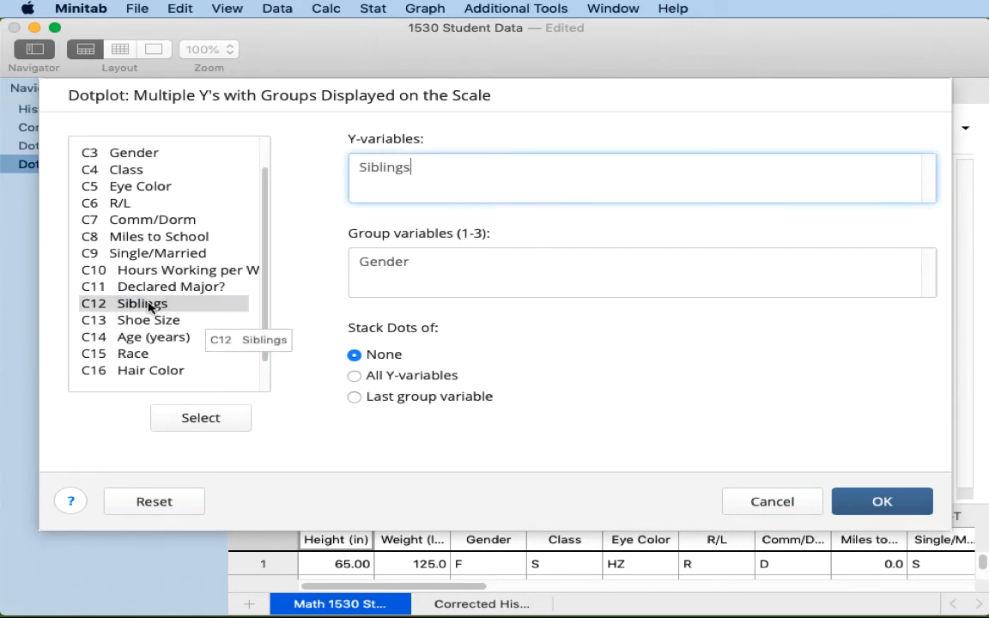
click(869, 499)
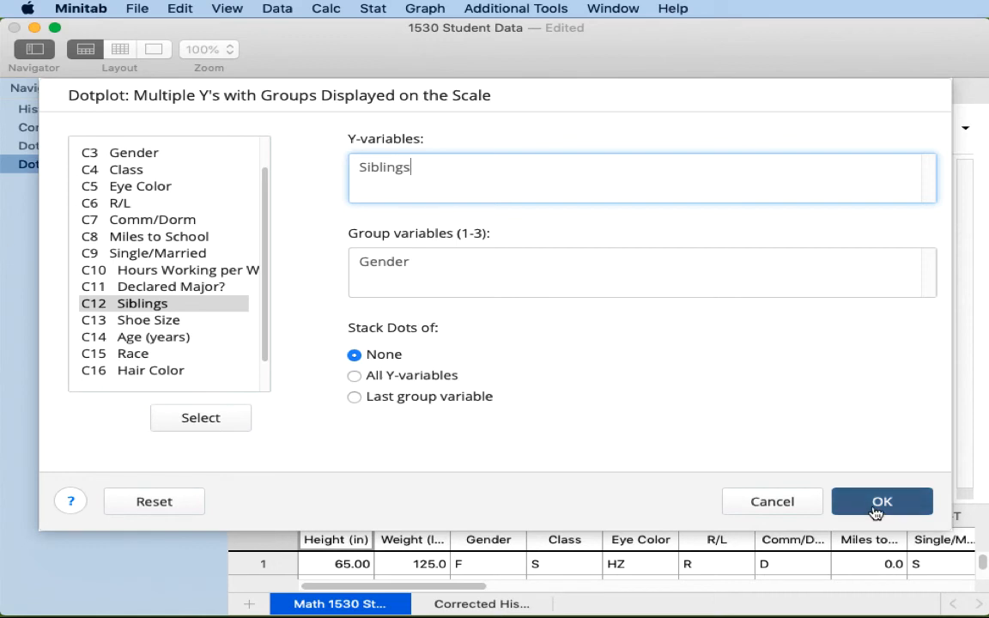
click(872, 511)
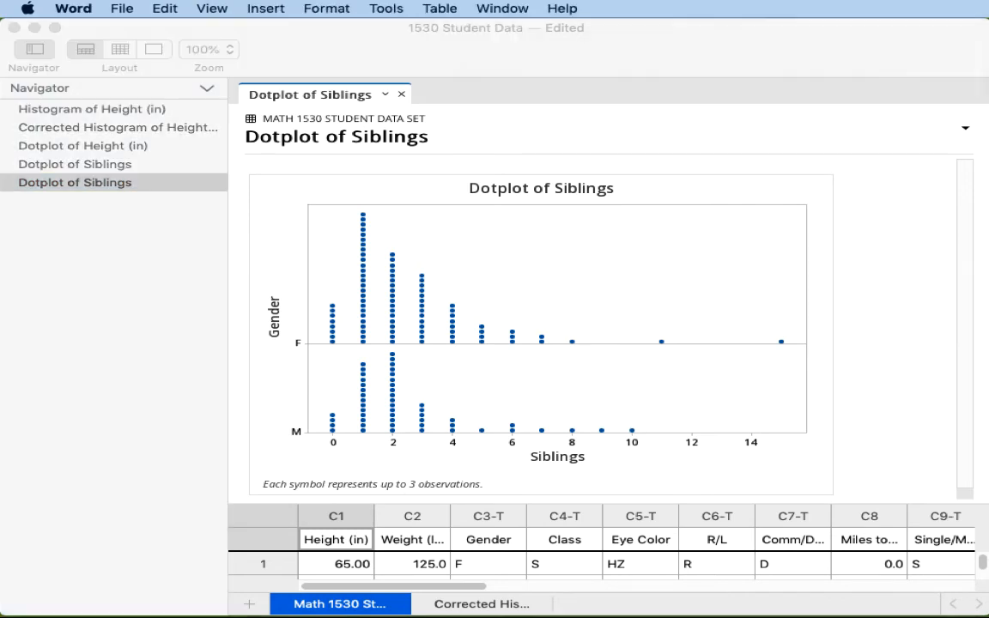
Switch to Word, read the gender pie chart instructions in item 6, and return to Minitab.
drag(807, 4, 709, 11)
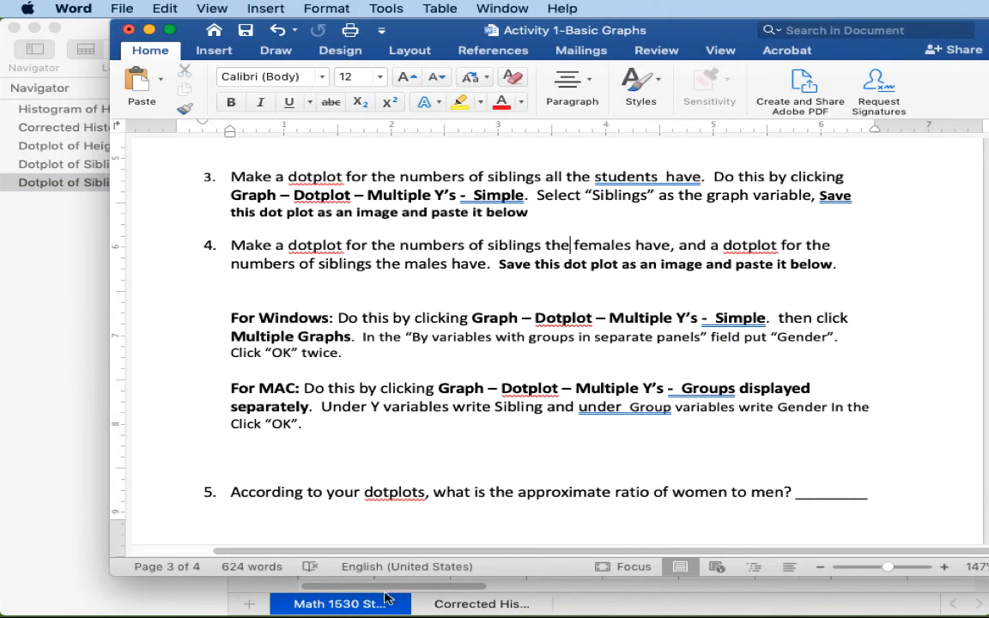
scroll(624, 349, down, 2)
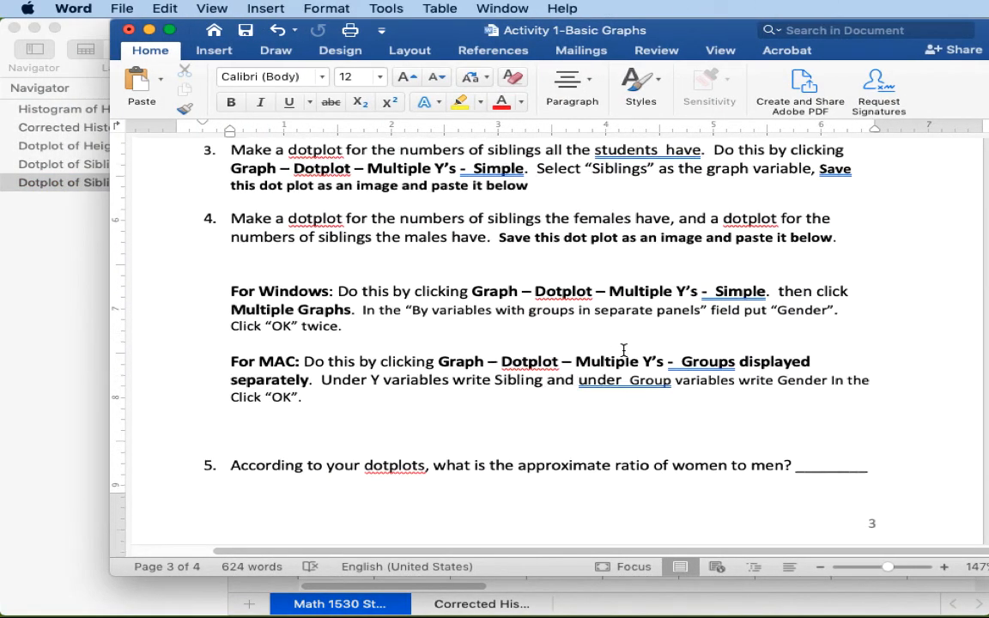
scroll(623, 350, down, 5)
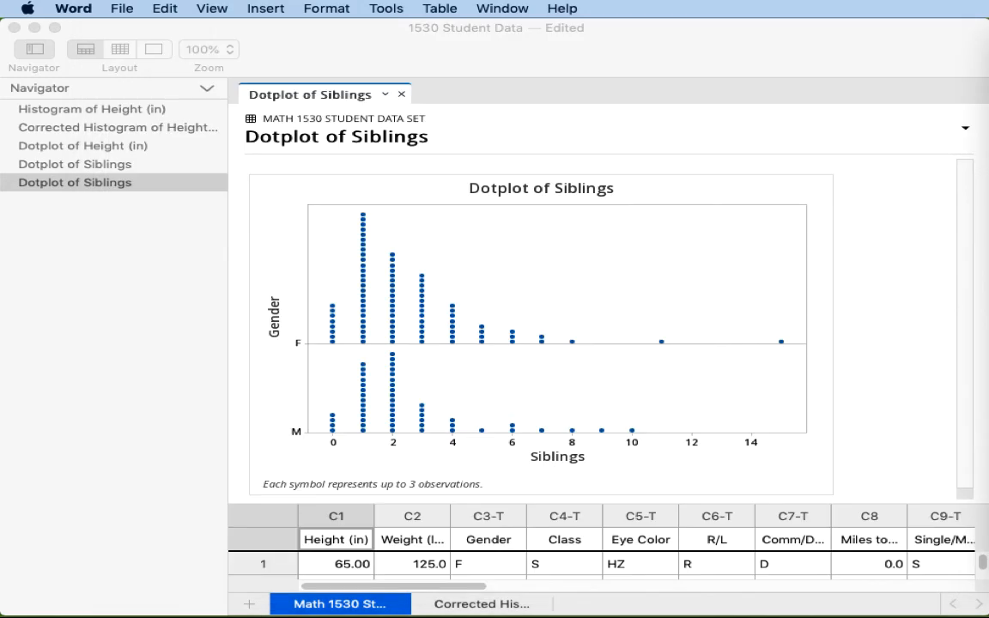
drag(988, 26, 362, 27)
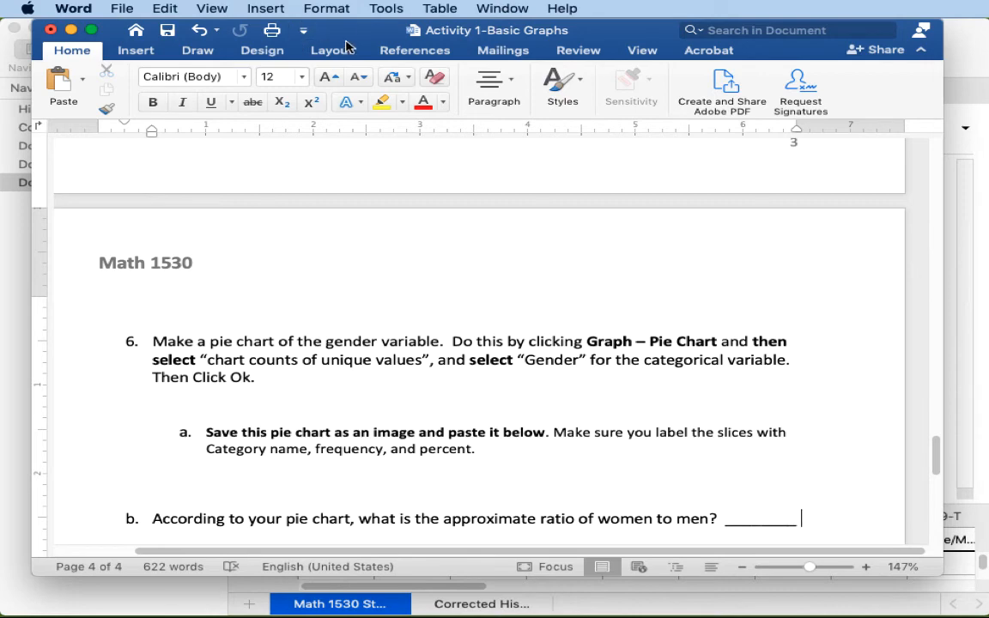
drag(369, 40, 988, 37)
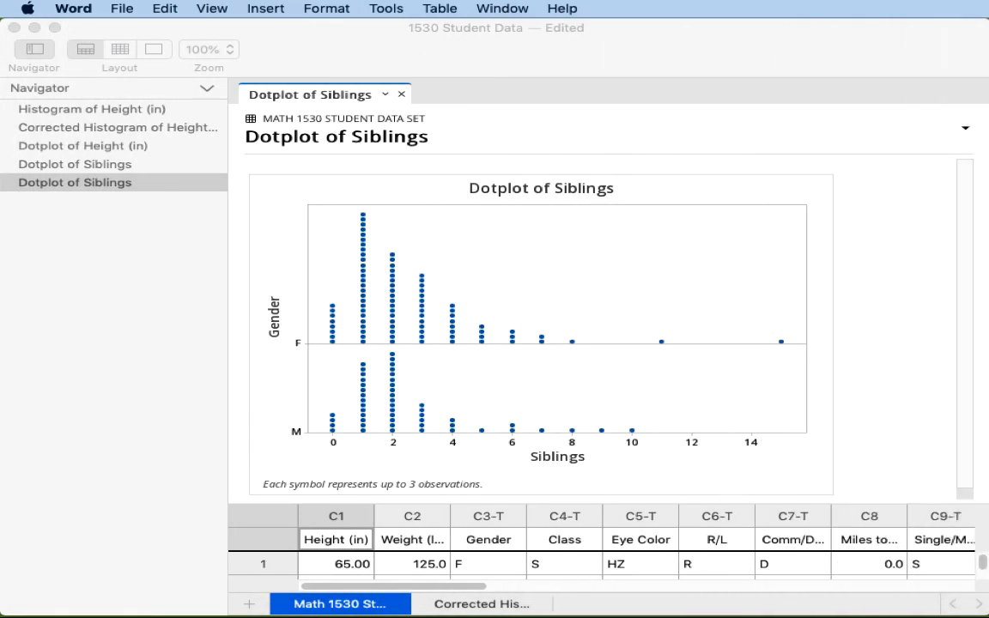
click(303, 36)
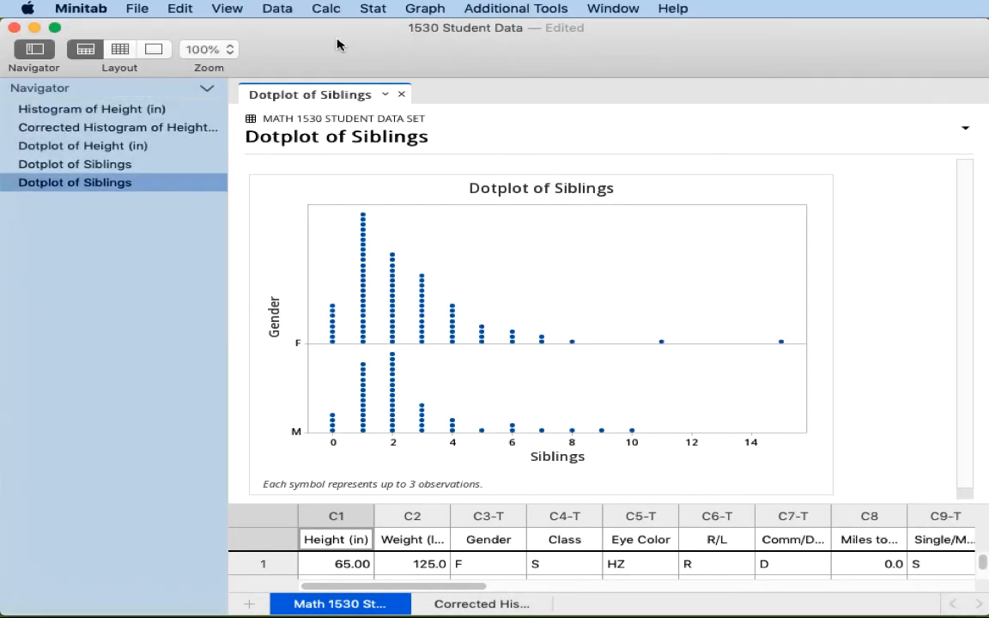
Set up a pie chart of counts of unique values with Gender as the categorical variable.
click(421, 8)
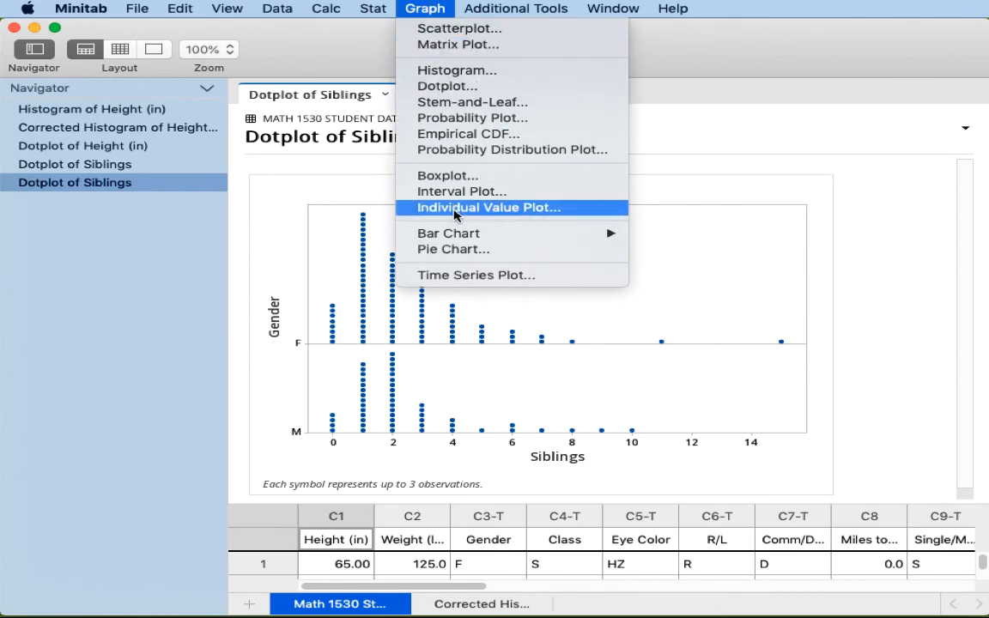
click(452, 249)
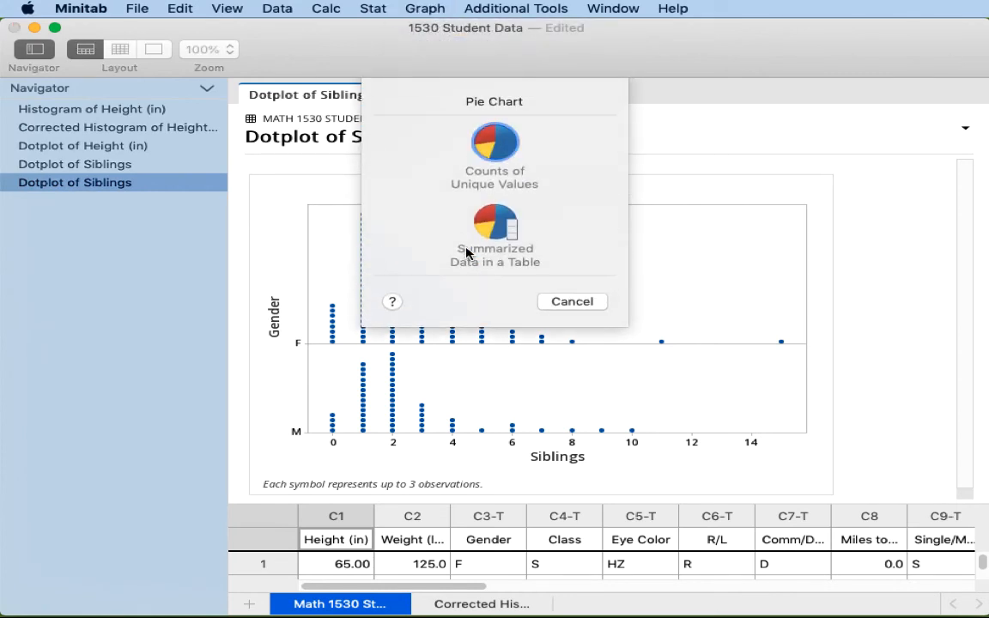
click(491, 148)
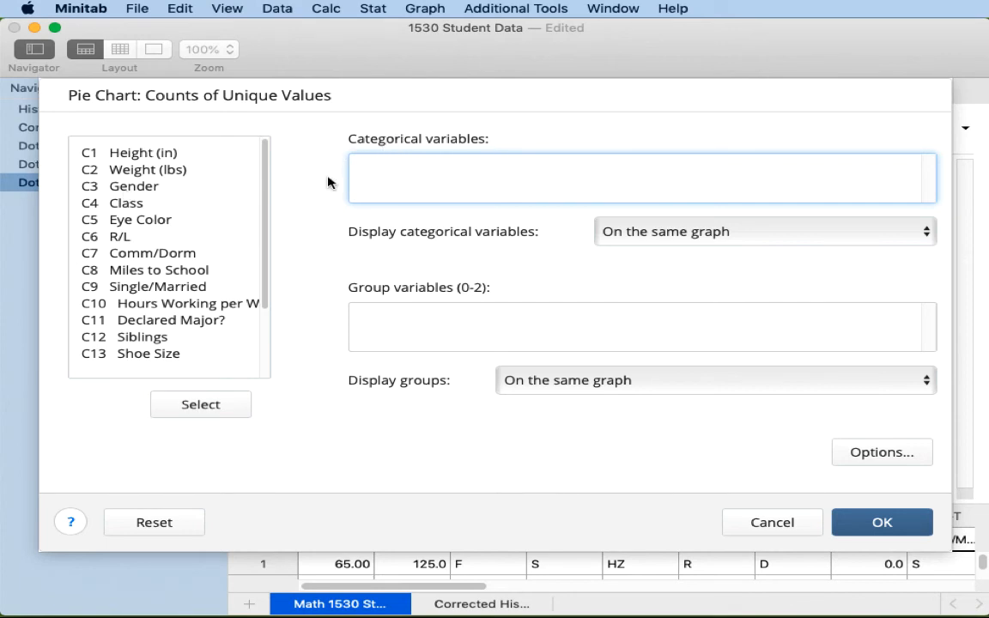
click(128, 189)
double_click(128, 189)
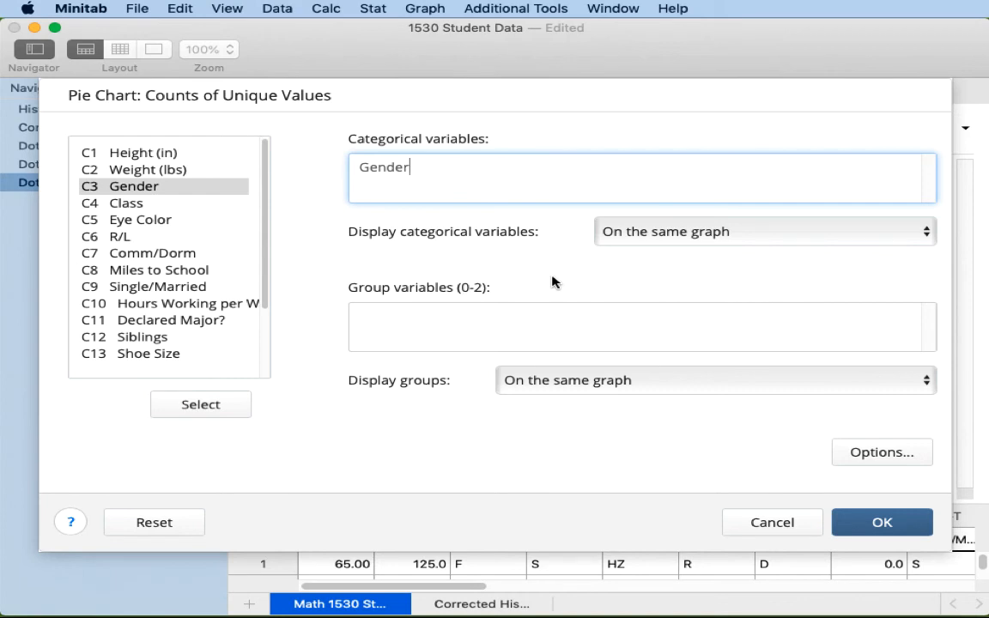
Label the slices with category name, frequency and percent, and generate the Gender pie chart.
click(885, 453)
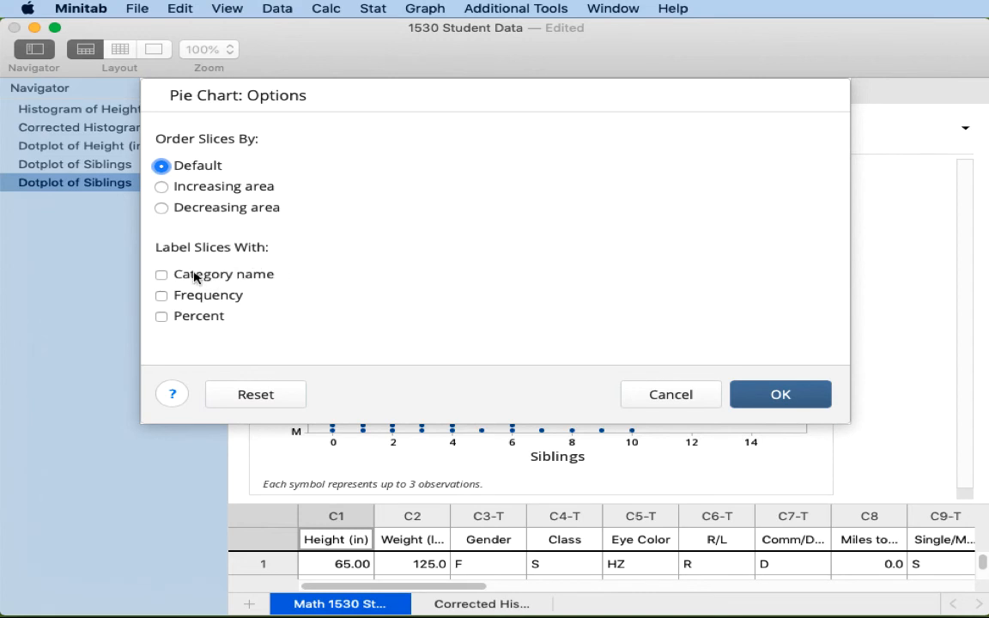
click(161, 275)
click(161, 296)
click(162, 317)
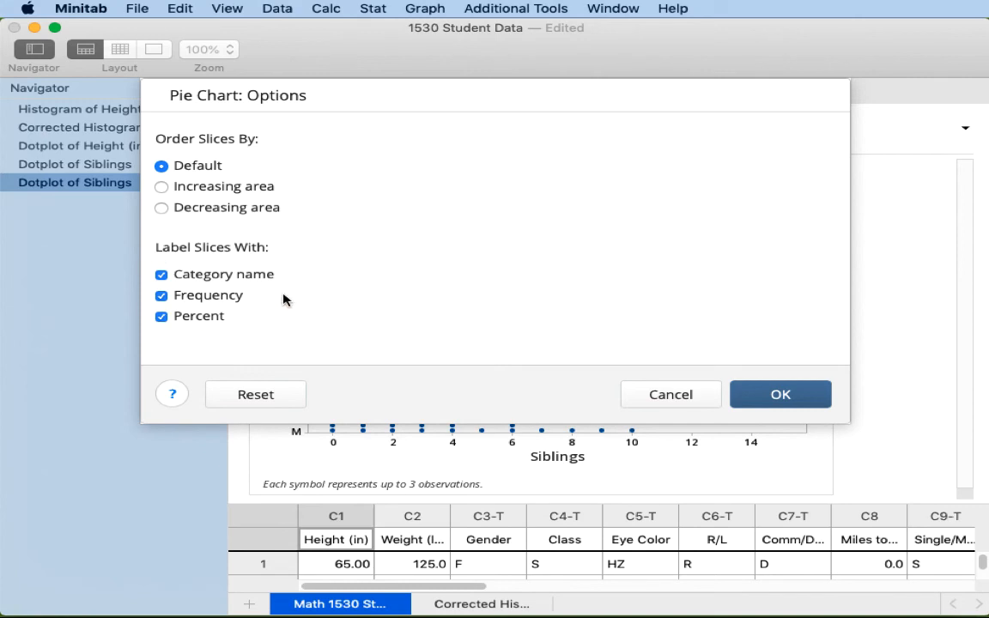
click(778, 393)
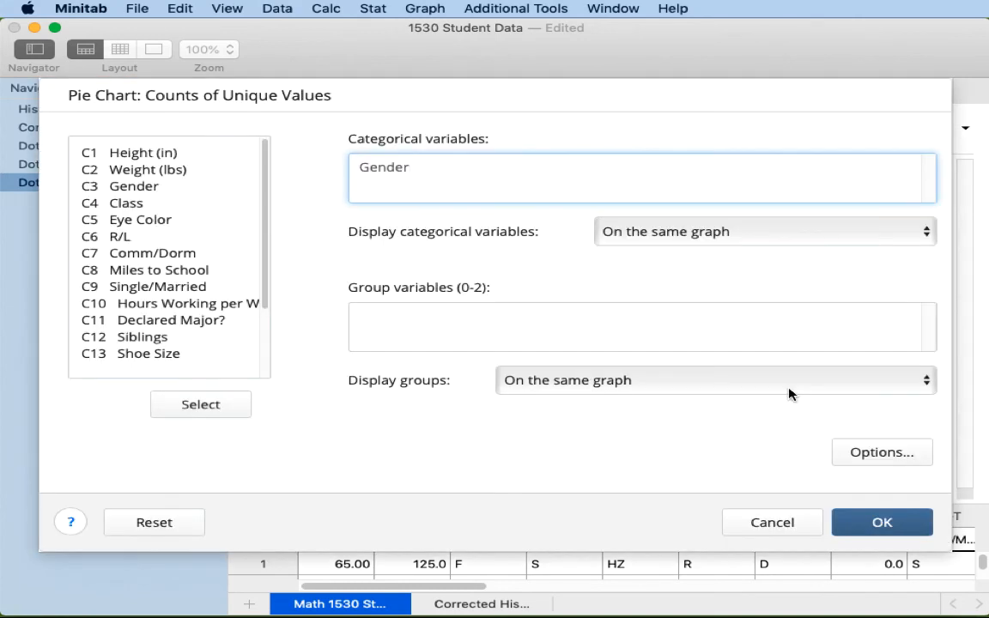
click(882, 522)
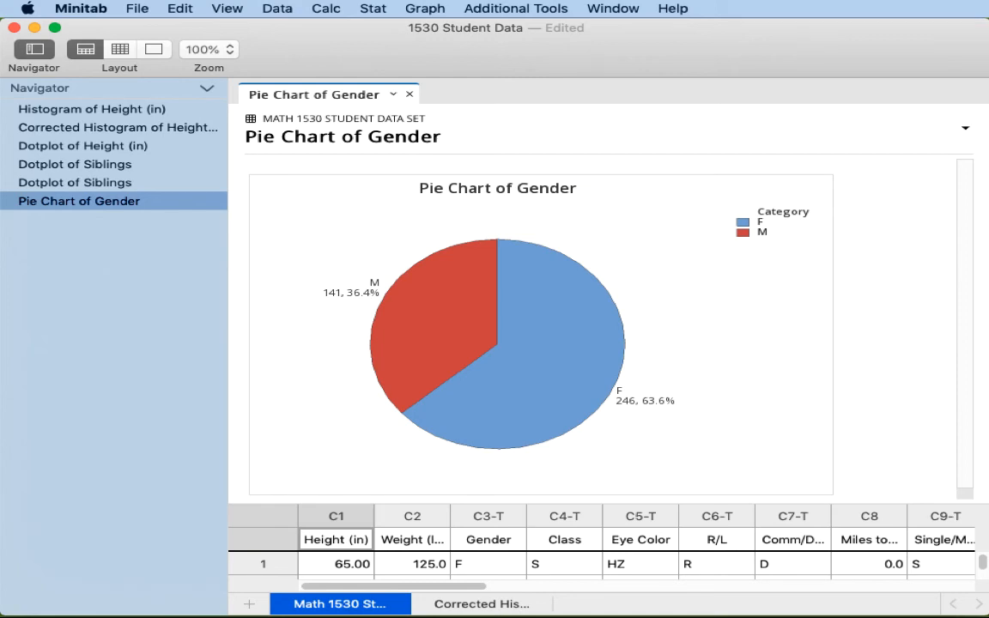
Switch to Word, read the pie chart questions in item 6 and the bar chart instructions in item 7, and return to Minitab.
key(super+Tab)
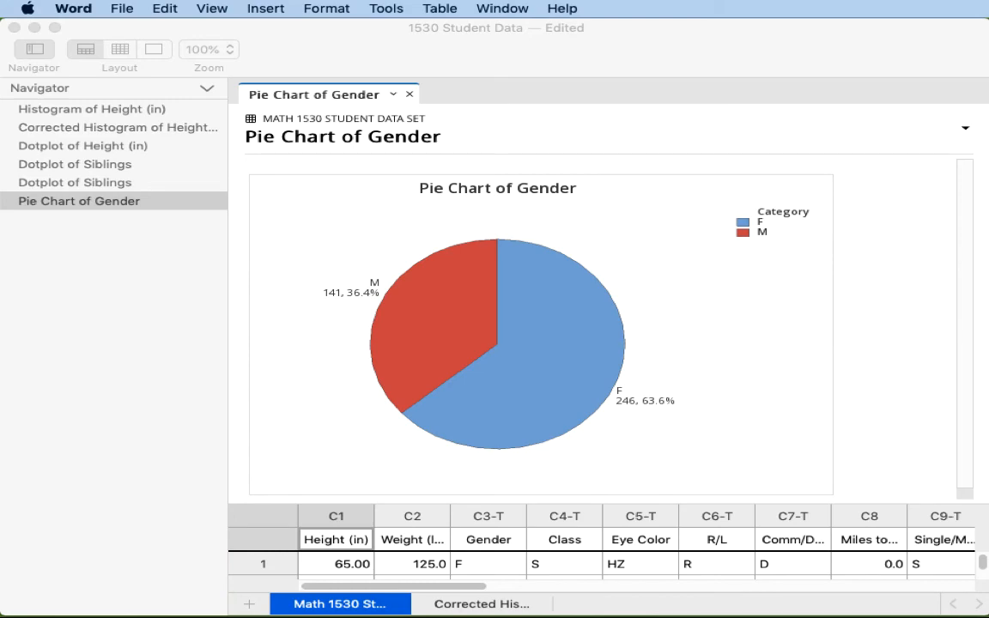
drag(988, 46, 481, 47)
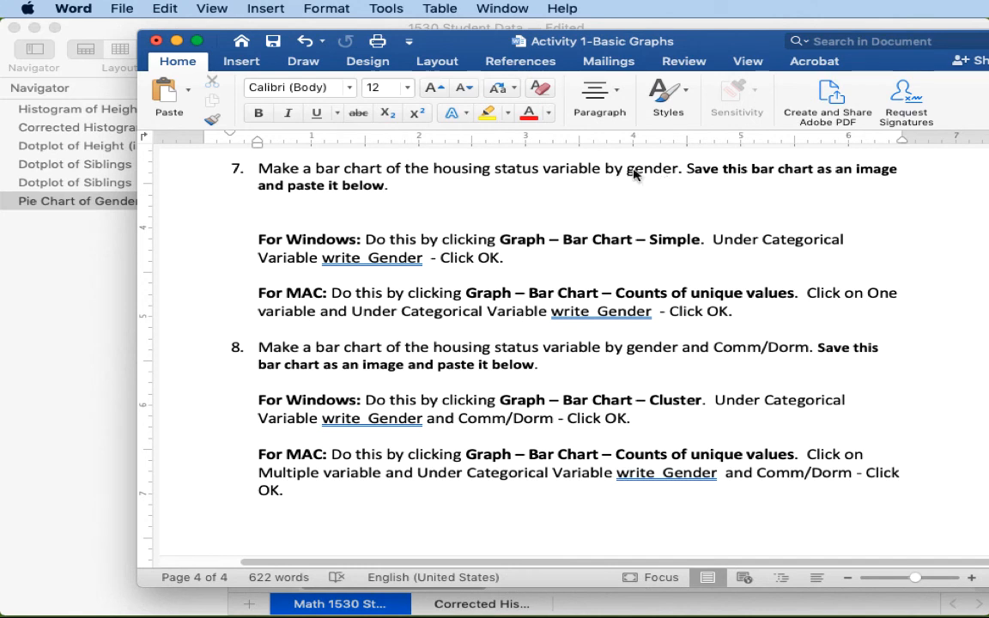
scroll(481, 200, up, 2)
scroll(482, 199, up, 6)
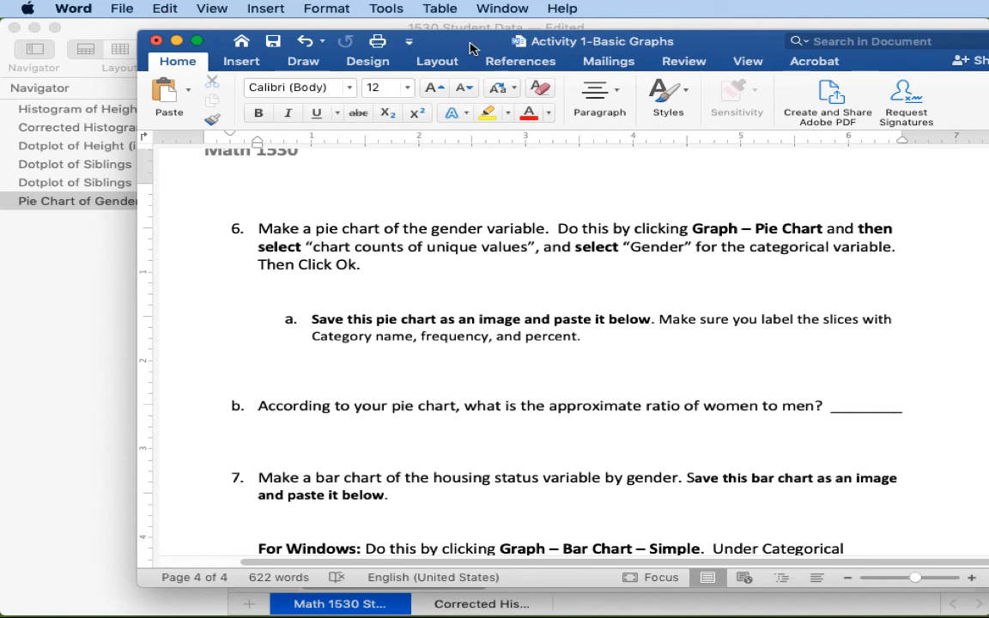
drag(471, 48, 988, 52)
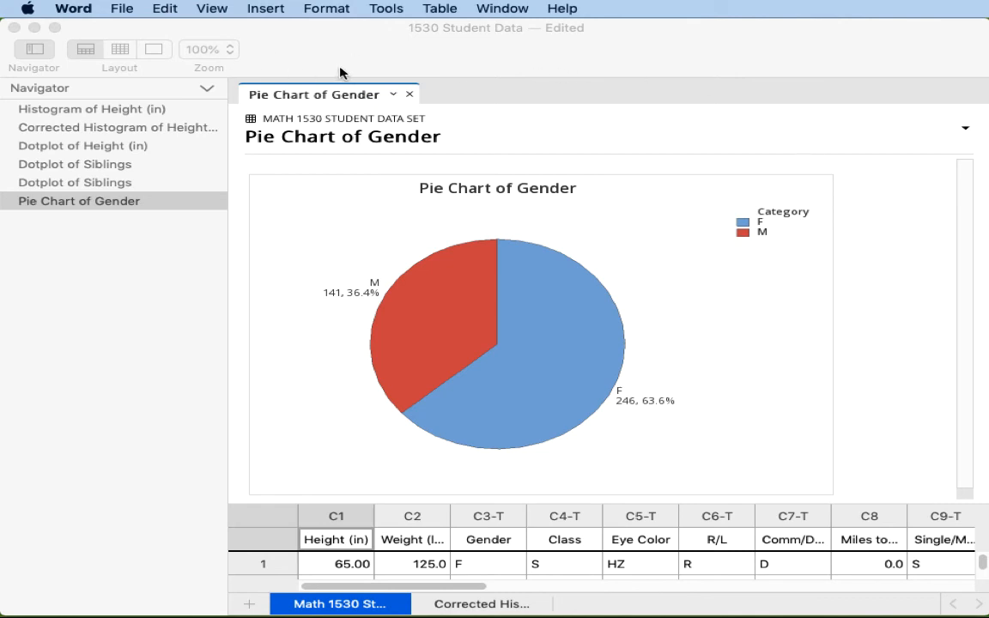
click(504, 74)
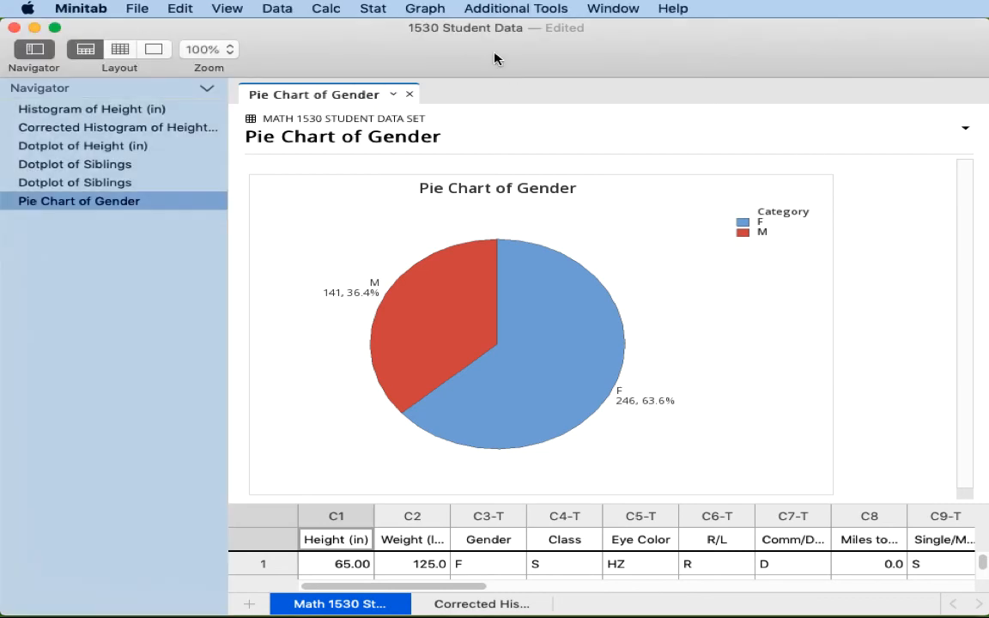
Set up a one-variable bar chart of counts of unique values with Gender as the categorical variable.
click(423, 9)
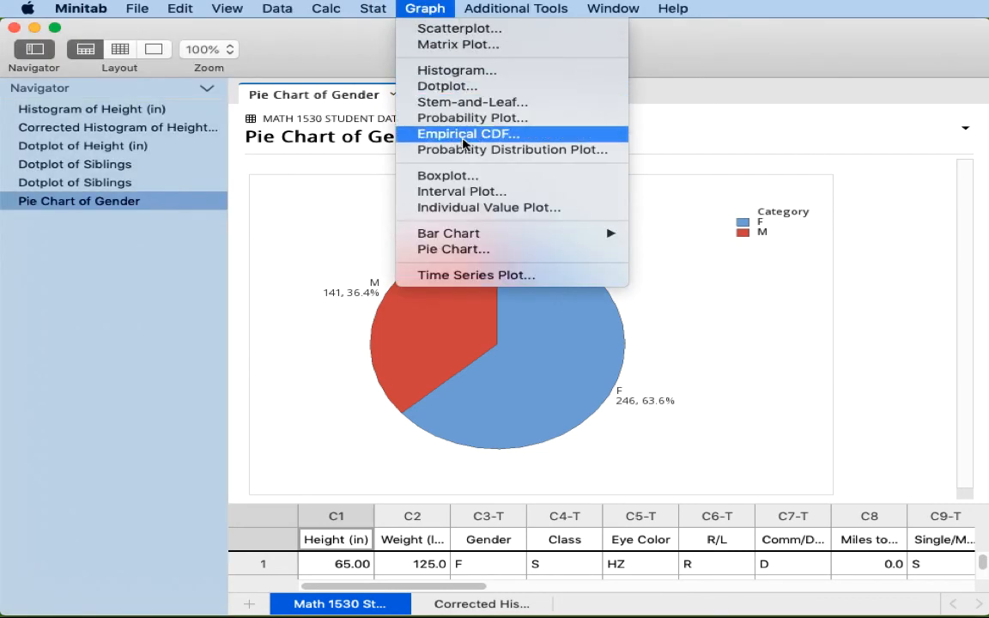
mouse_move(483, 233)
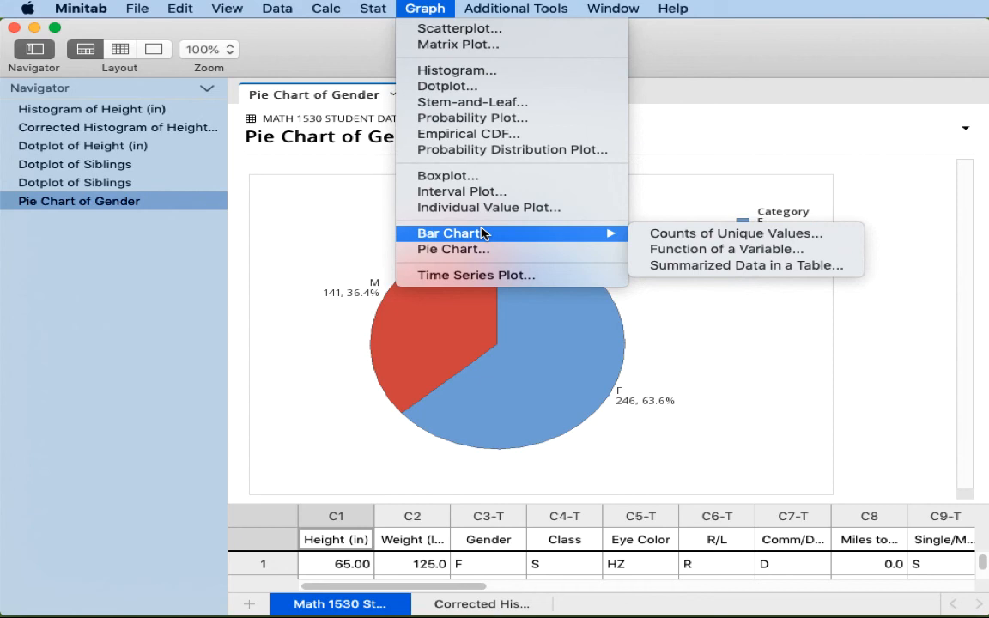
click(703, 234)
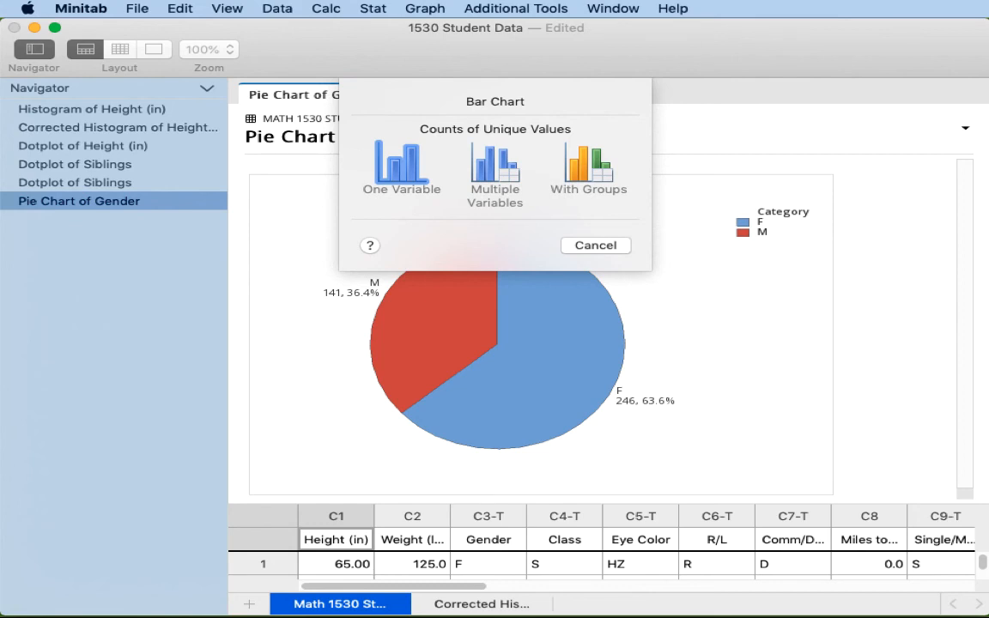
click(395, 166)
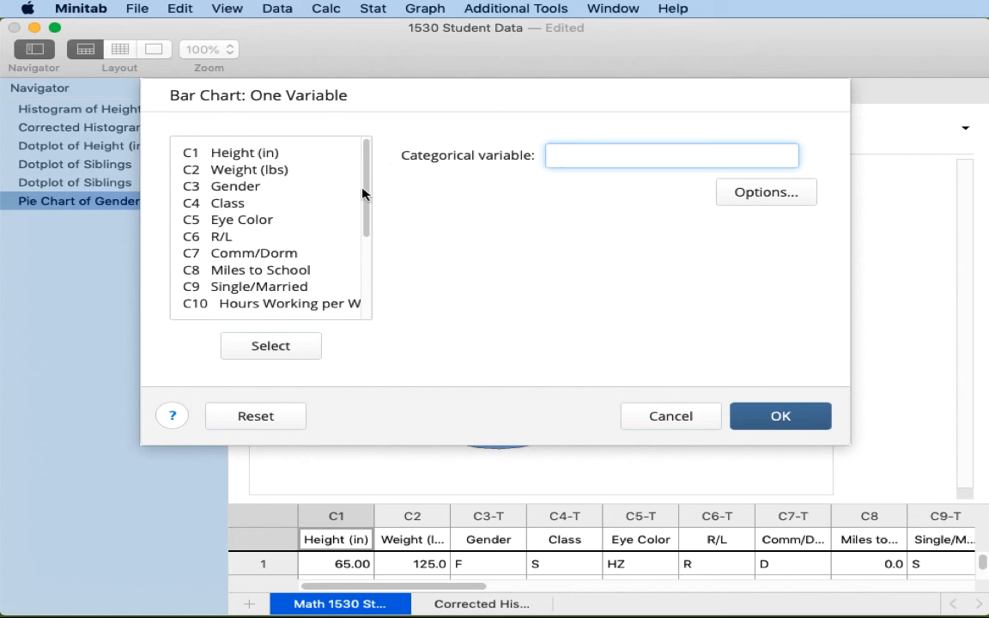
double_click(249, 187)
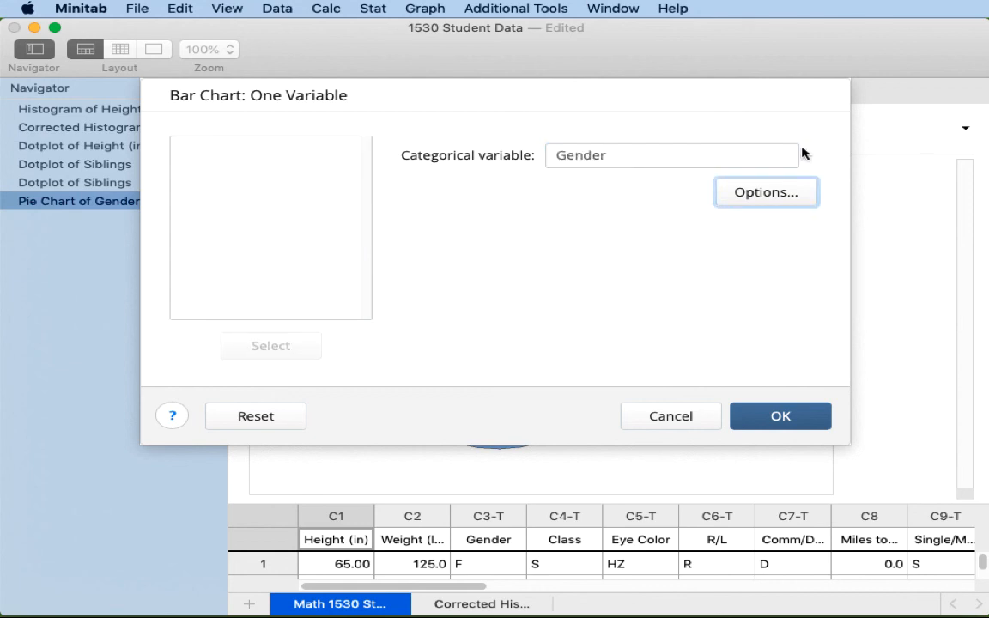
Turn on data labels for the bars and generate the Gender bar chart.
click(754, 200)
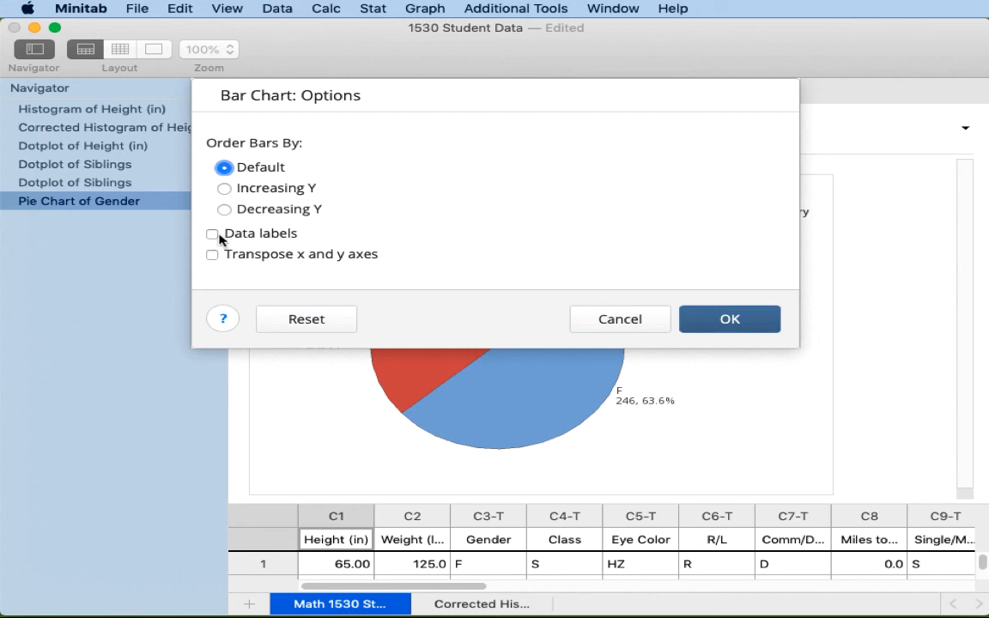
click(214, 236)
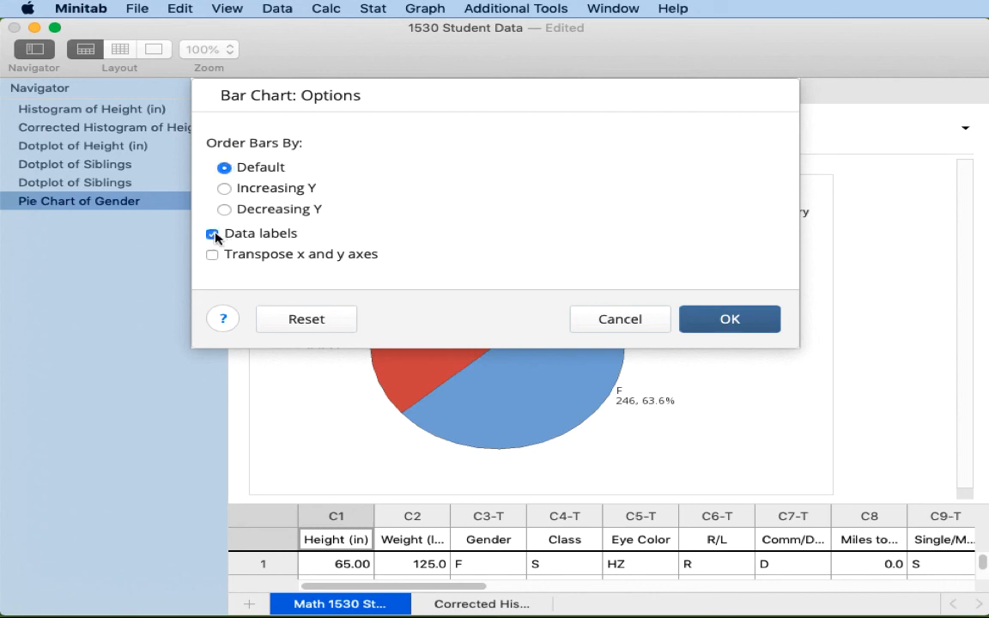
click(765, 319)
click(780, 415)
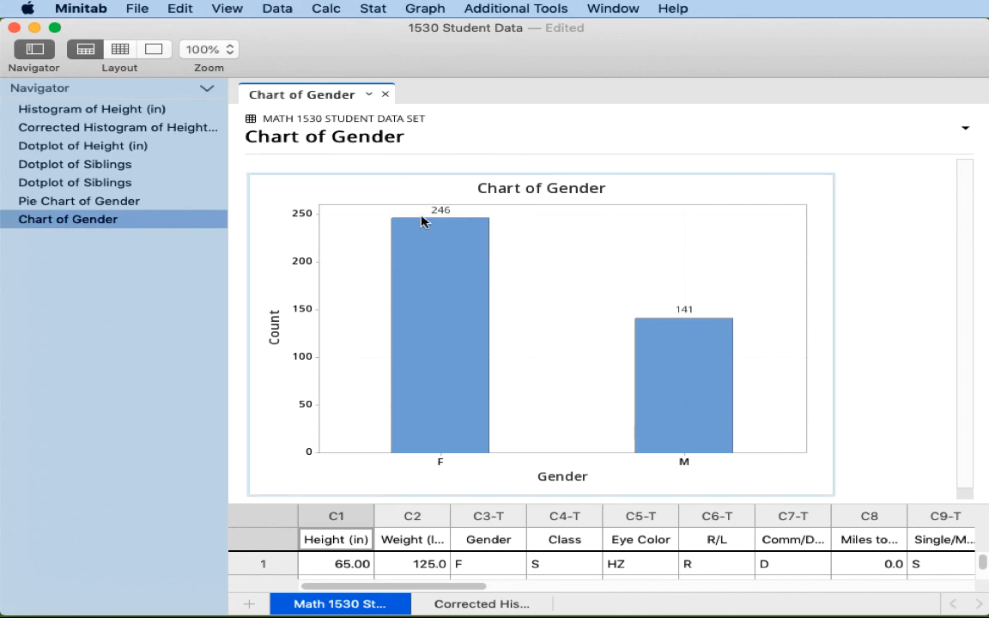
mouse_move(693, 381)
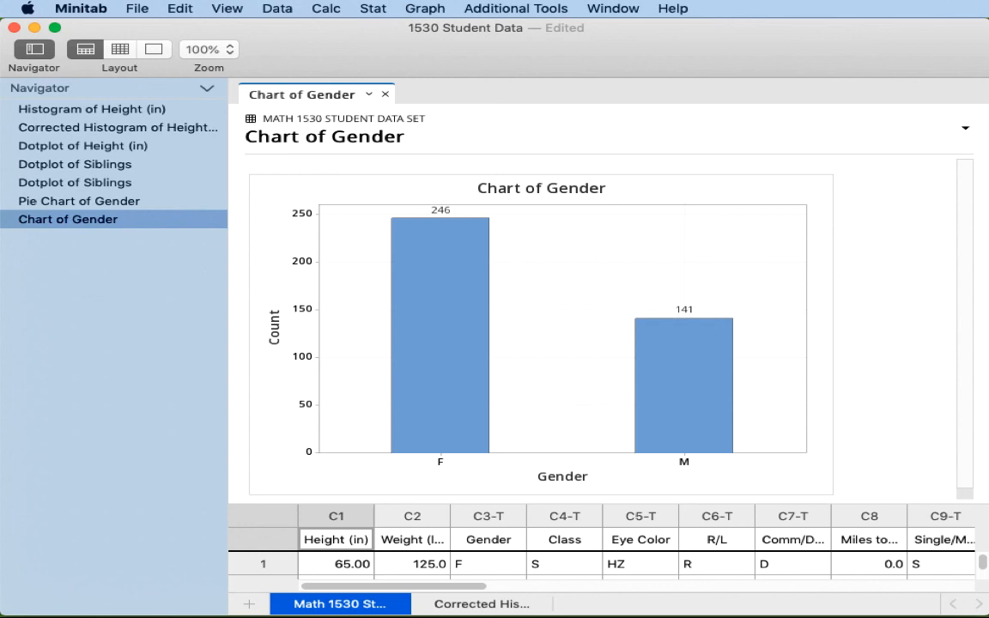
mouse_move(650, 427)
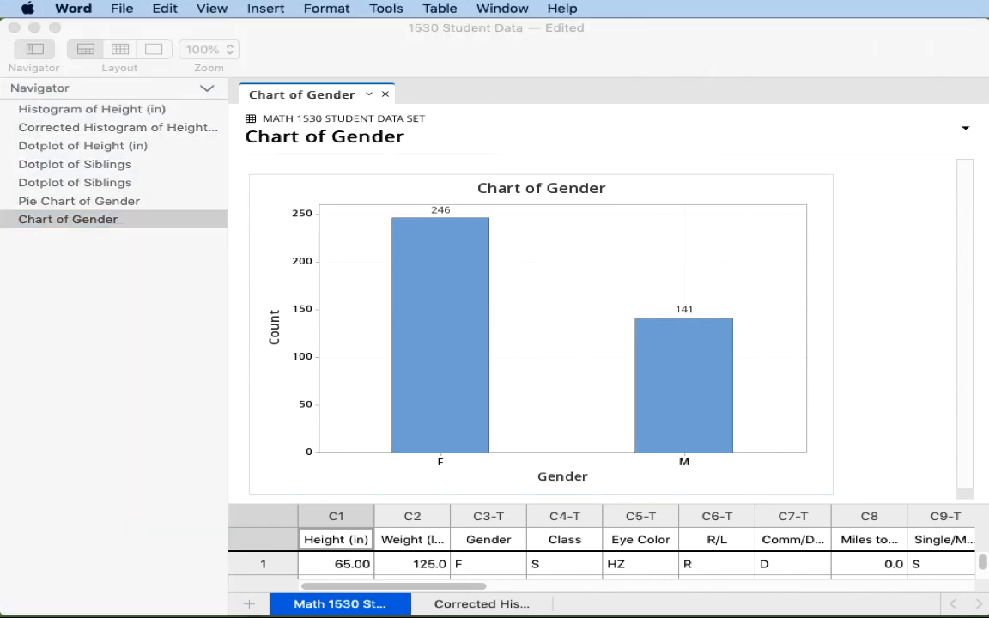
Switch to Word, read item 8's instructions for the Gender and Comm/Dorm bar chart, and return to Minitab.
drag(988, 30, 646, 4)
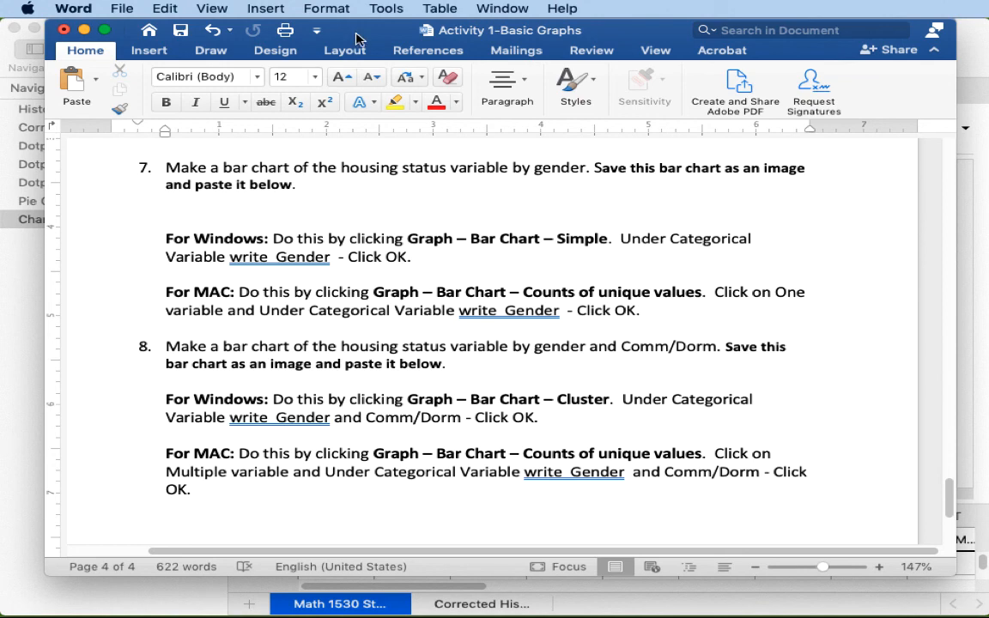
drag(356, 39, 988, 38)
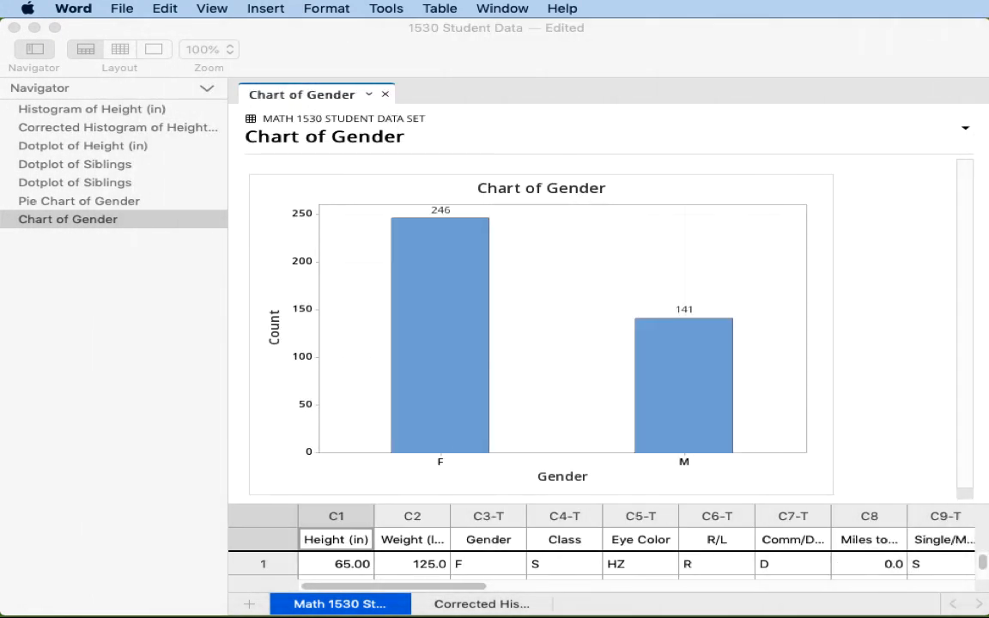
click(499, 154)
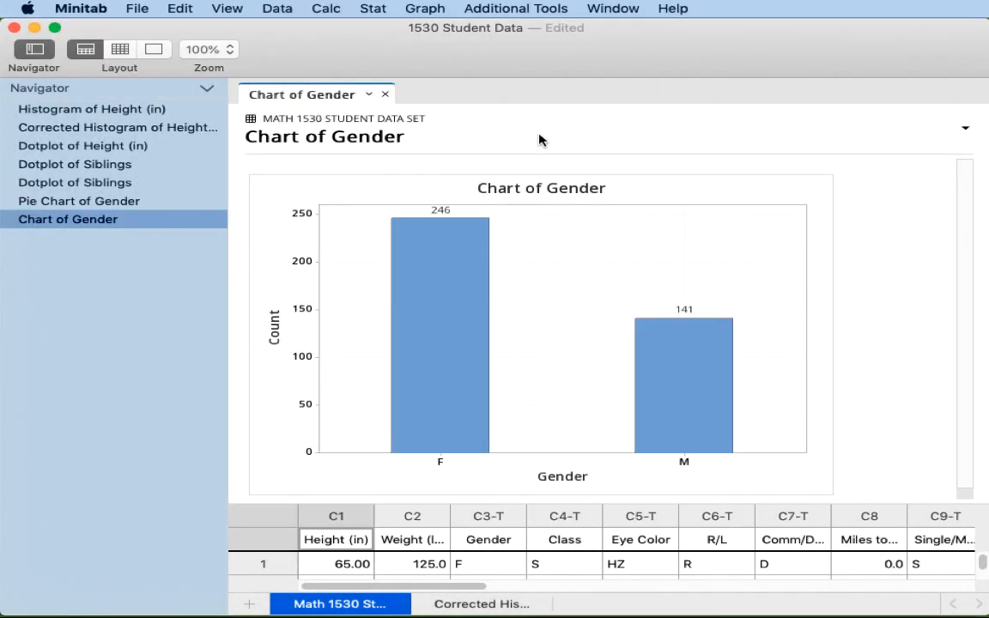
Set up a clustered multiple-variable bar chart of unique value counts with Gender and Comm/Dorm as categorical variables.
click(425, 8)
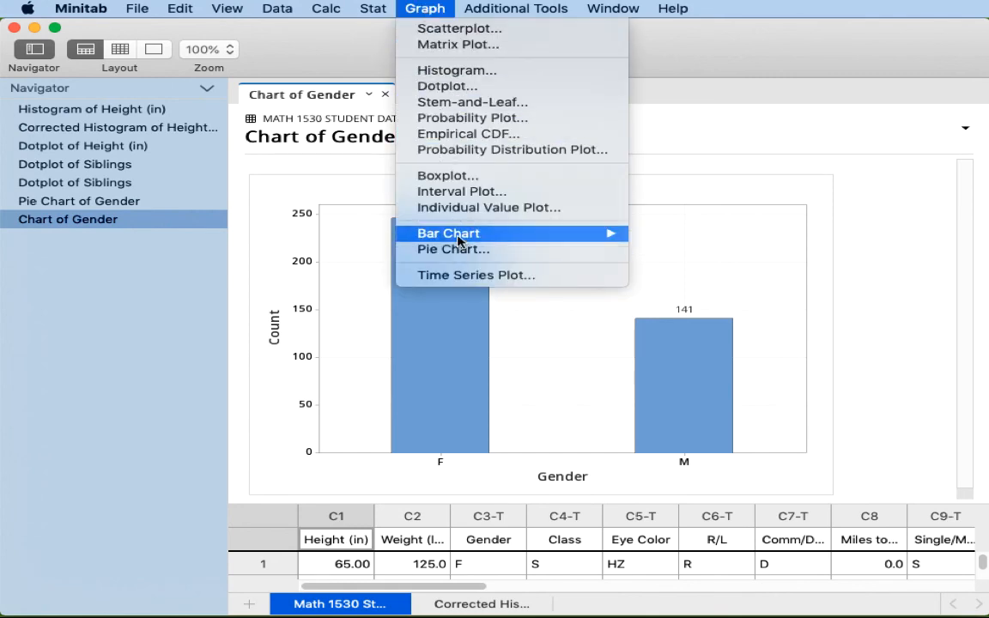
mouse_move(460, 242)
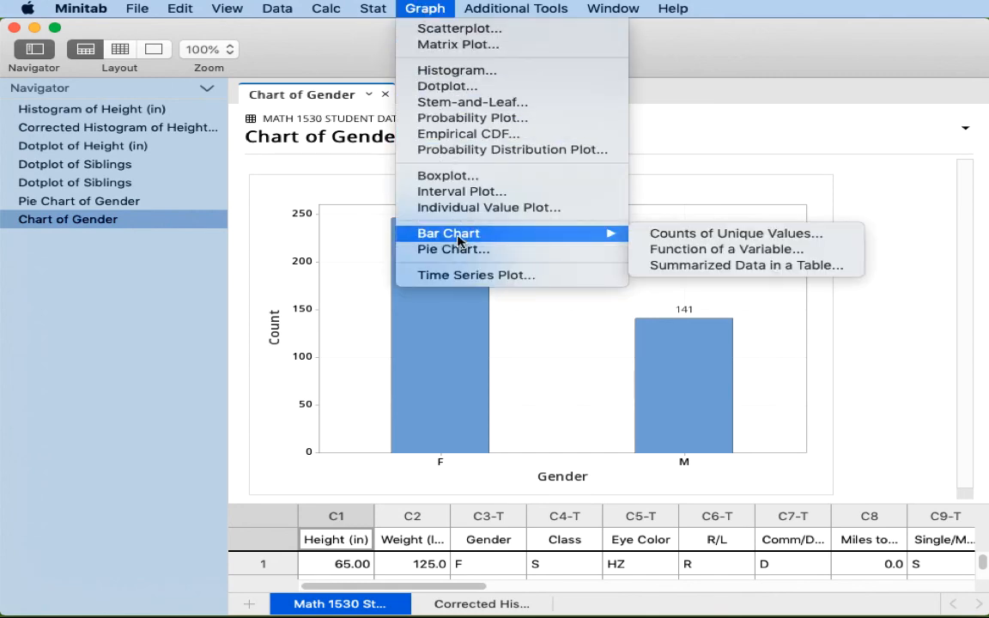
click(687, 233)
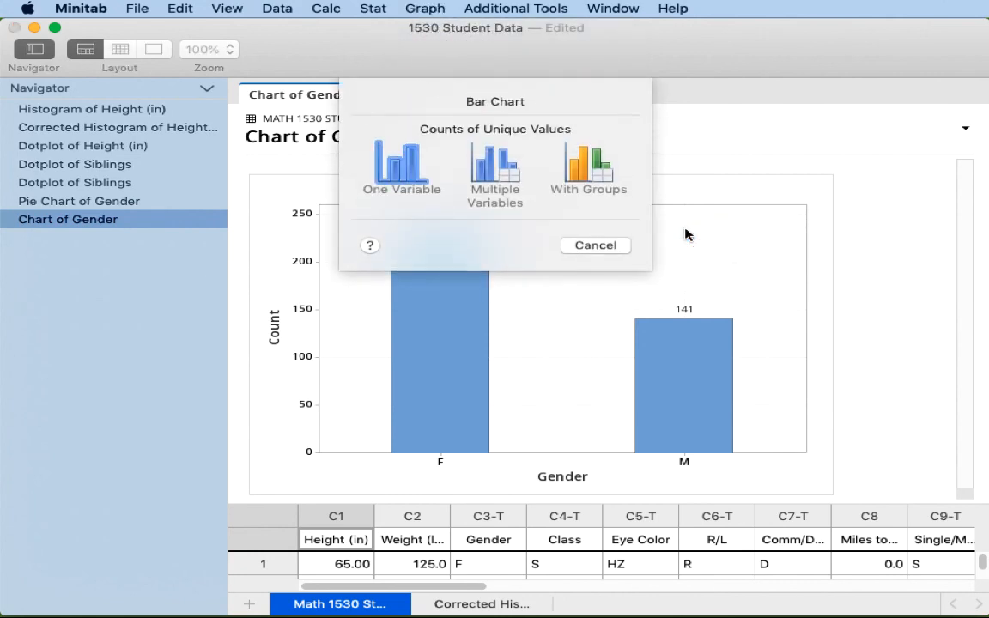
click(505, 170)
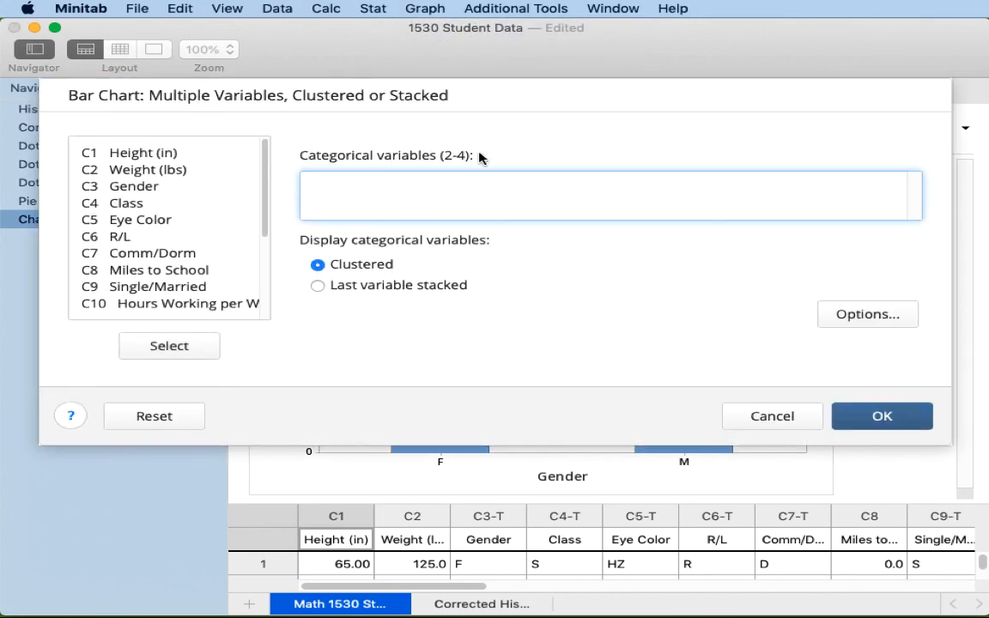
double_click(136, 186)
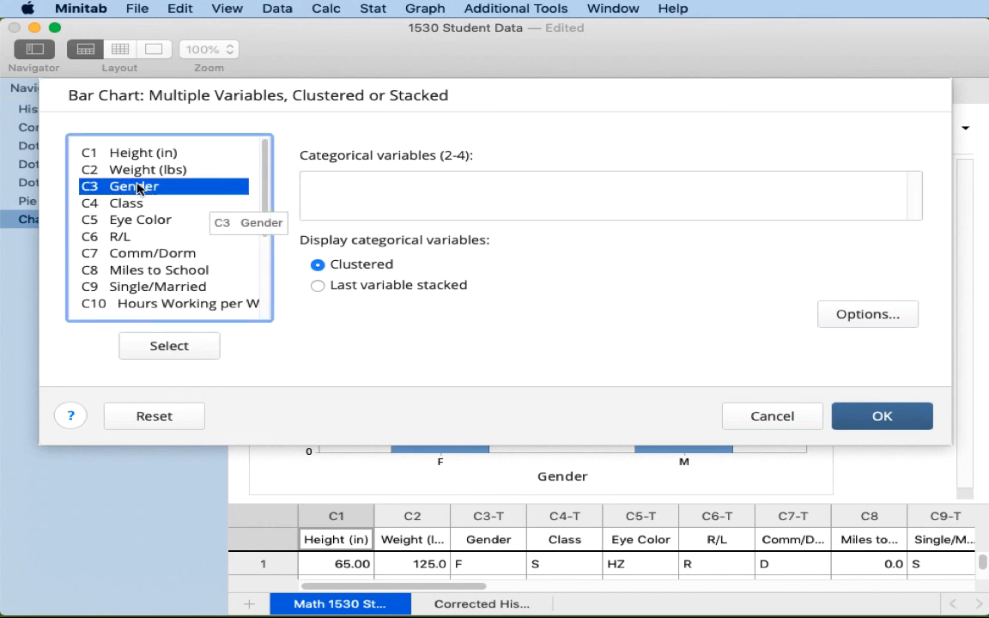
double_click(137, 255)
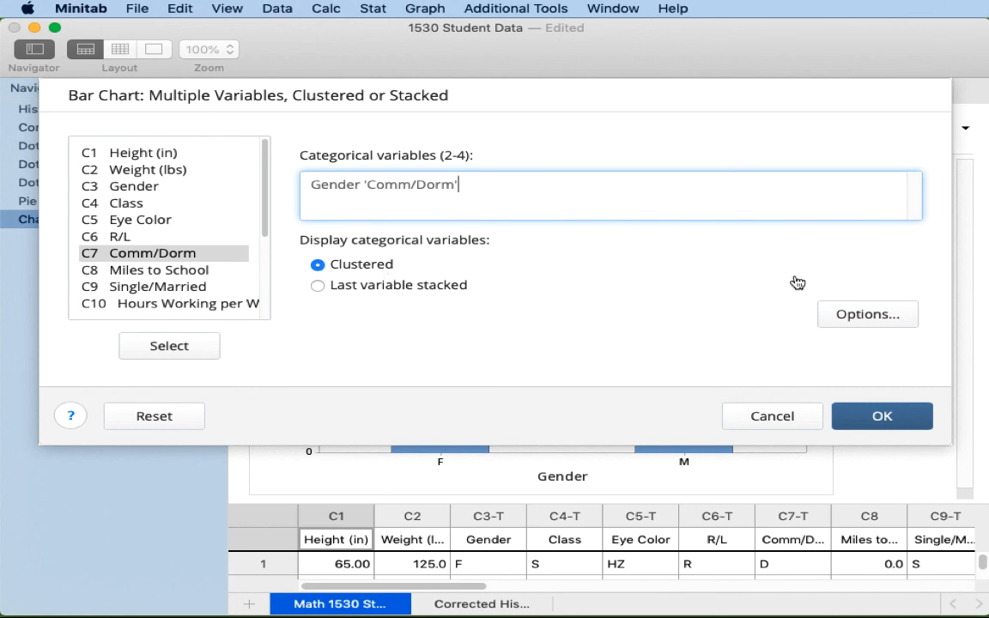
Turn on data labels, generate the clustered Gender and Comm/Dorm bar chart, and inspect the female commuter bar.
click(864, 321)
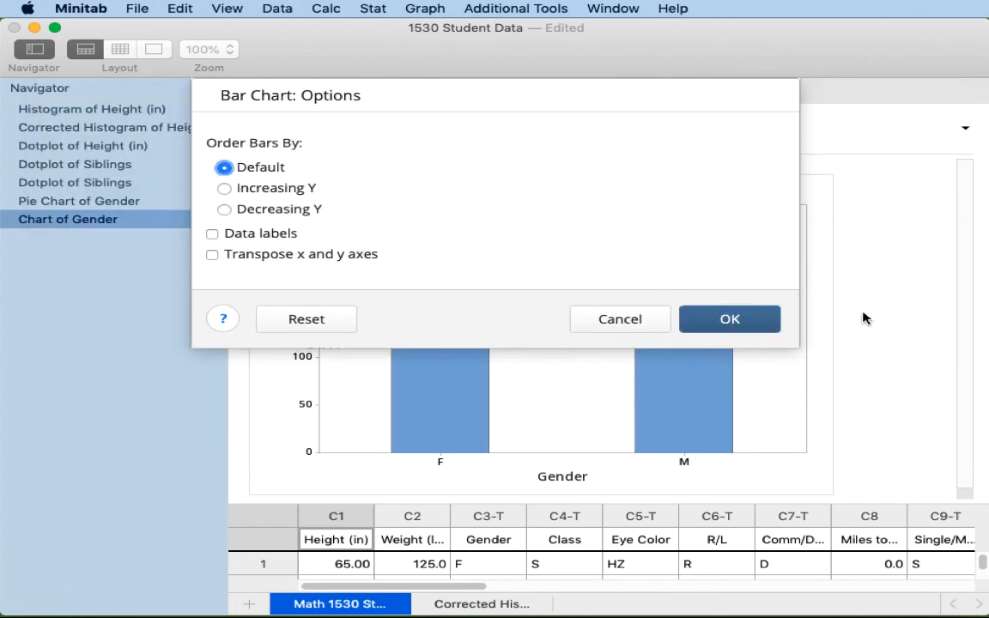
click(212, 234)
click(728, 320)
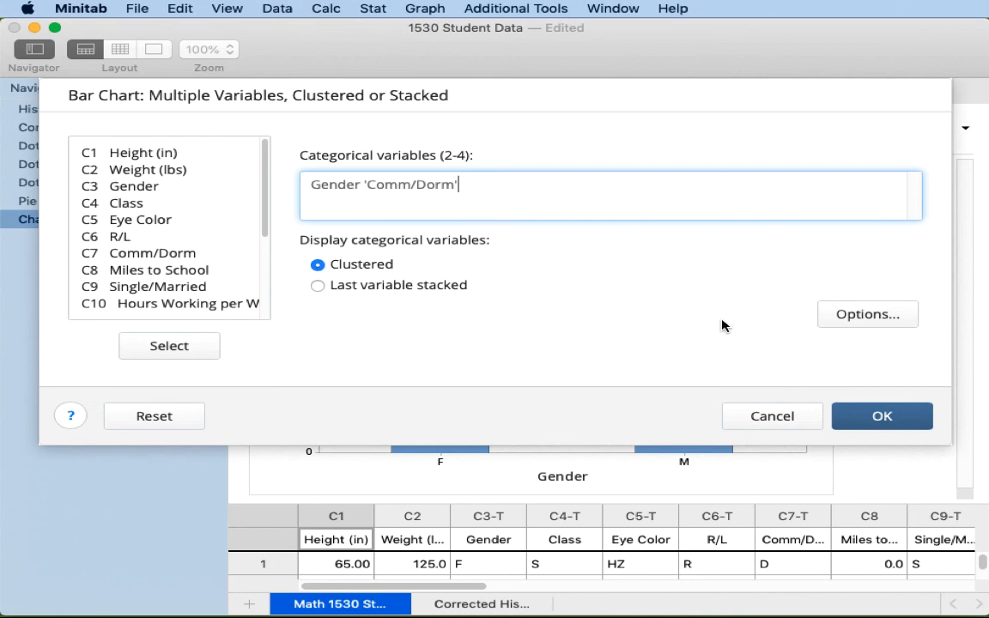
click(881, 416)
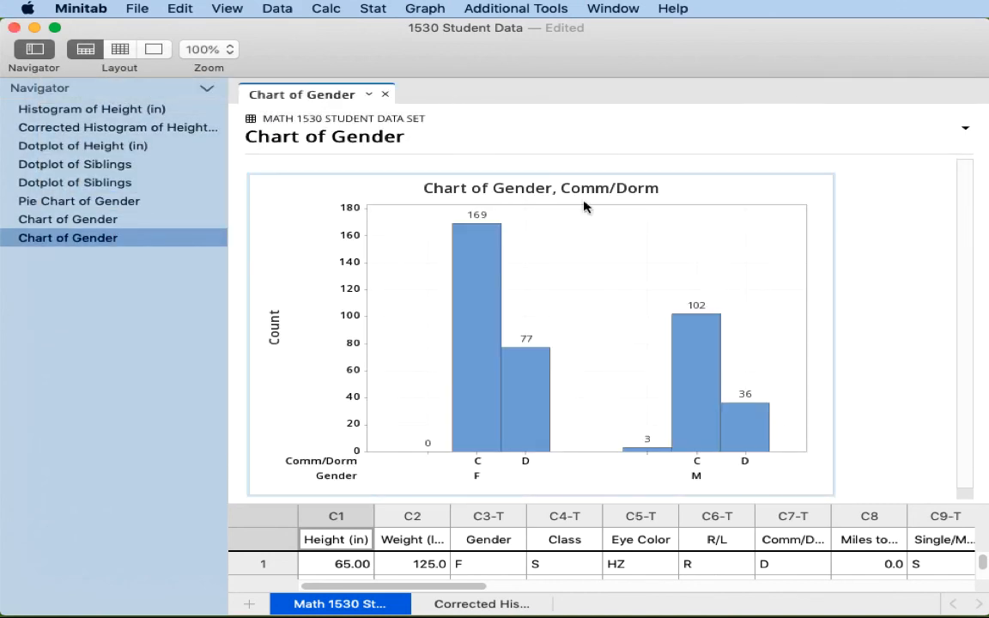
mouse_move(486, 376)
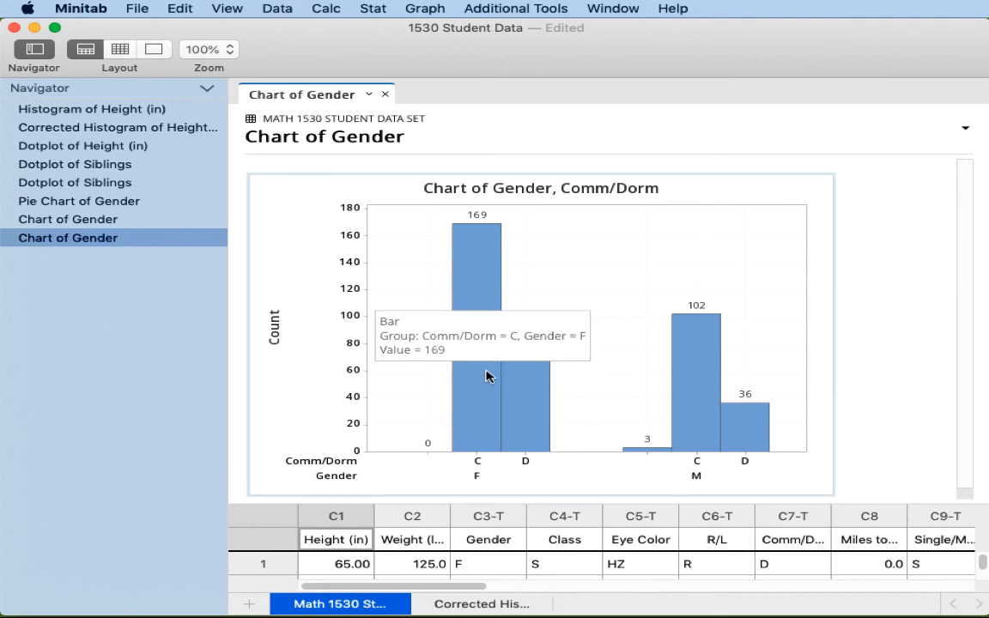